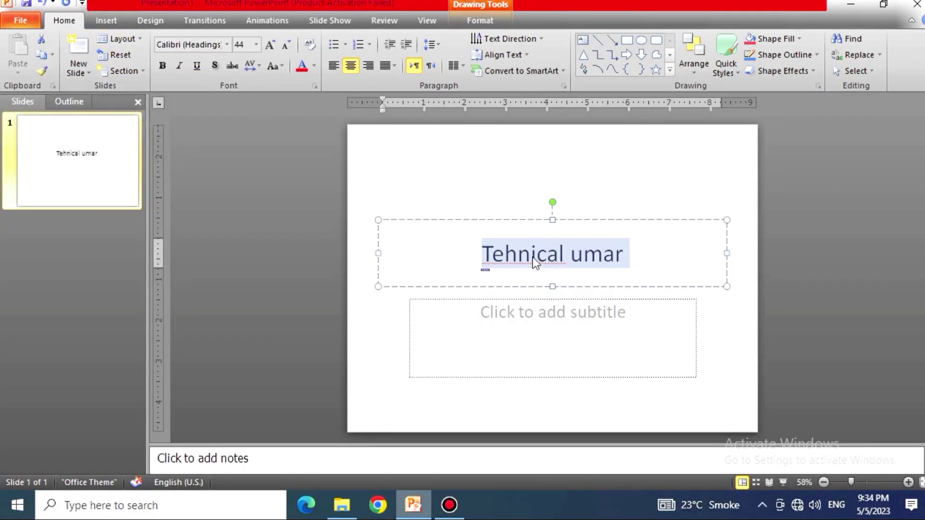
- Copy the title text 'Tehnical umar' and place the cursor in the empty subtitle placeholder
click(43, 57)
click(43, 57)
click(514, 312)
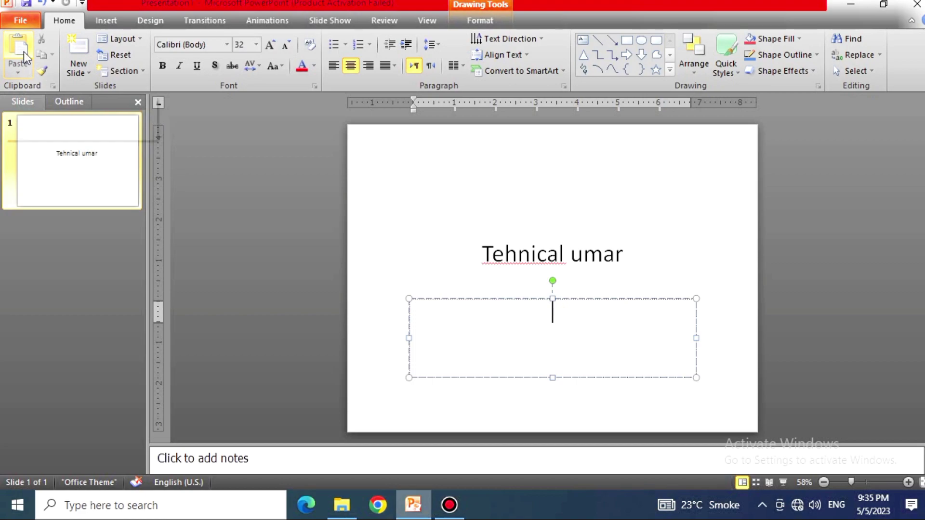
- Paste 'Tehnical umar' into the subtitle, check the Paste Options, then select all the subtitle text
click(24, 57)
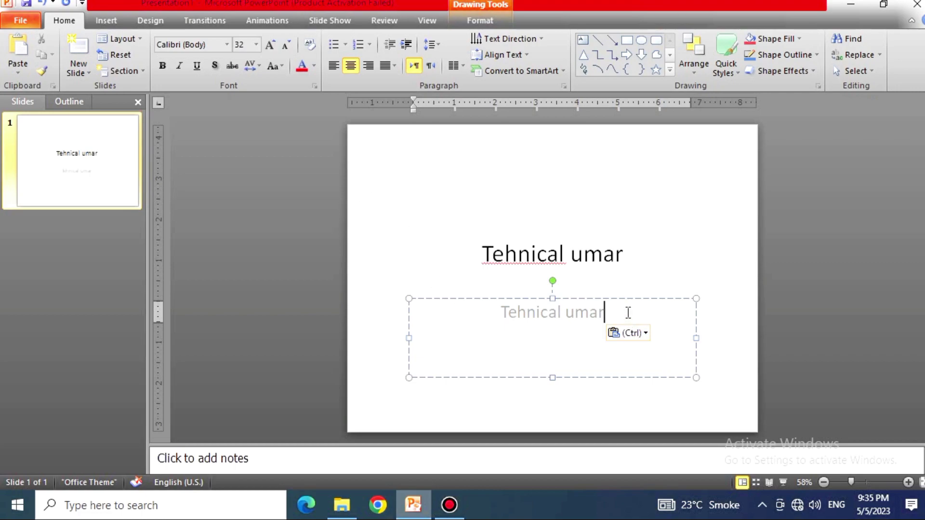
double_click(581, 308)
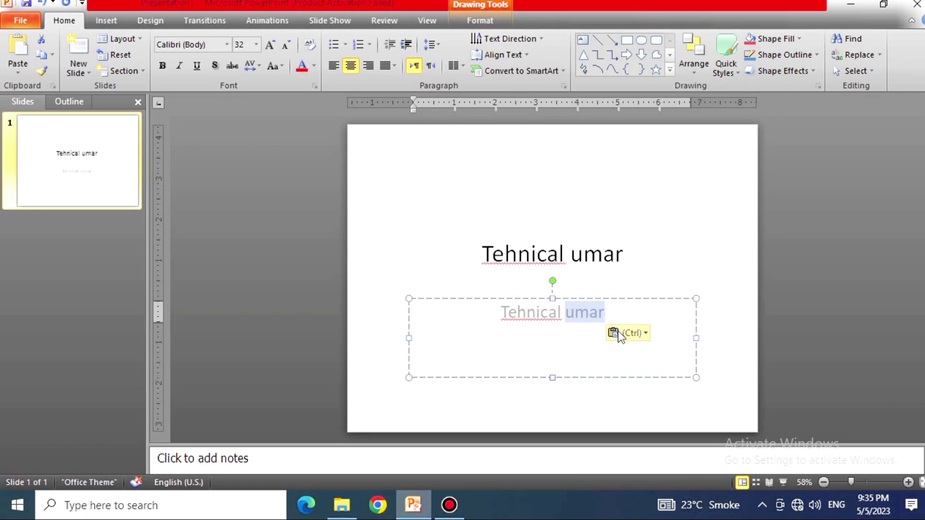
click(642, 337)
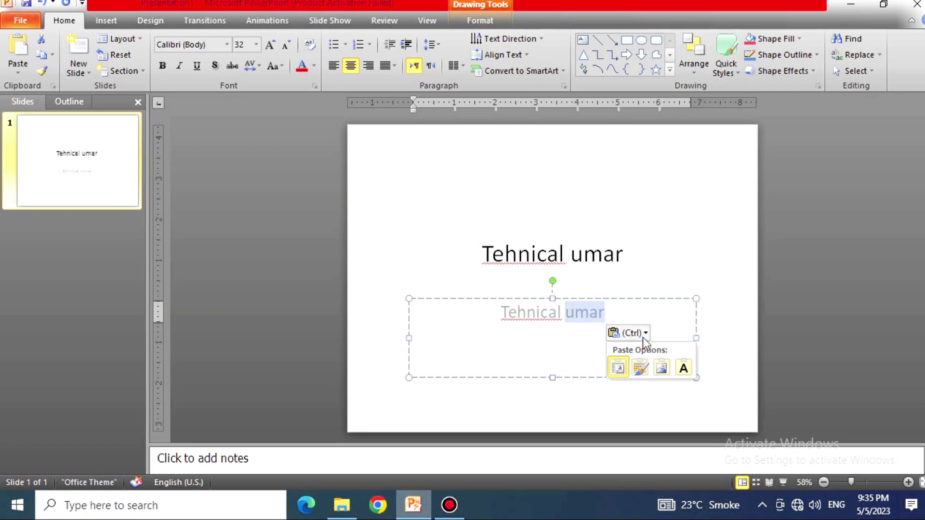
key(Escape)
click(550, 354)
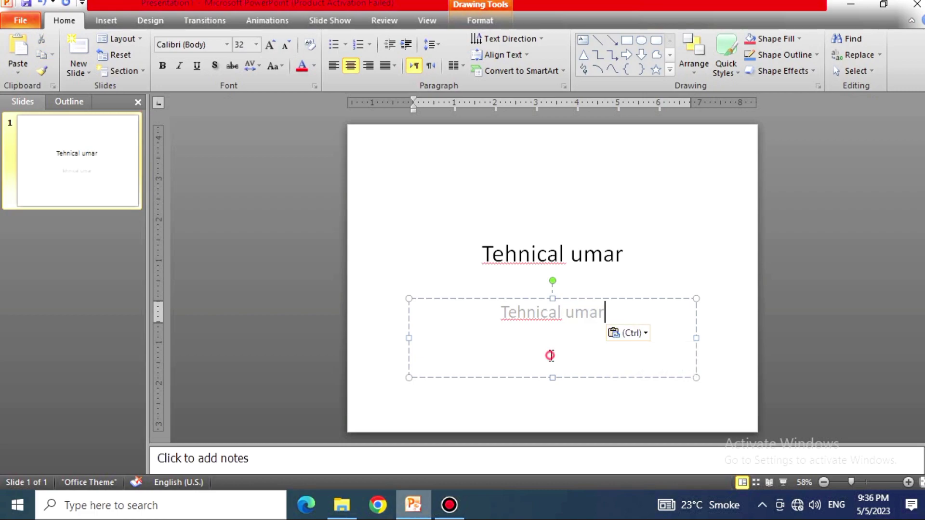
key(ctrl+a)
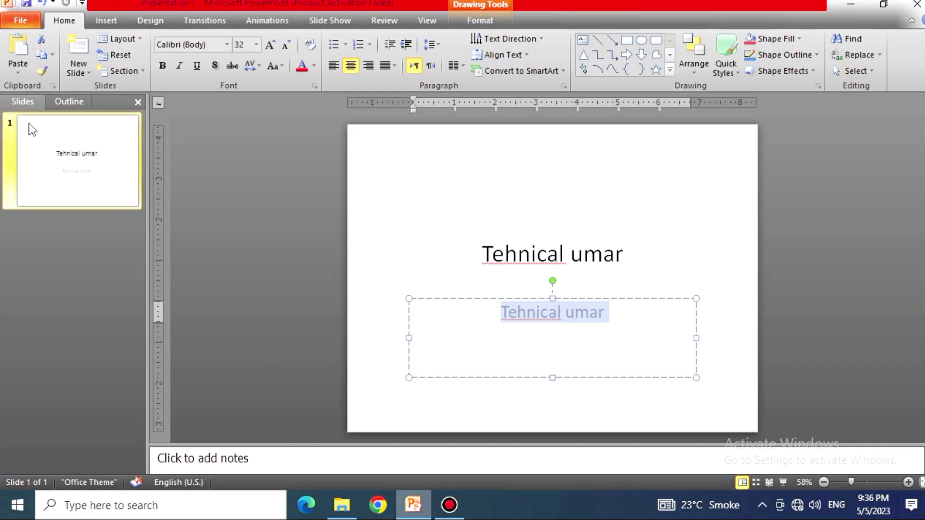
- Clear the subtitle and paste 'Tehnical umar' twice into the title, which autofits to 40 pt
click(41, 39)
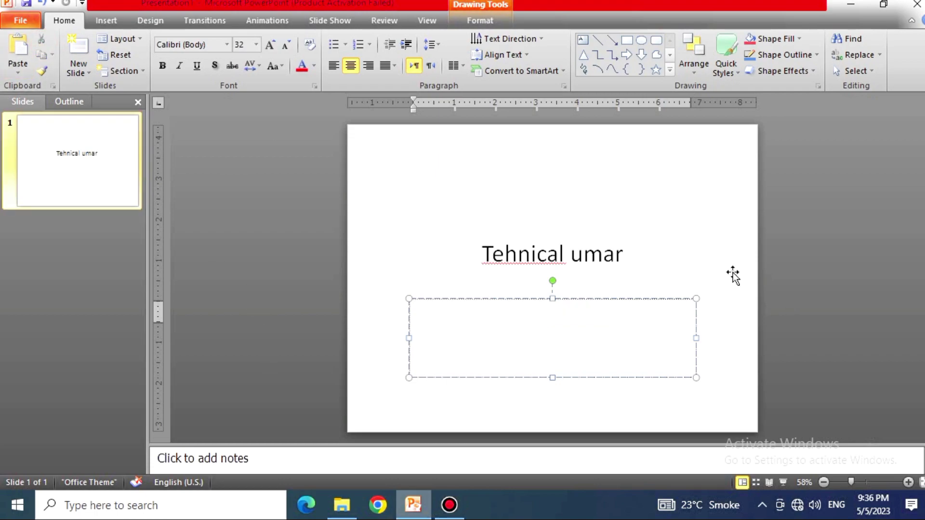
click(481, 255)
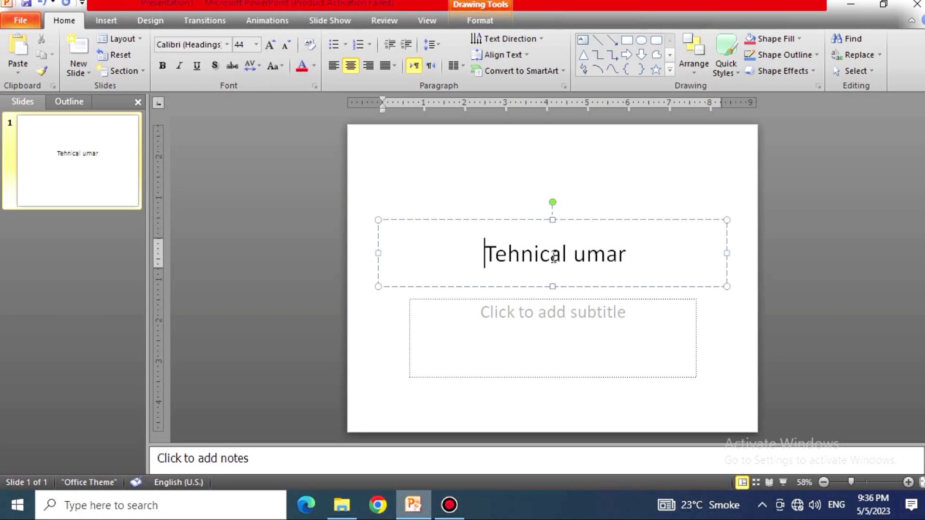
key(ctrl+v)
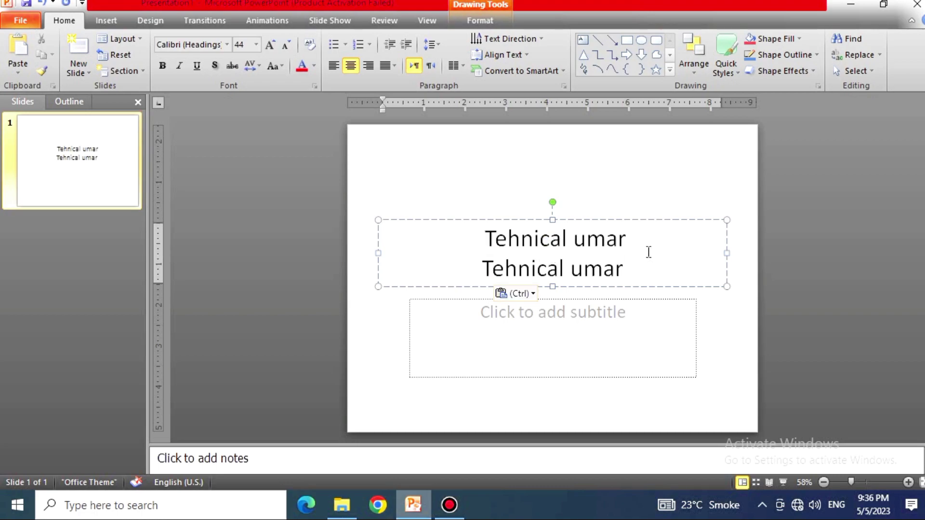
click(625, 345)
click(655, 276)
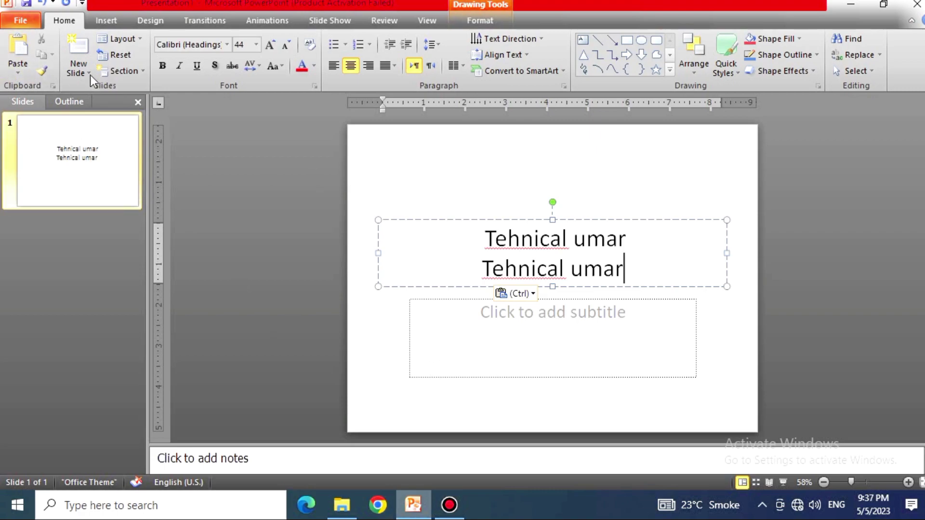
click(18, 48)
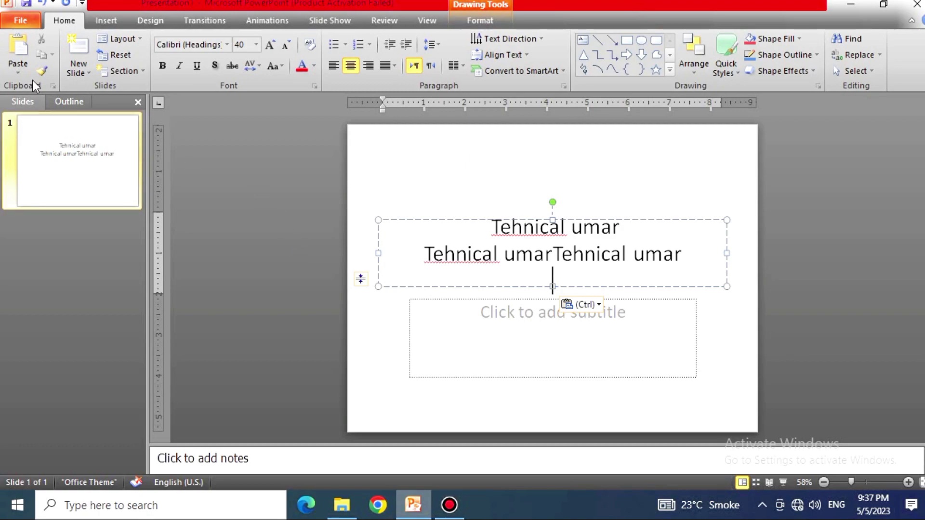
- Add a Title and Content slide and a Two Content slide after the title slide
click(88, 70)
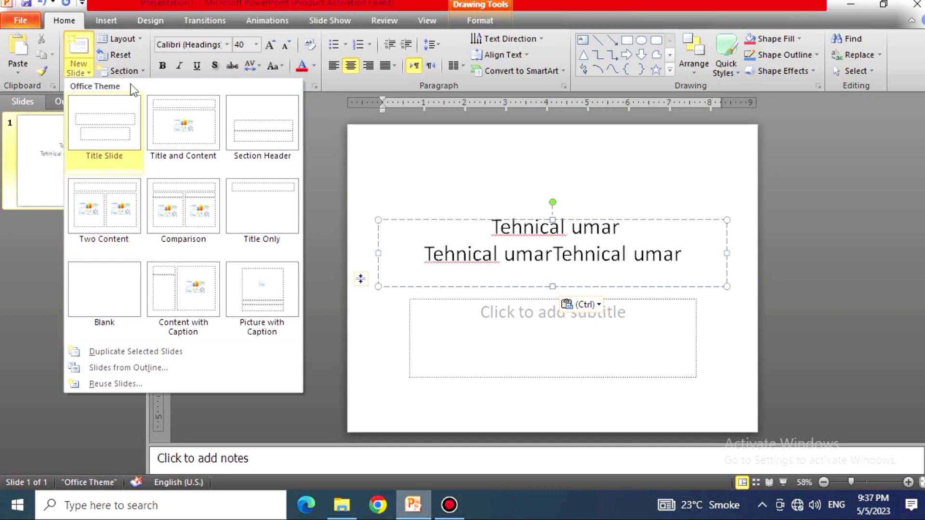
click(588, 385)
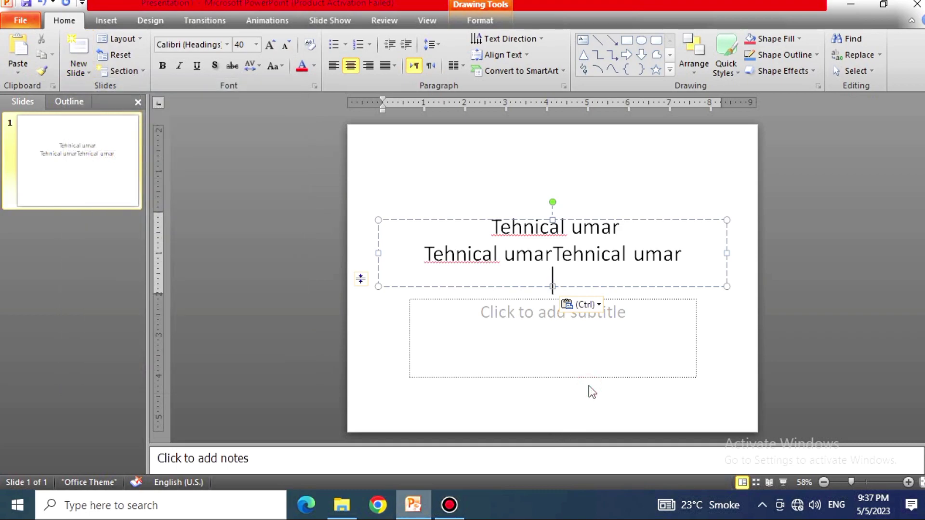
click(75, 67)
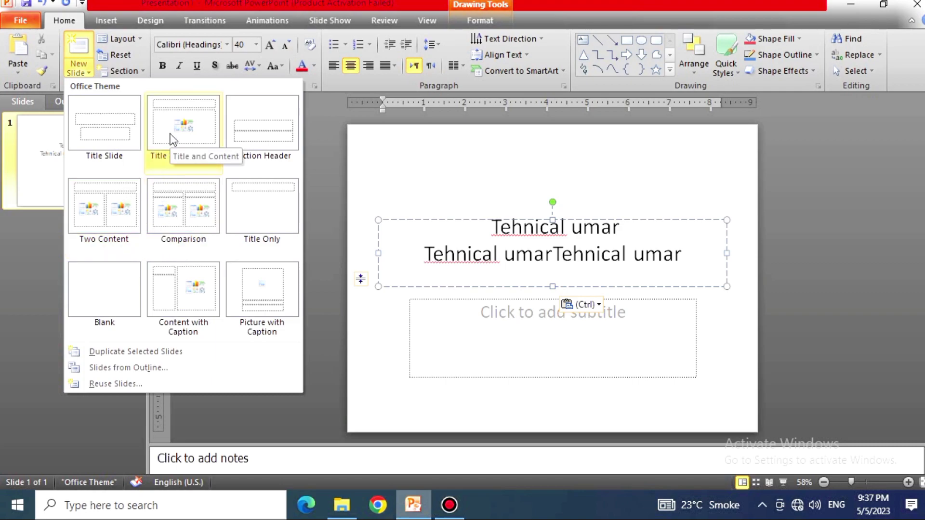
click(187, 131)
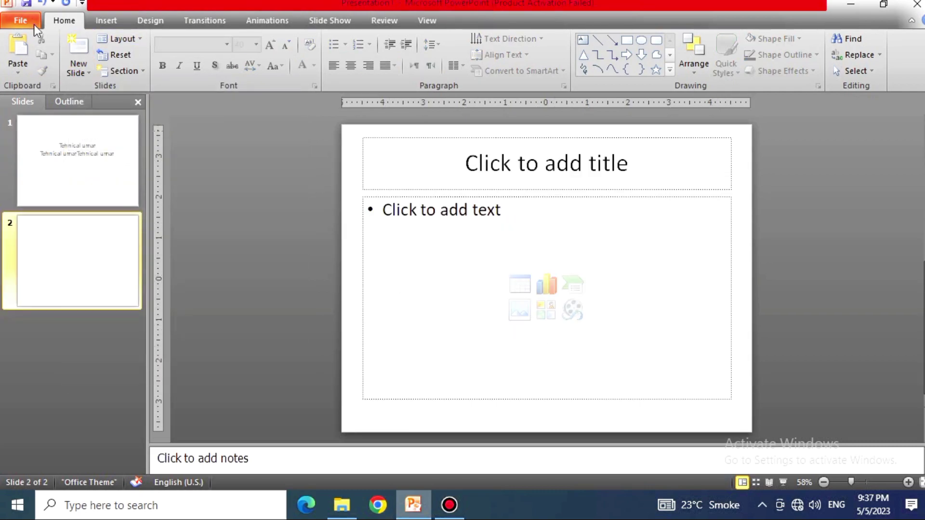
click(78, 71)
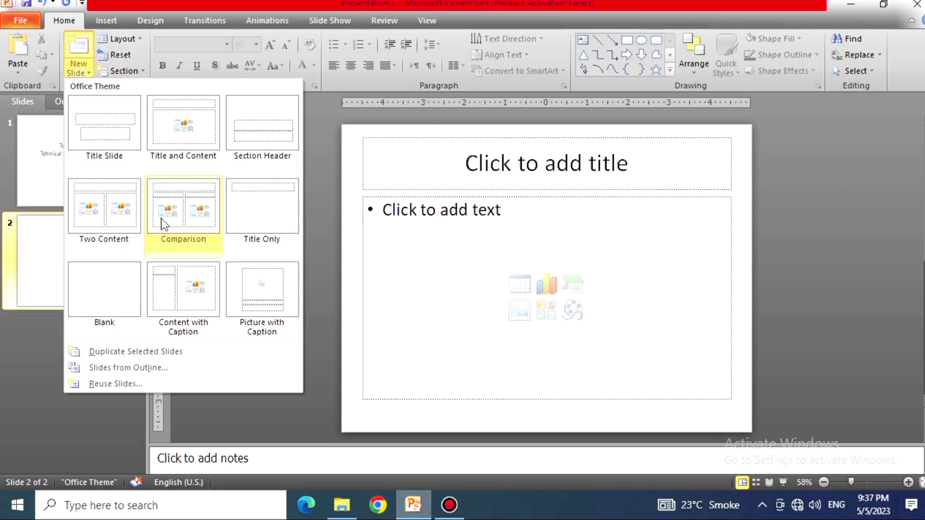
click(98, 211)
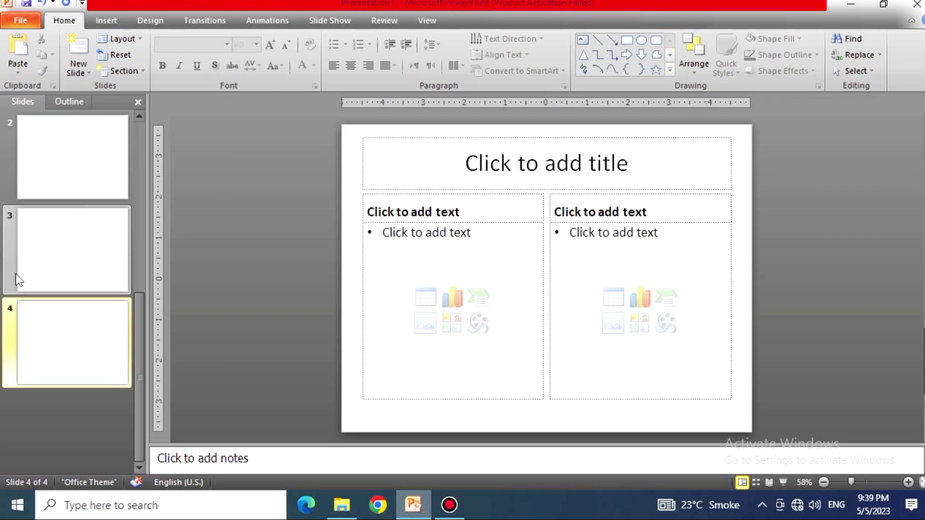
- Click through slides 2, 3 and 4 to review the newly added slides
click(54, 249)
click(33, 159)
click(51, 227)
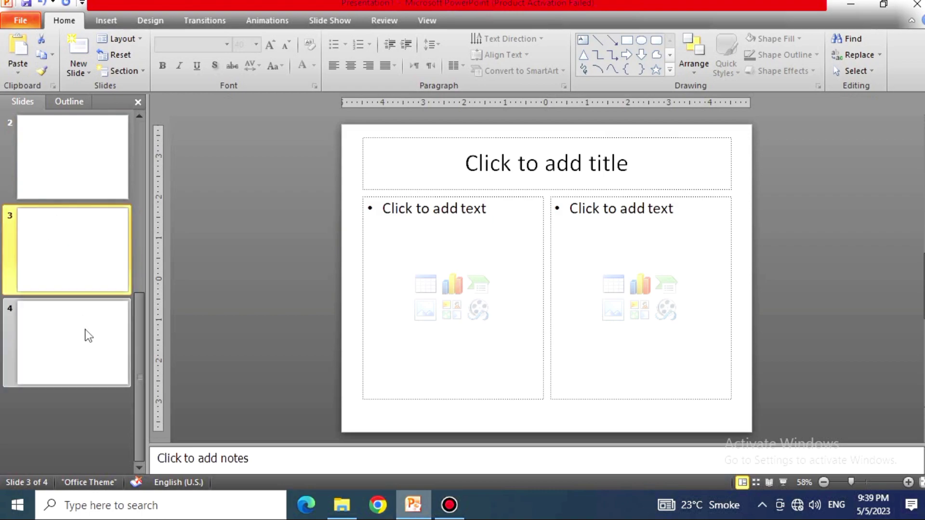
click(86, 331)
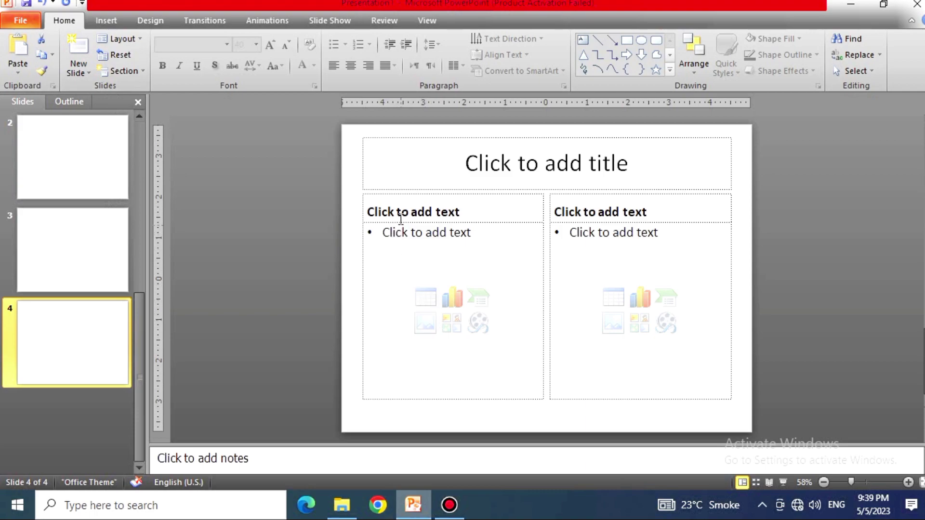
click(72, 256)
click(99, 181)
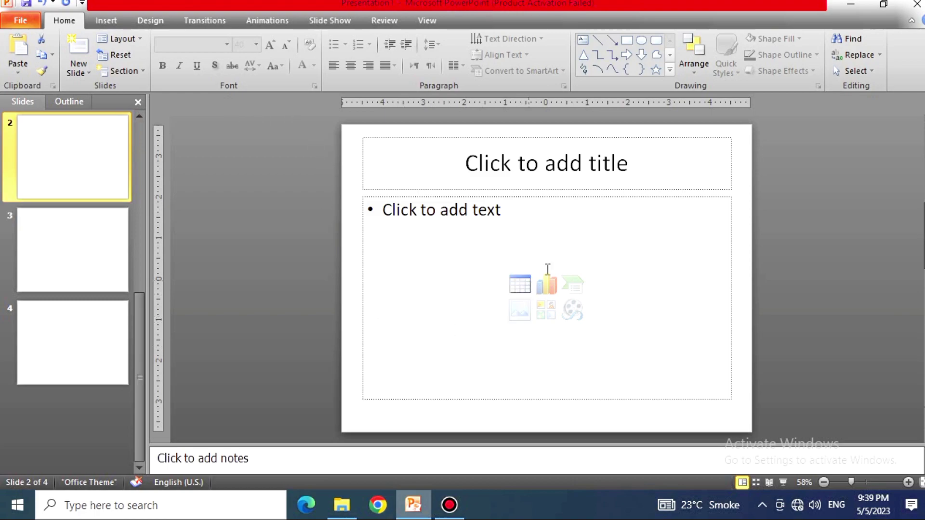
- Browse the Insert and Design tabs, then open the File tab's Info page
click(106, 20)
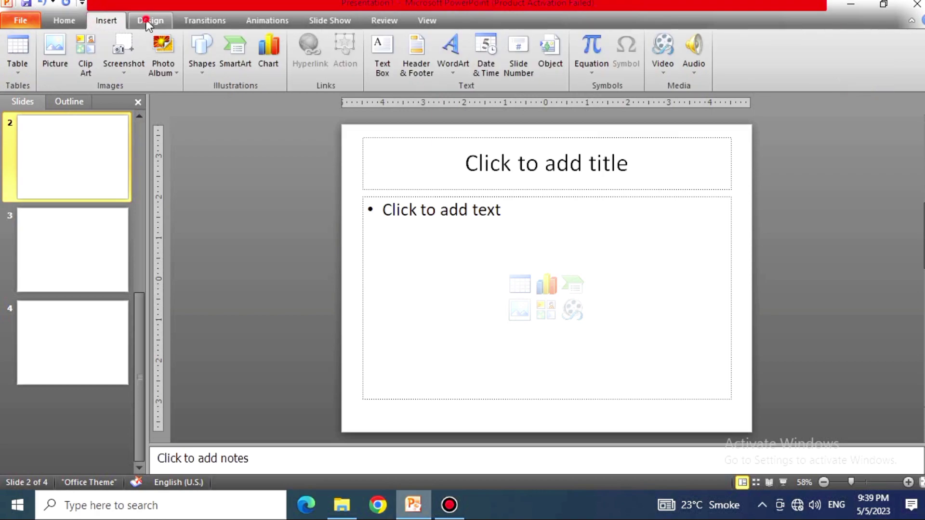
click(148, 24)
click(93, 20)
click(54, 14)
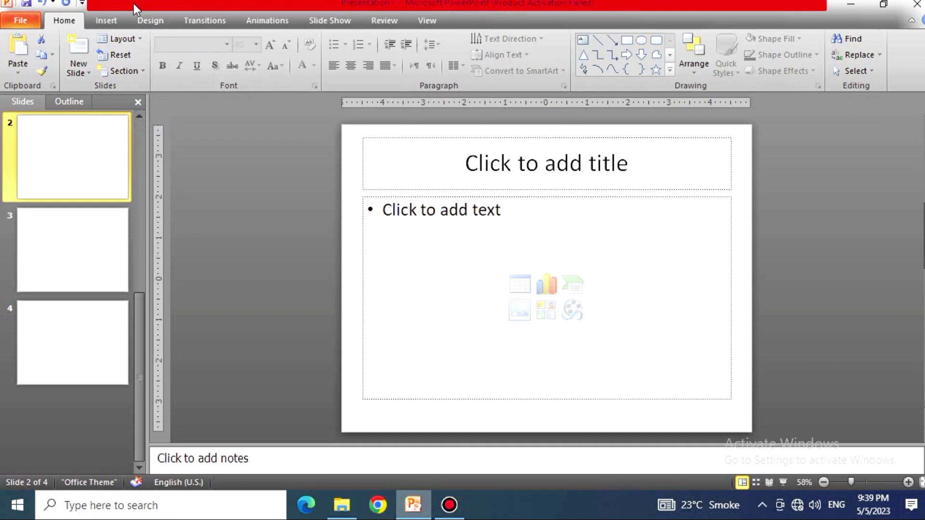
click(21, 20)
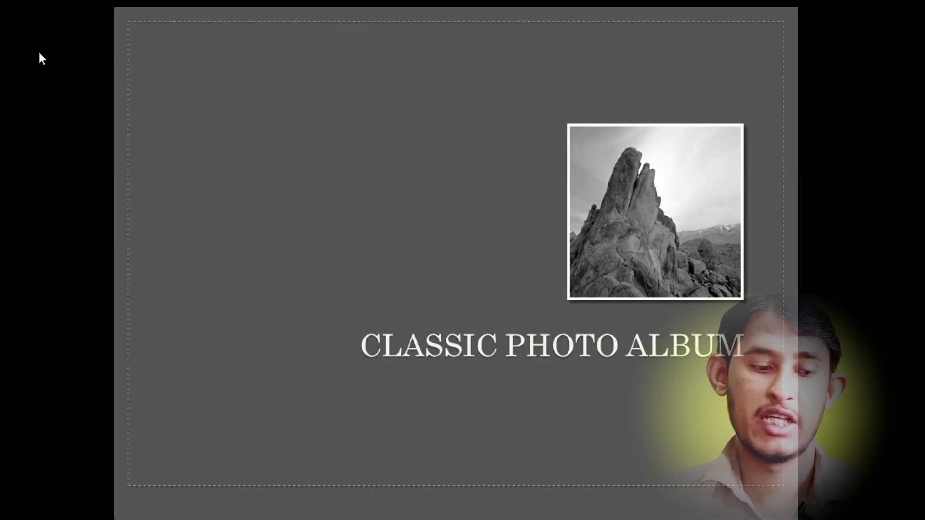
- Run the Classic Photo Album slide show from the start, advance two slides, and return to editing
key(Escape)
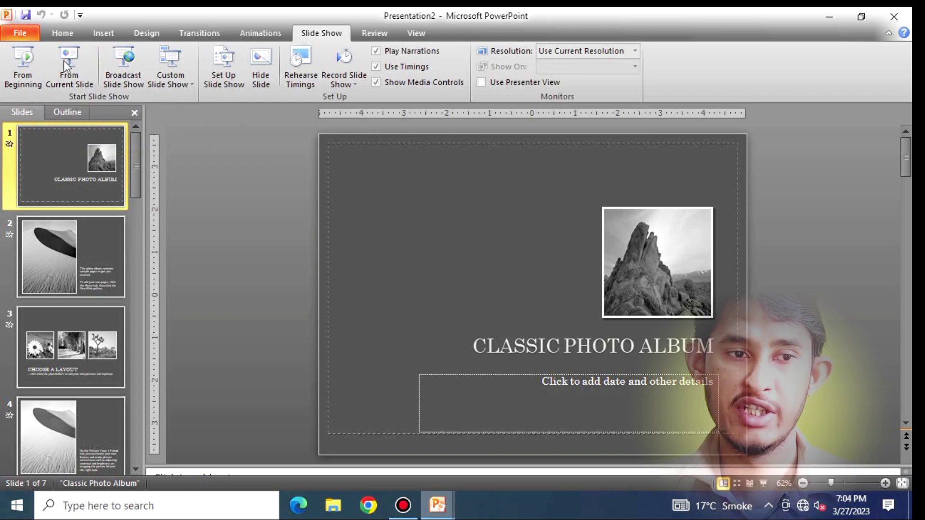
click(25, 57)
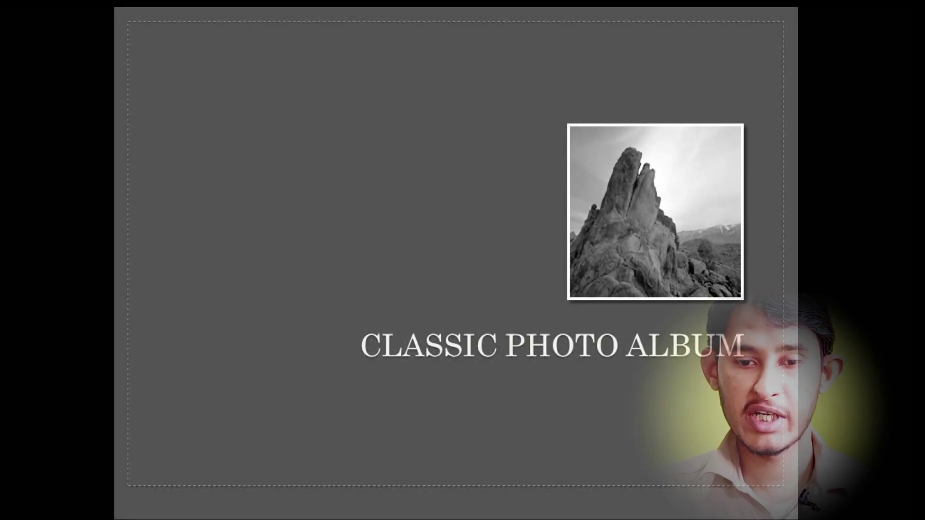
key(Right)
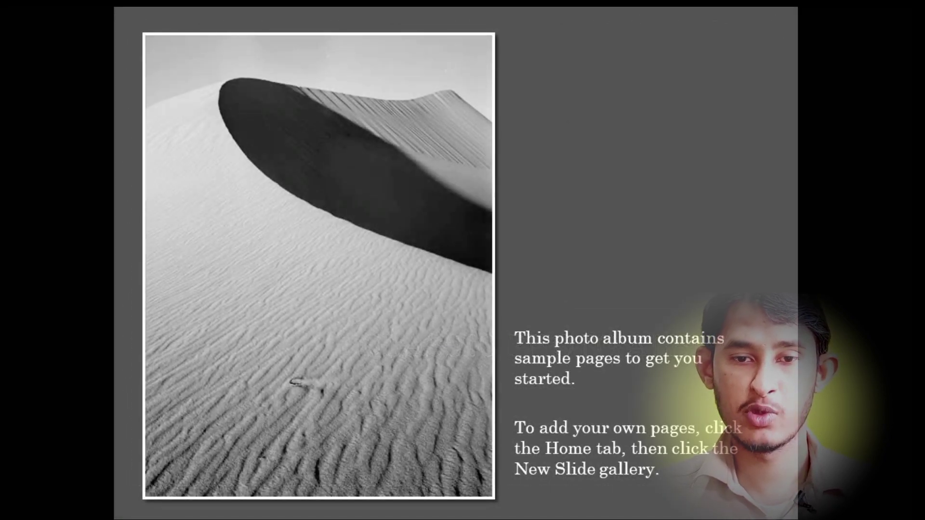
key(Right)
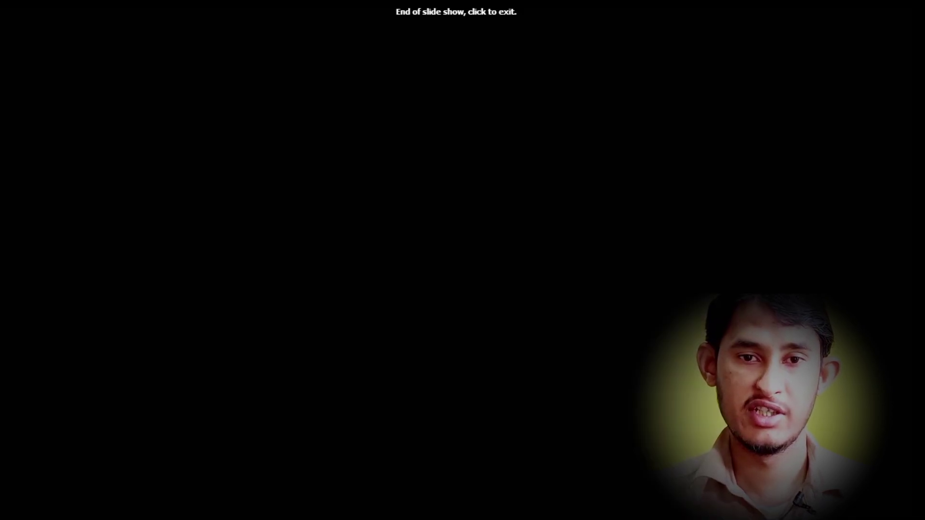
click(25, 61)
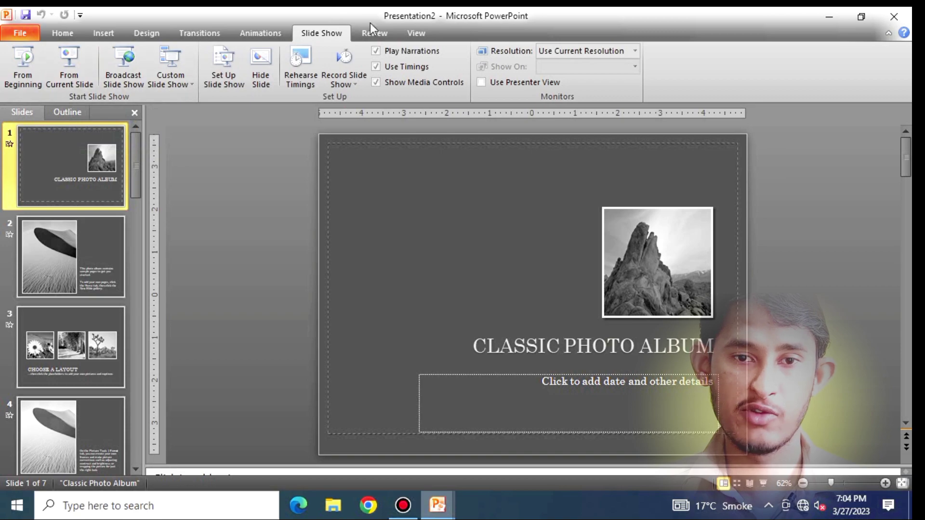
- Switch to the Introducing PowerPoint 2010 presentation (Presentation3) via View > Switch Windows
click(414, 37)
click(571, 72)
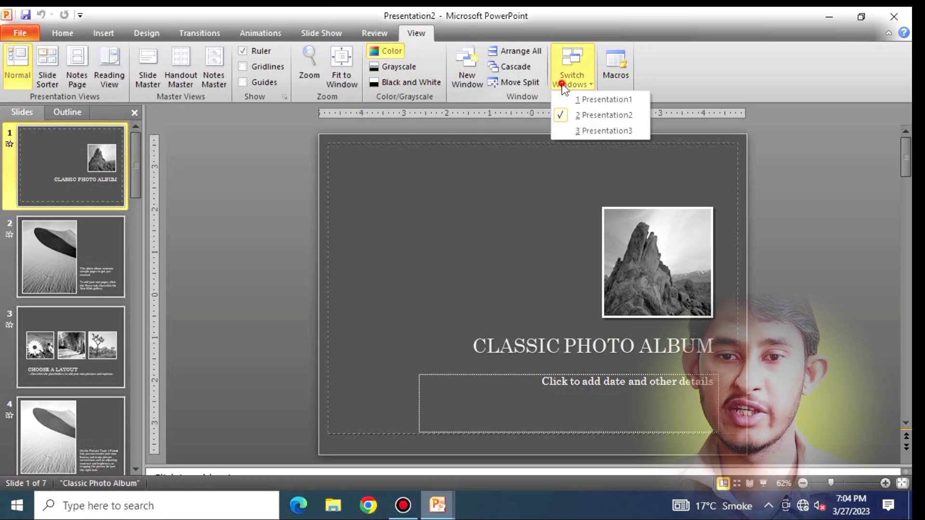
click(563, 134)
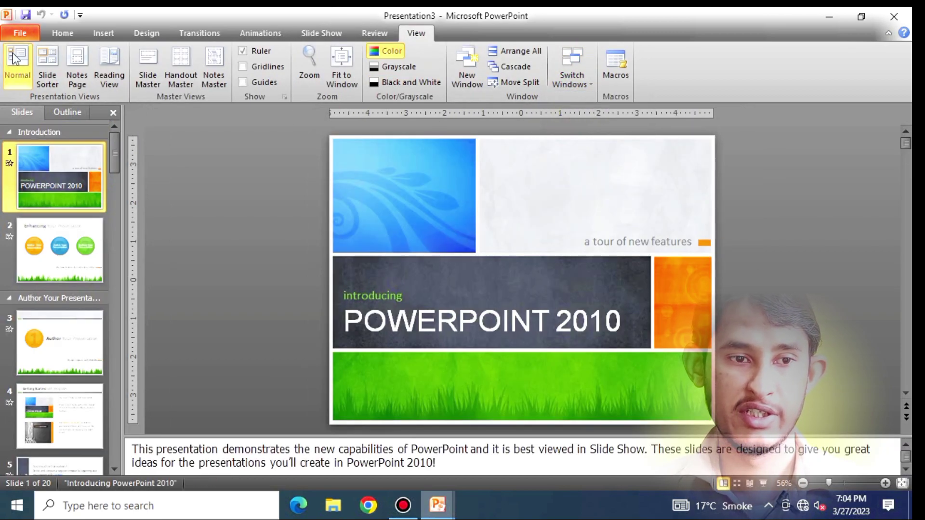
- Play its slide show from the beginning, advance four slides, then press Esc to end it
click(365, 39)
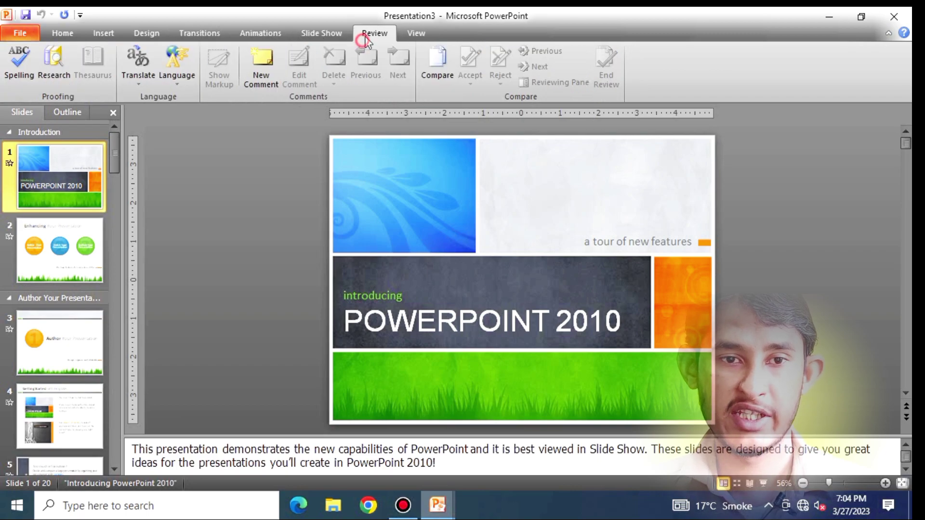
click(329, 38)
click(13, 59)
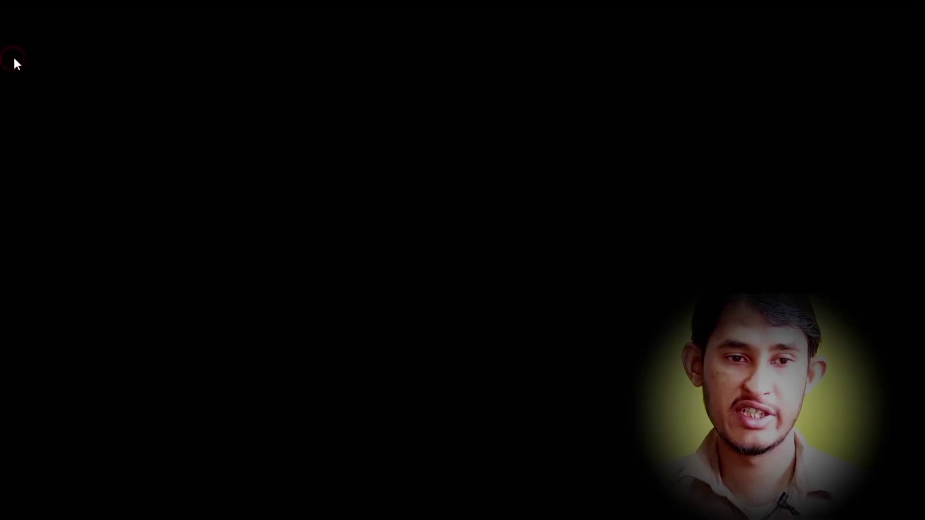
key(Right)
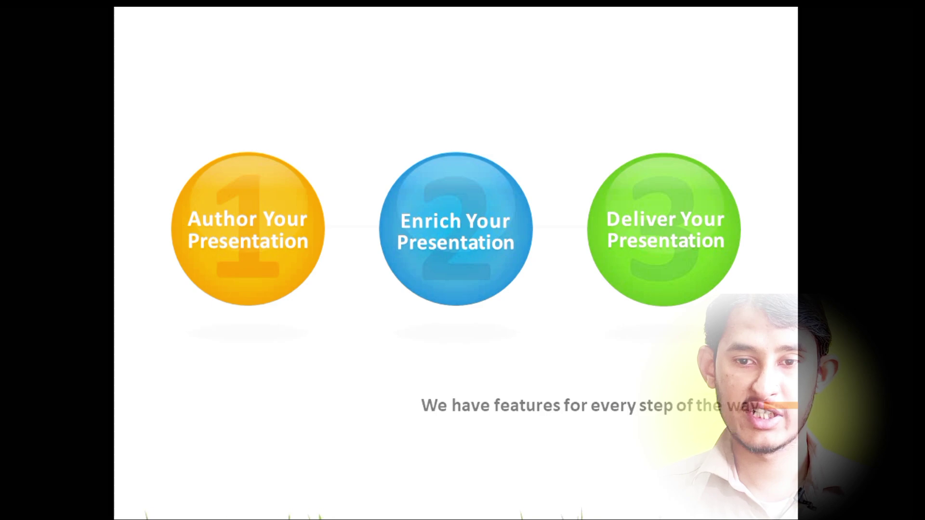
key(Right)
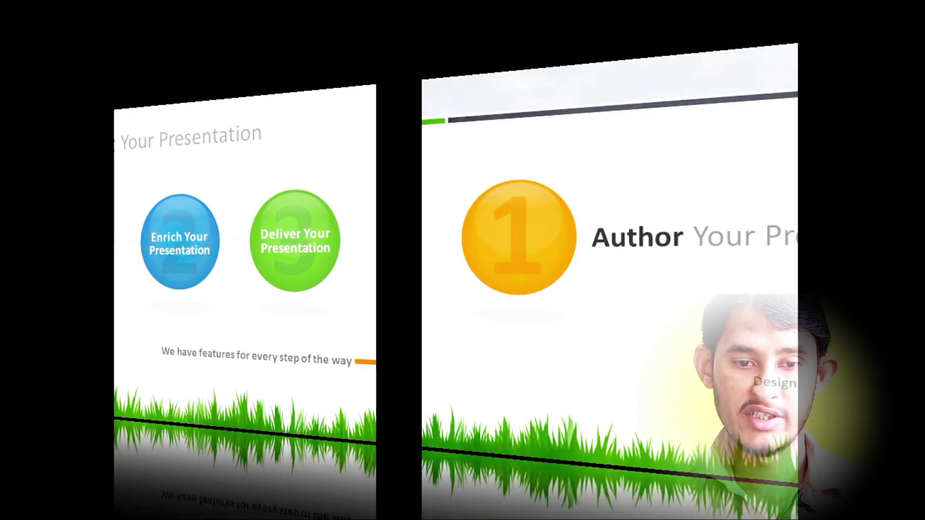
key(Right)
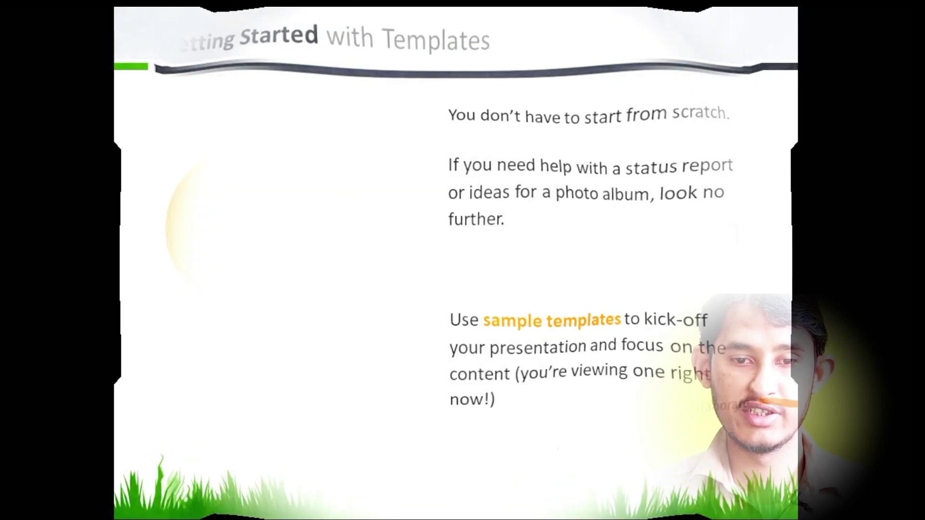
key(Right)
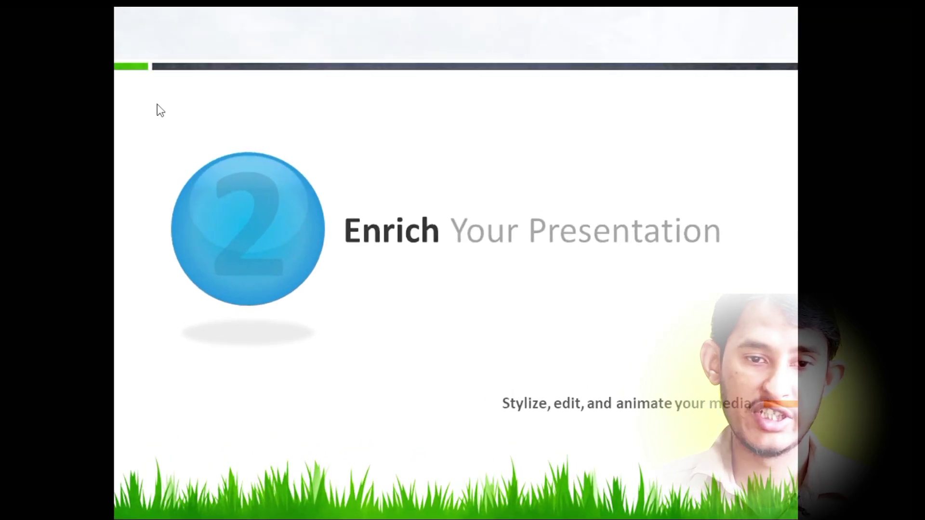
key(Escape)
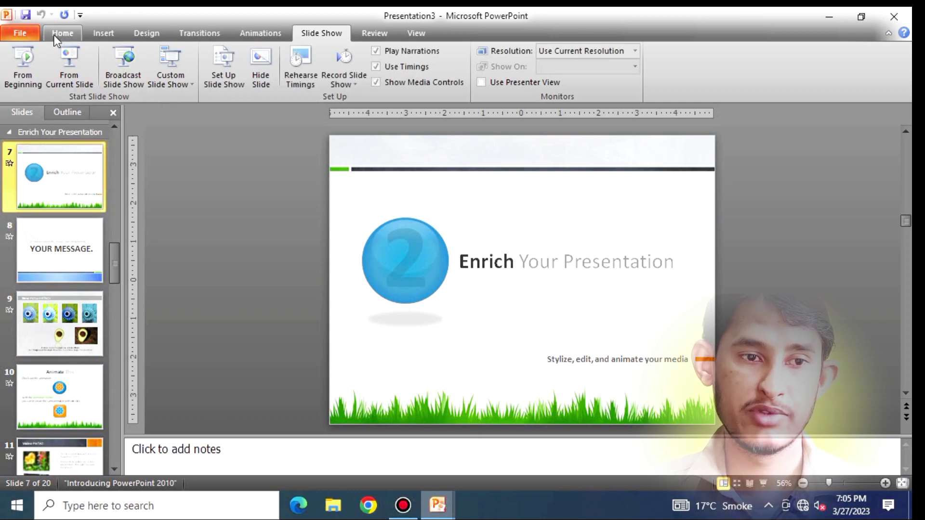
- Select the '2' text box on slide 7 and show its Drawing Tools Format options
click(62, 33)
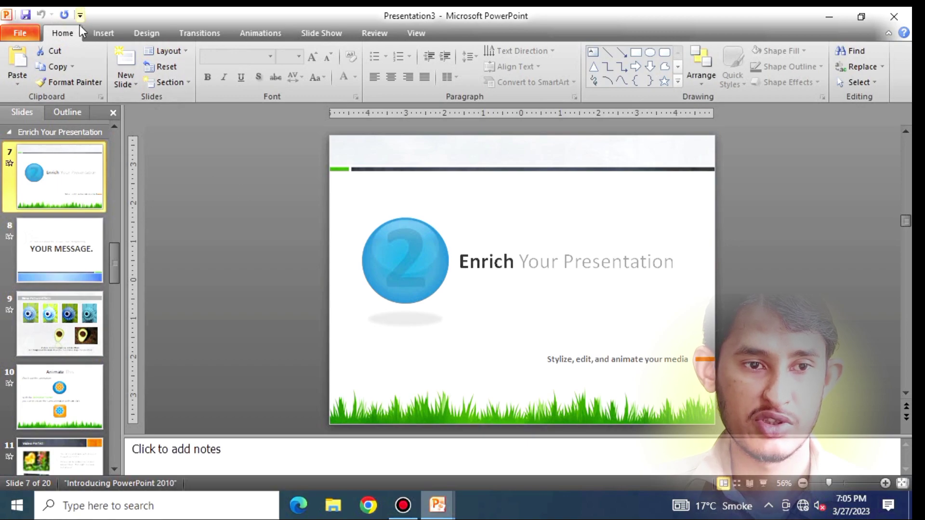
click(443, 228)
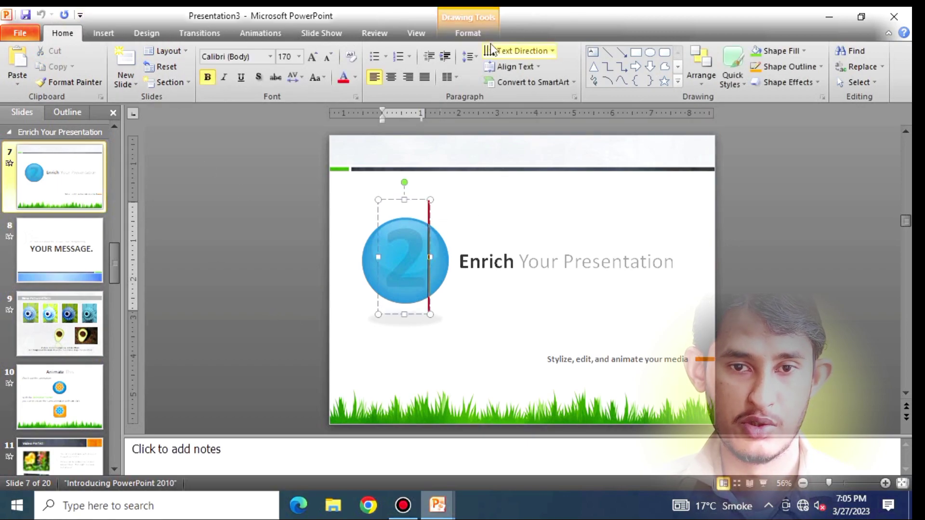
click(466, 34)
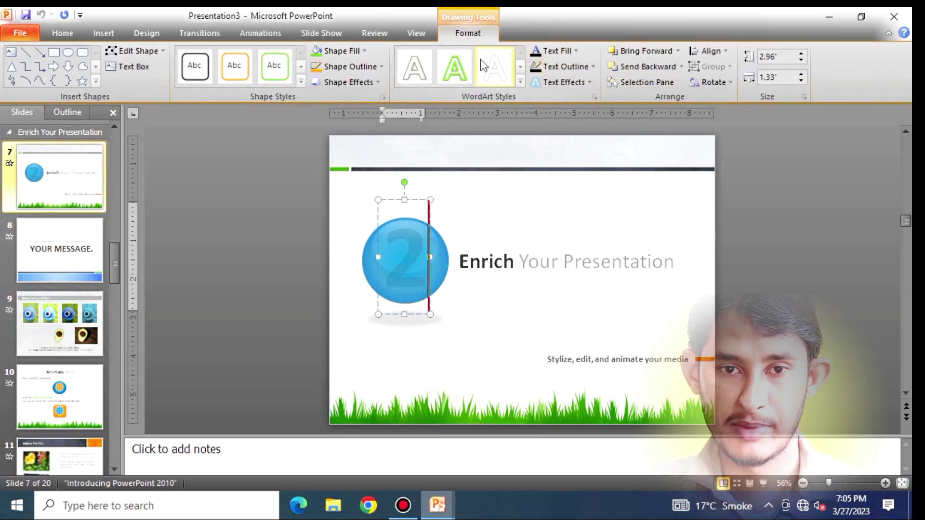
- Switch to the empty Presentation1 and put it in Normal view
click(433, 34)
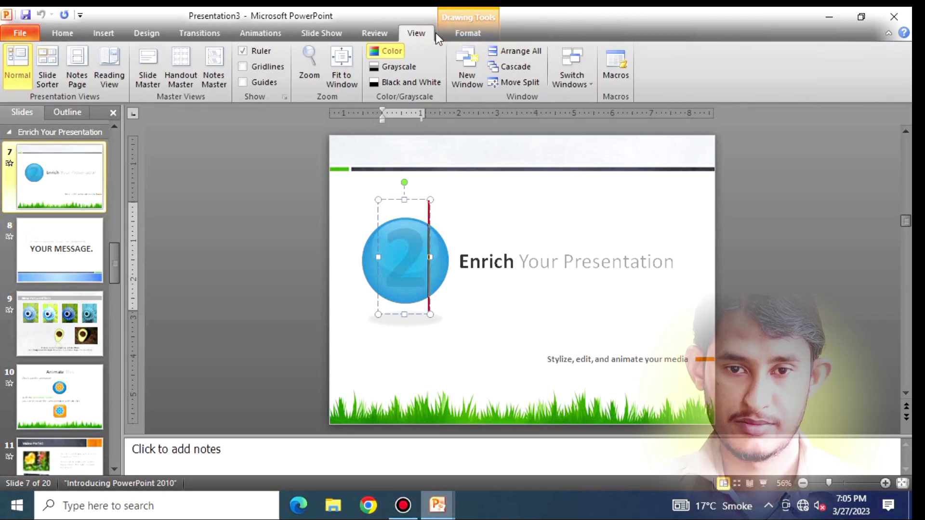
click(564, 87)
click(559, 98)
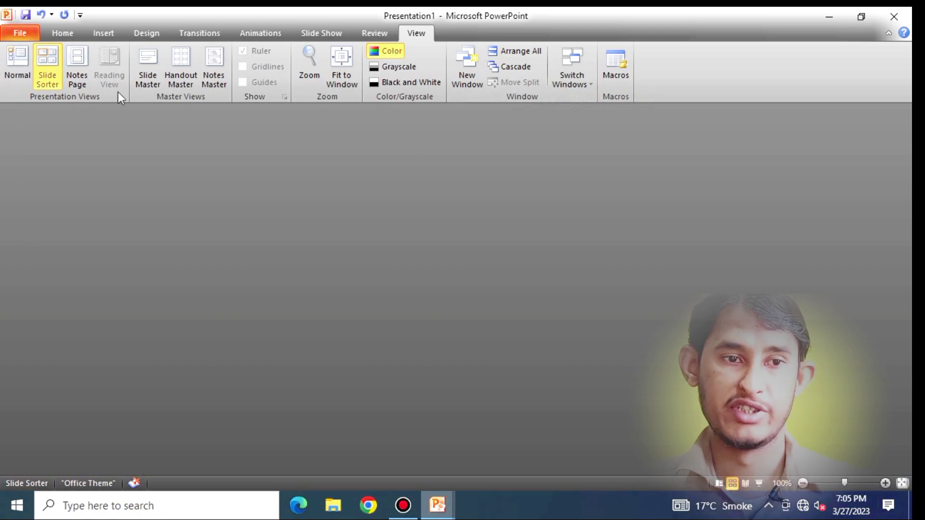
click(22, 67)
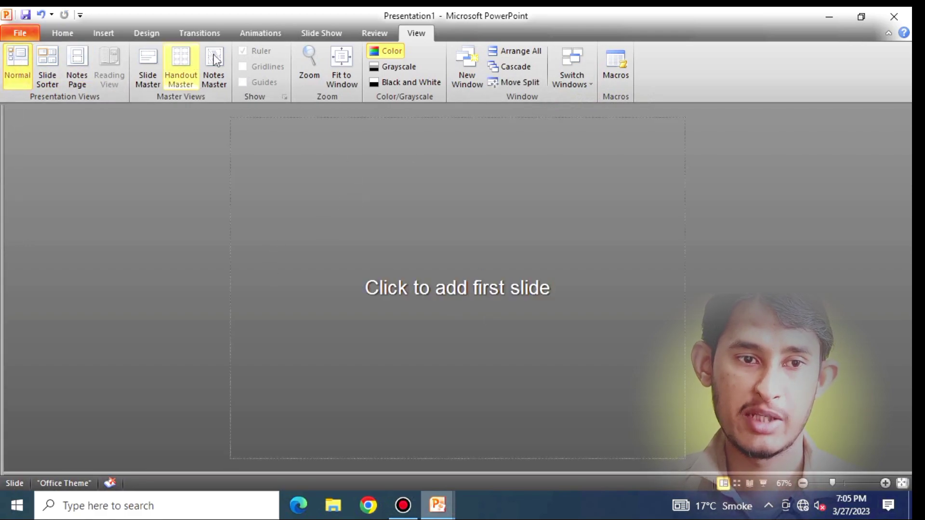
- Create a new blank presentation from File > New
click(30, 33)
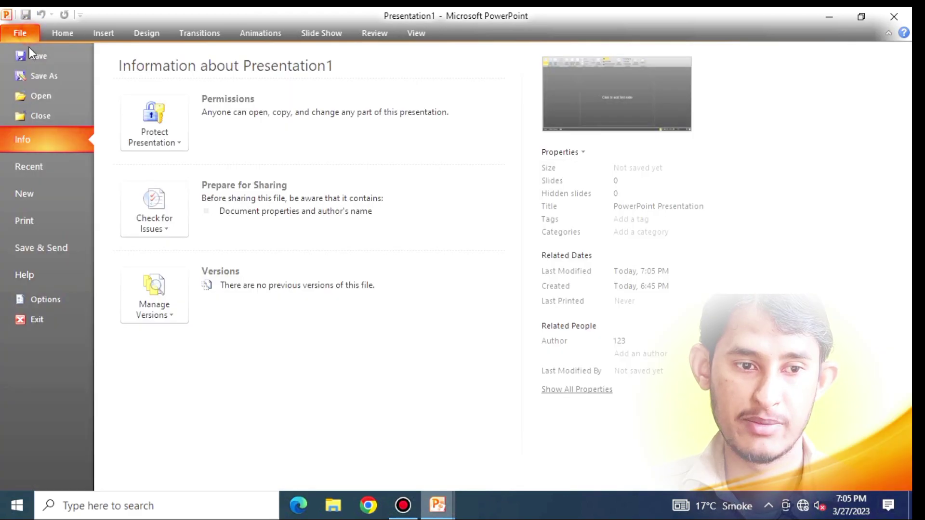
click(44, 198)
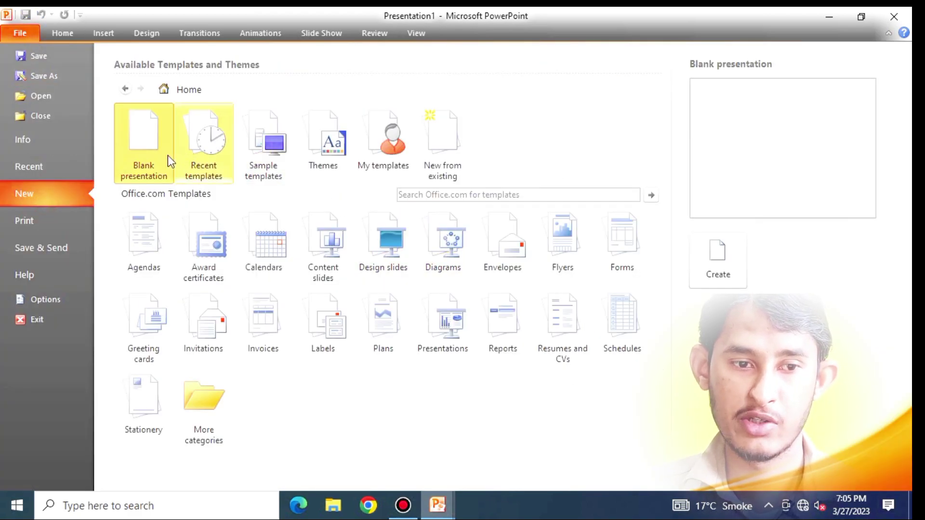
double_click(127, 152)
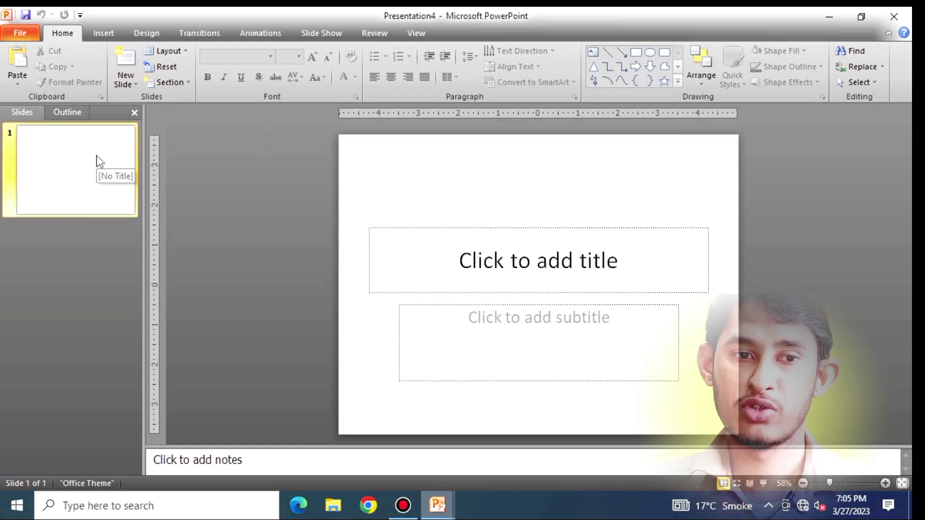
- Add two new slides and apply the Two Content layout to slide 3
click(118, 65)
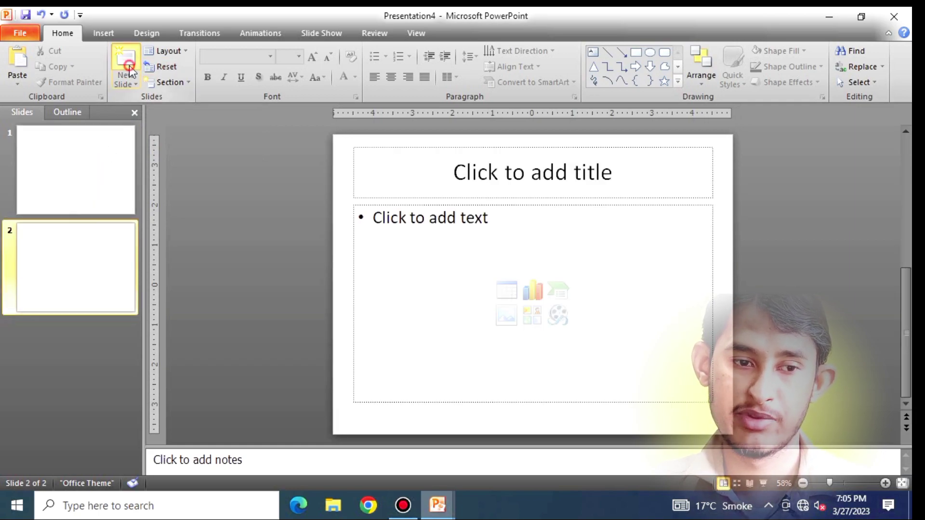
click(124, 64)
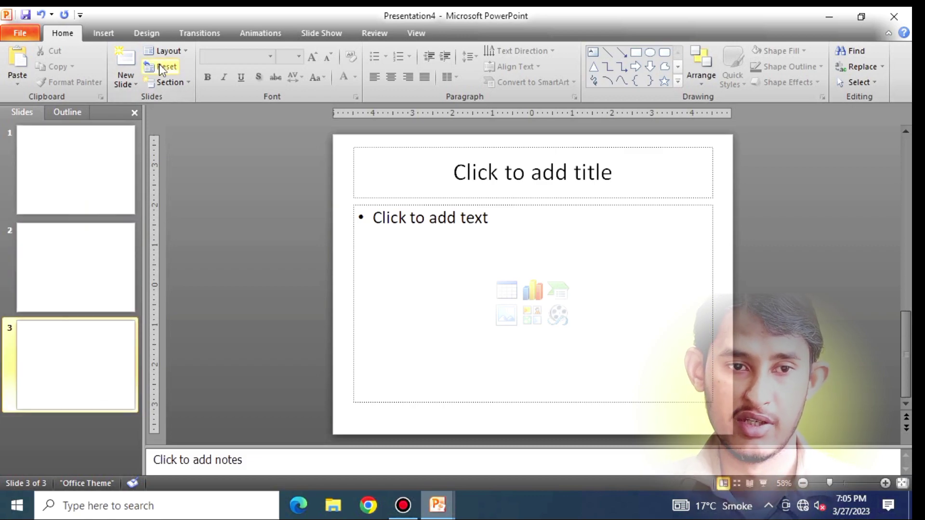
click(162, 51)
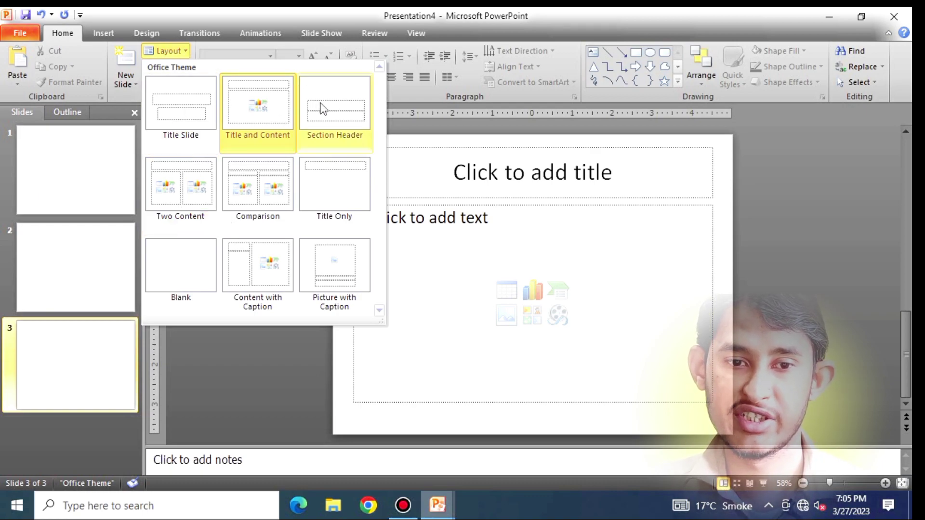
click(196, 186)
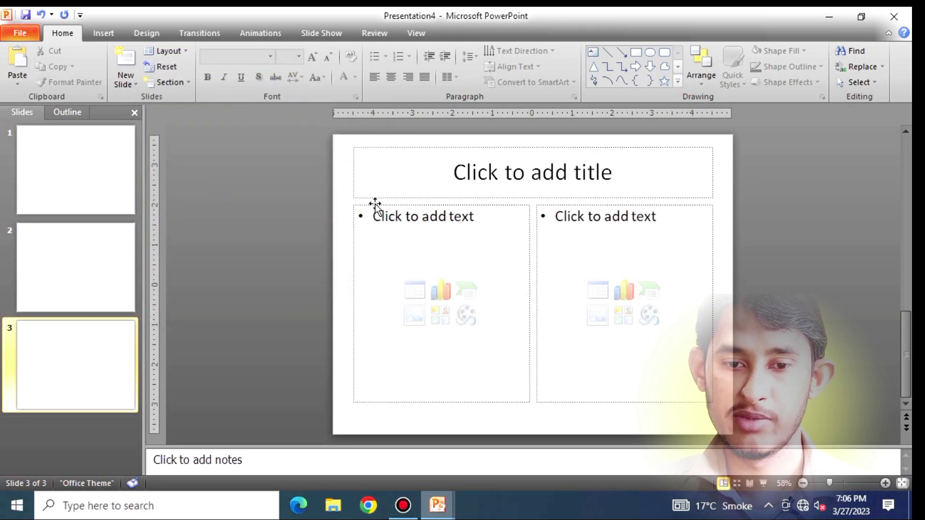
- Click into the title and left content placeholders, leaving the caret in the title
click(510, 171)
click(514, 250)
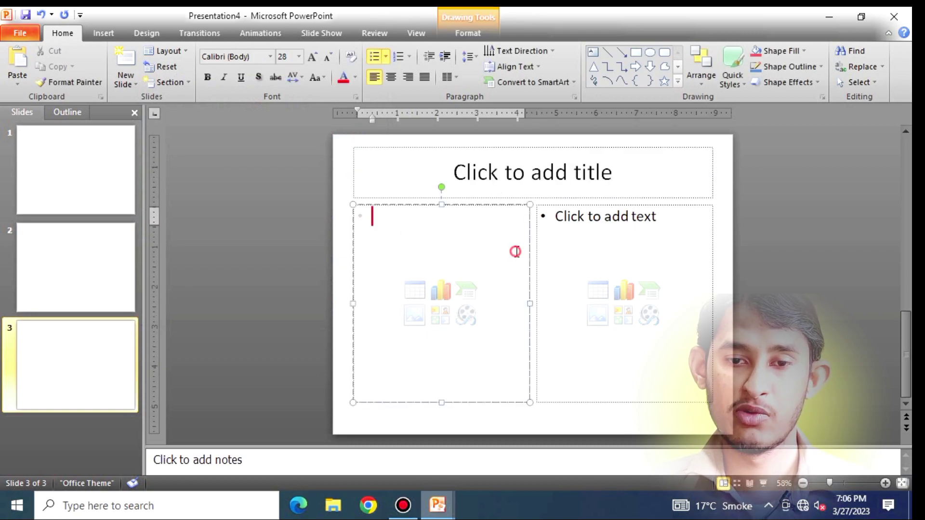
click(567, 175)
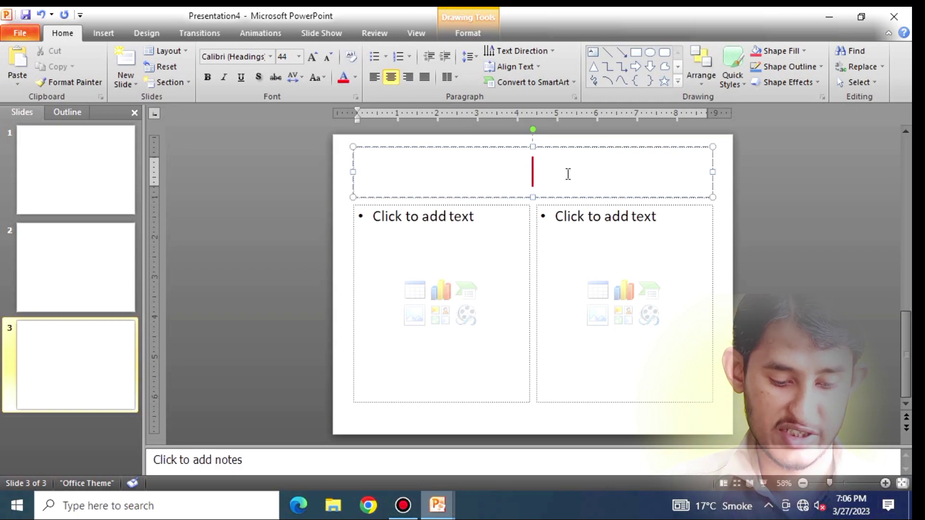
- Finish typing slide 3's title as 'How to create Slides', correcting the typo
text(How )
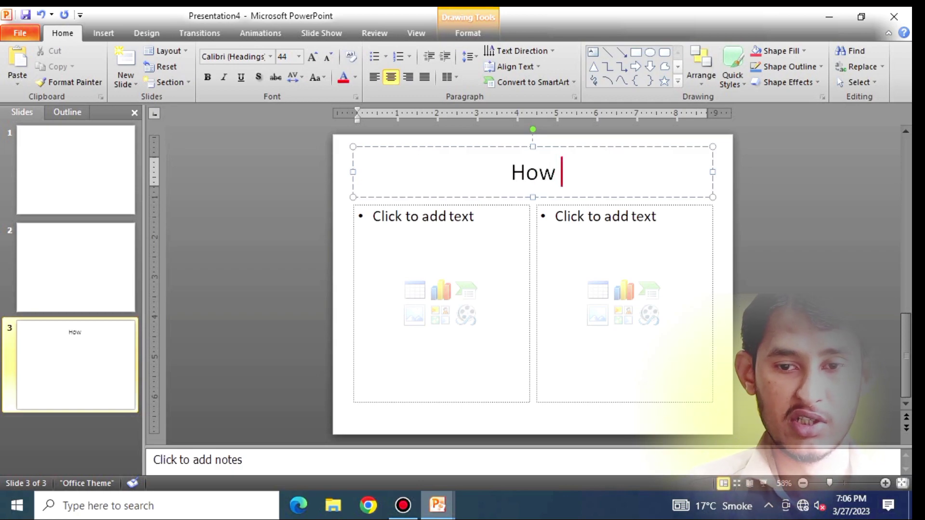
text(to cre)
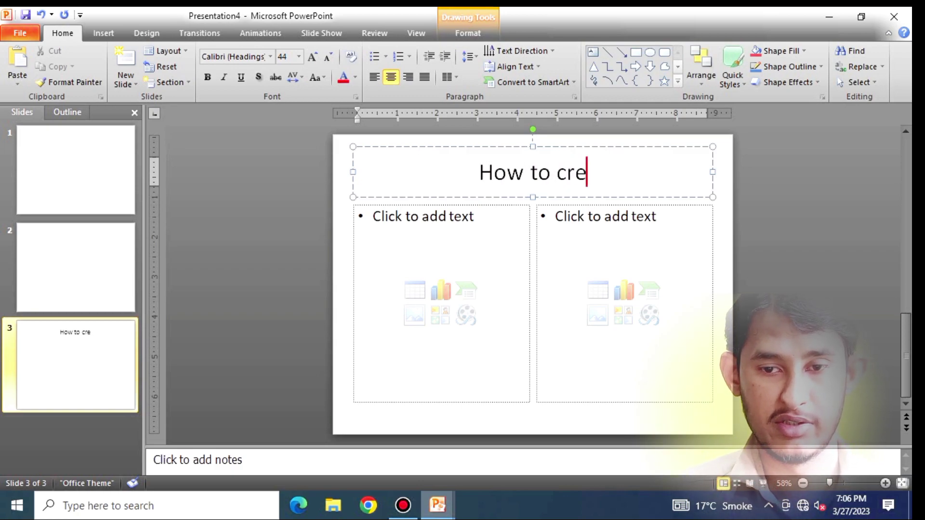
text(ate S)
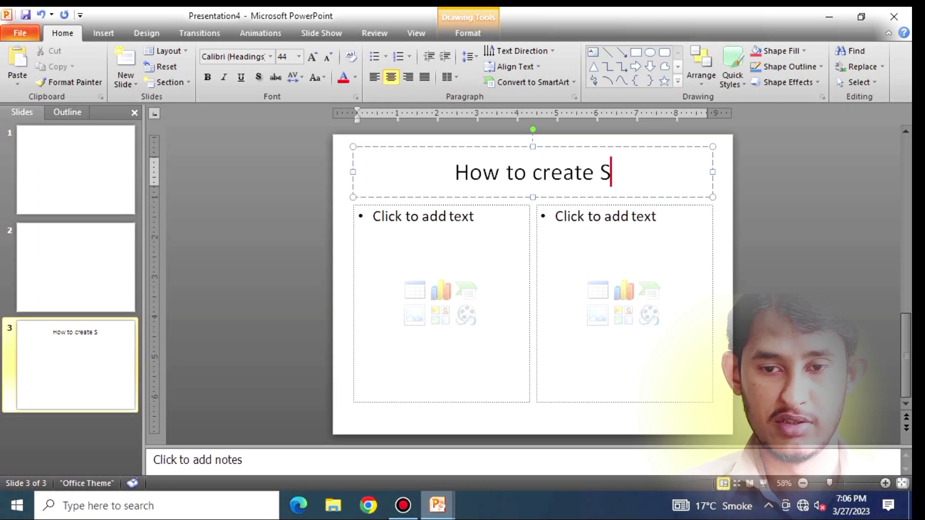
text(l)
key(BackSpace)
text(l)
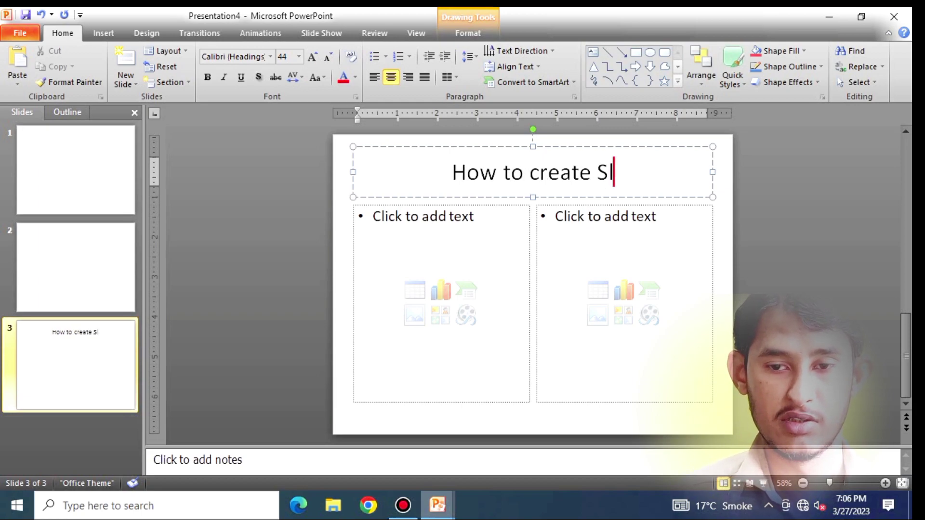
text(ides)
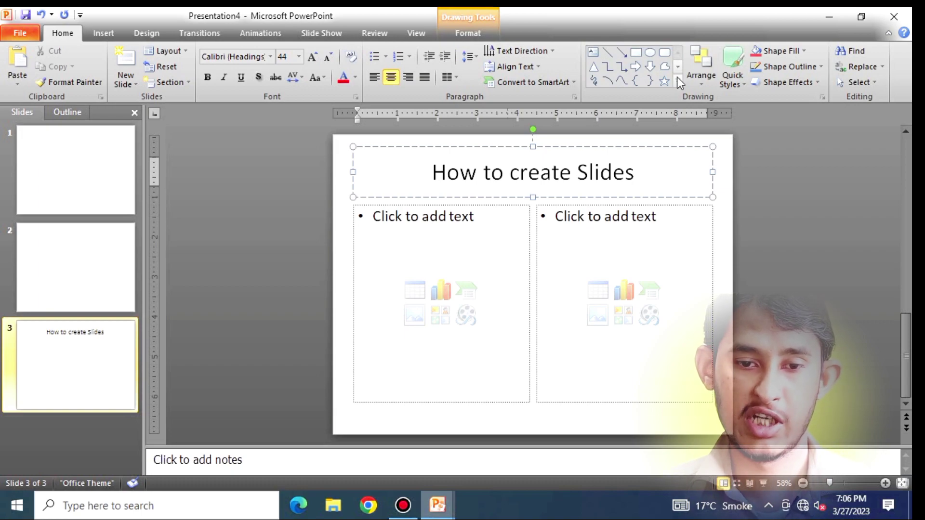
- Enter 'First method' as the bullet in slide 3's left content placeholder
click(442, 218)
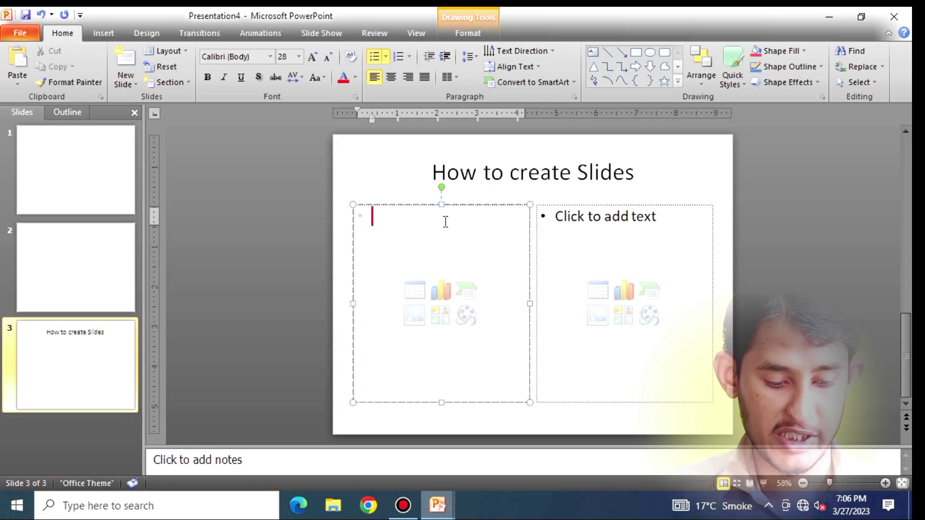
text(first)
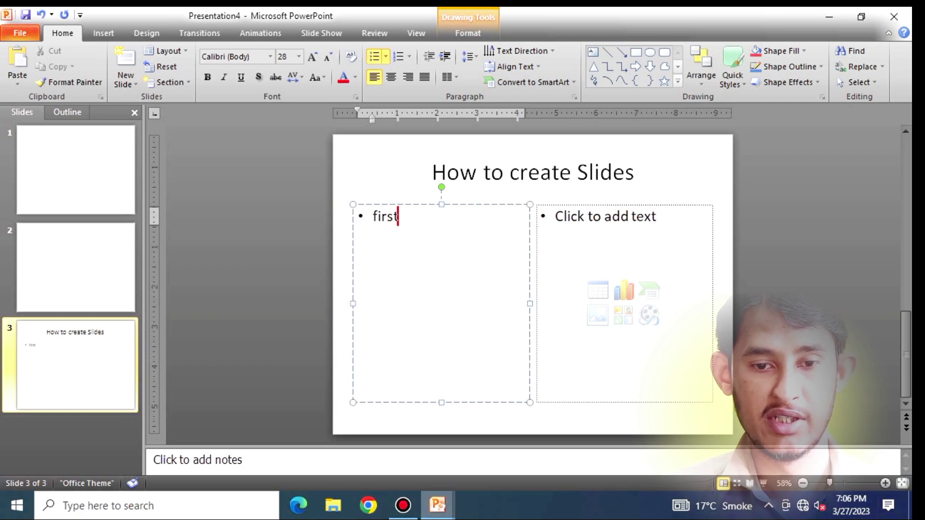
text( e)
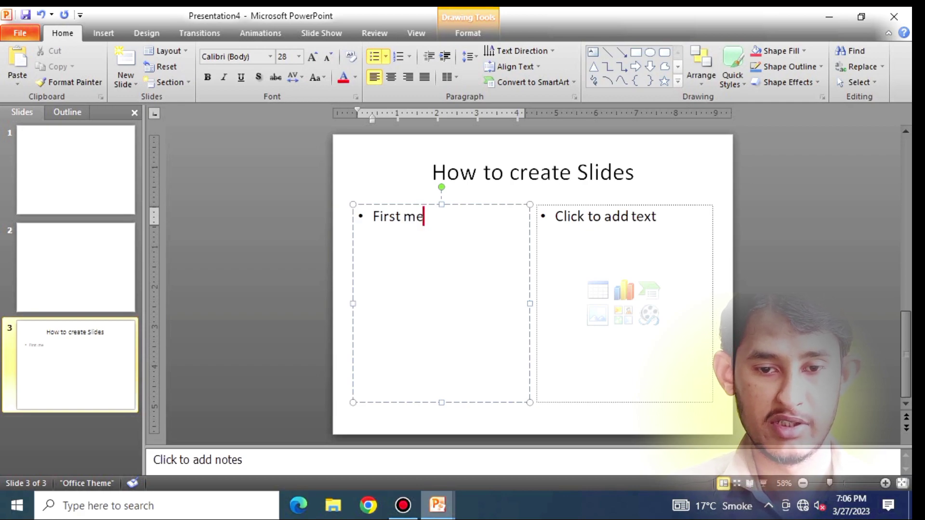
text(thod)
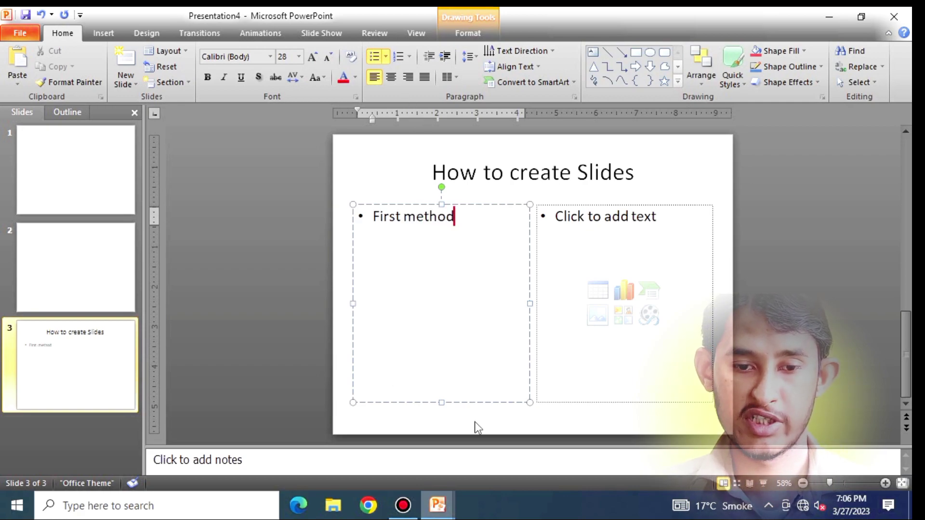
click(475, 421)
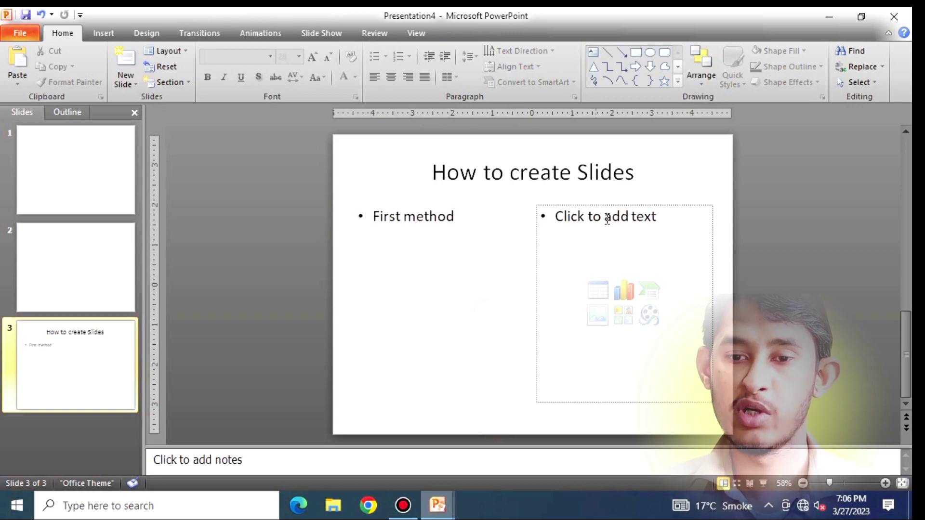
- Insert a 5-column, 2-row table in slide 3's right placeholder and give it a green style
click(603, 288)
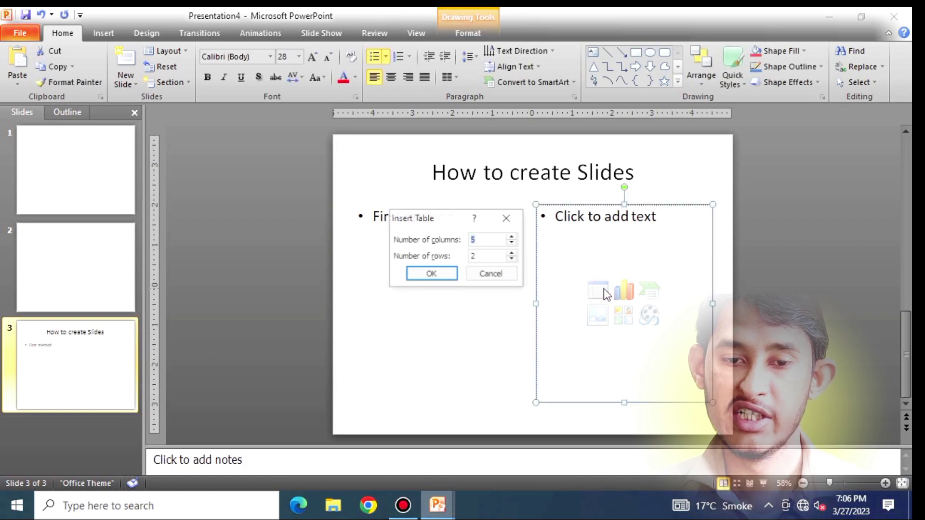
click(420, 272)
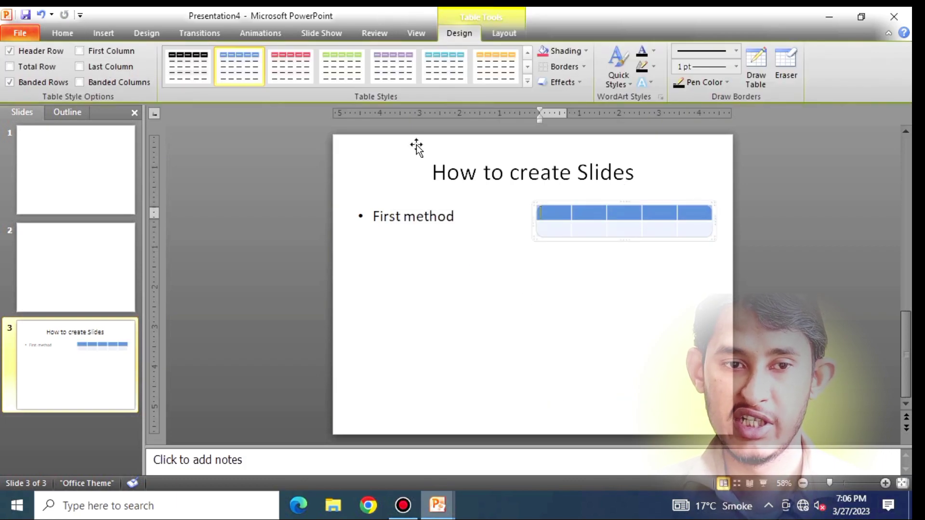
click(342, 66)
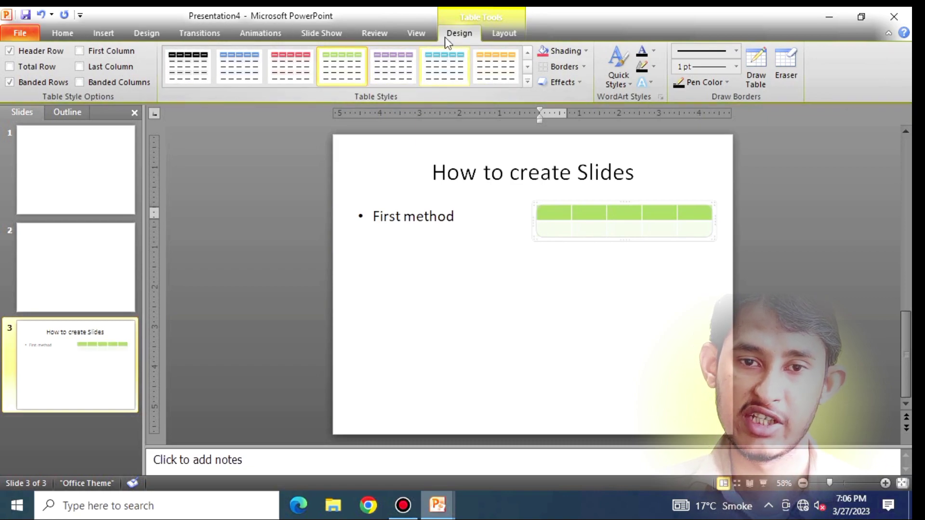
click(56, 31)
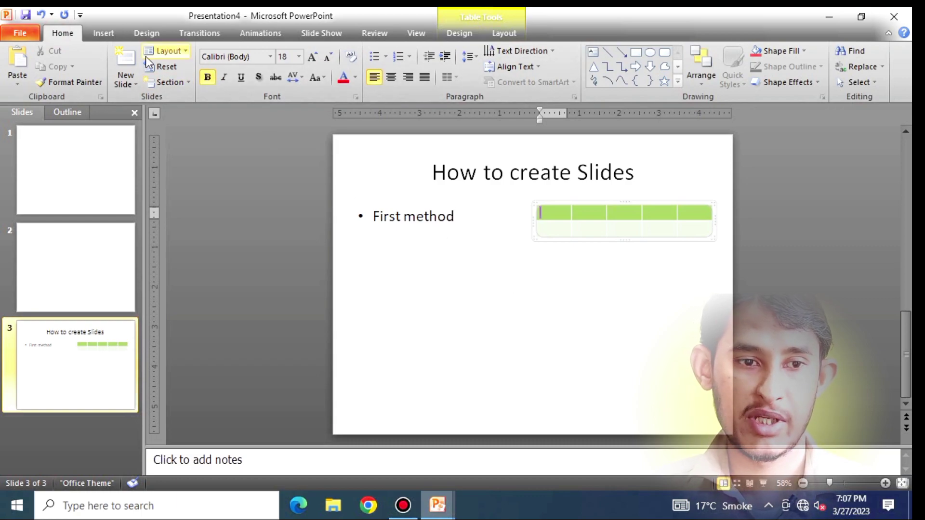
click(575, 268)
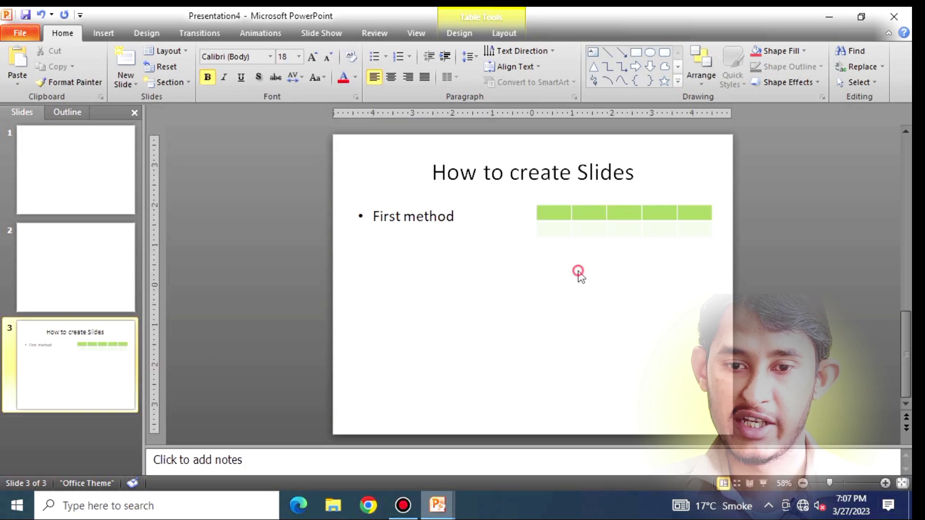
- Title slide 1 with 'My name is' followed by the presenter's full name
click(77, 189)
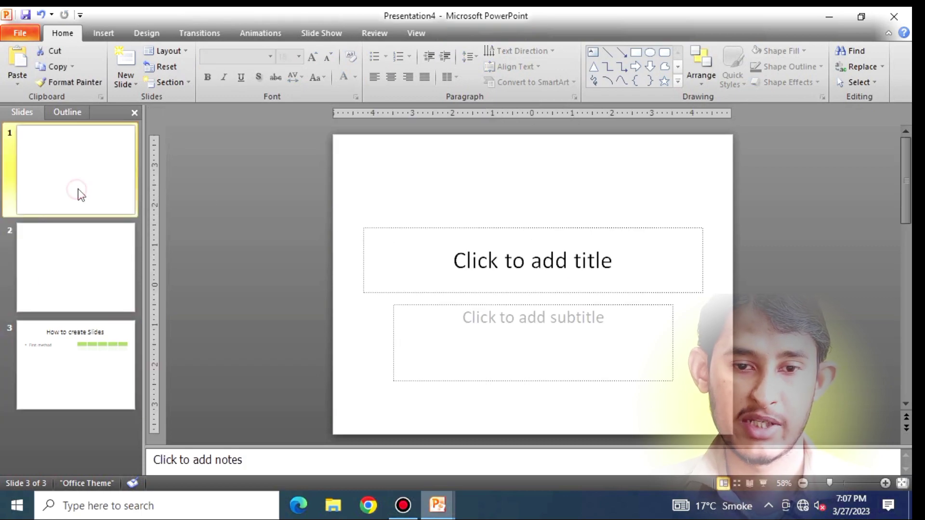
click(516, 264)
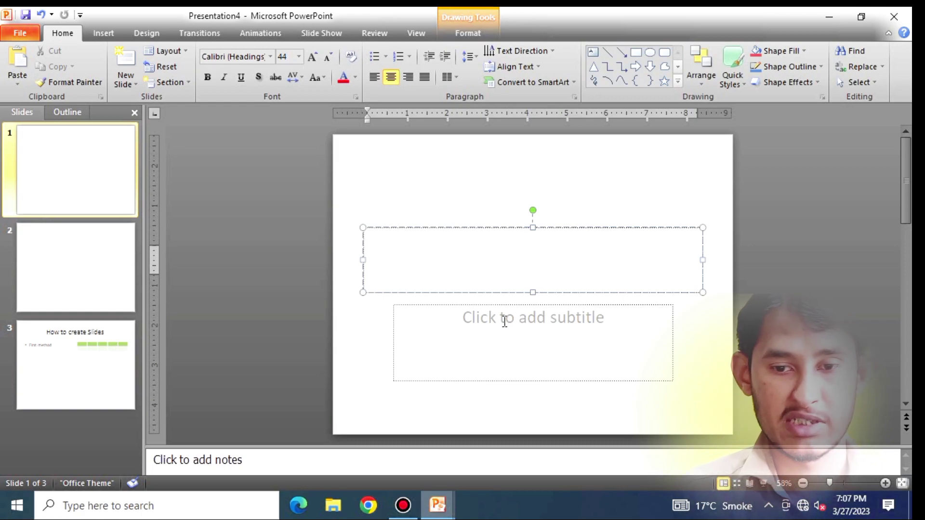
text(My )
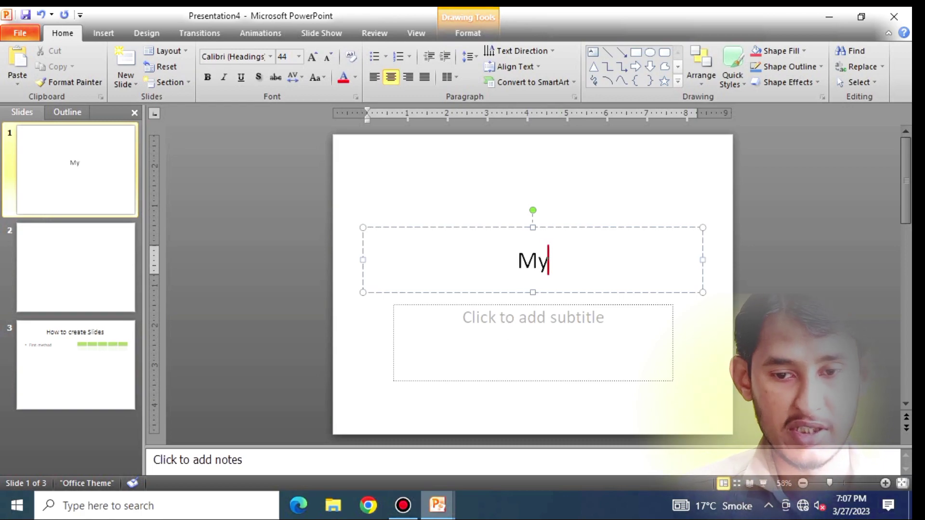
text(name is)
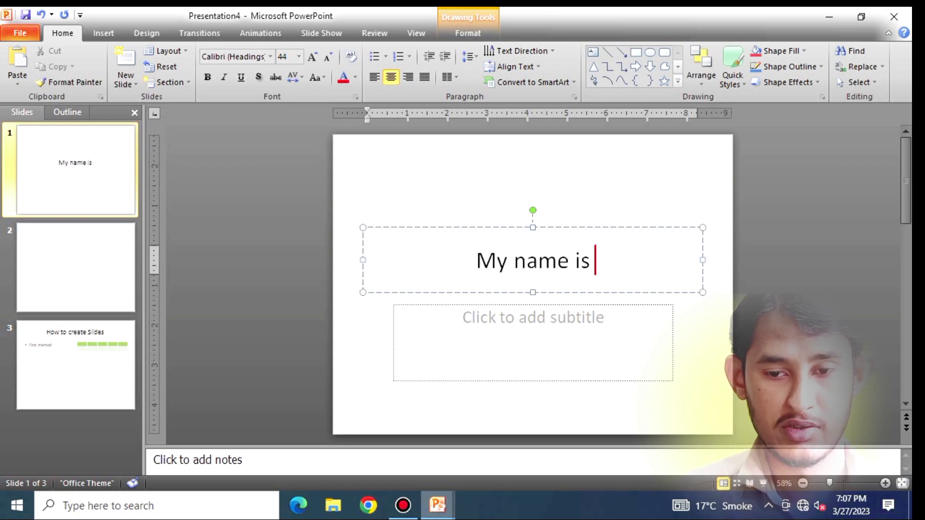
text( umar )
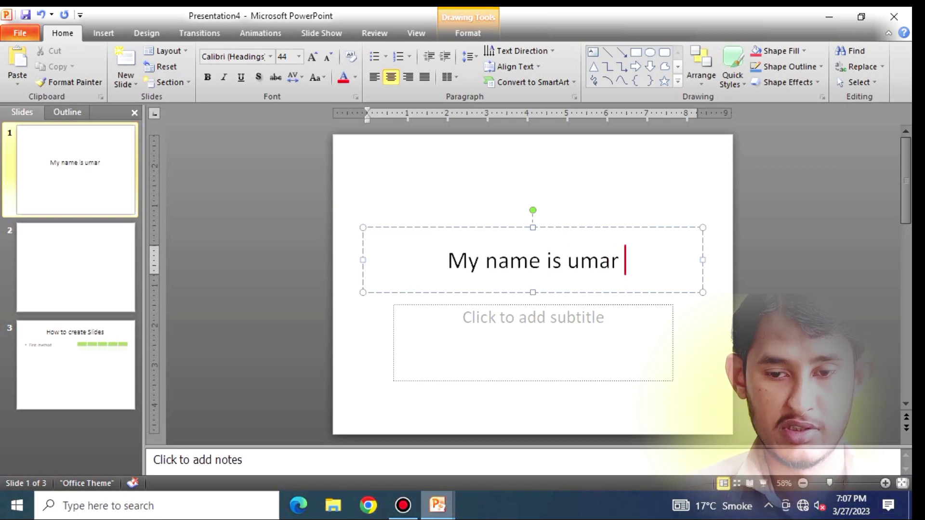
text(shehzad)
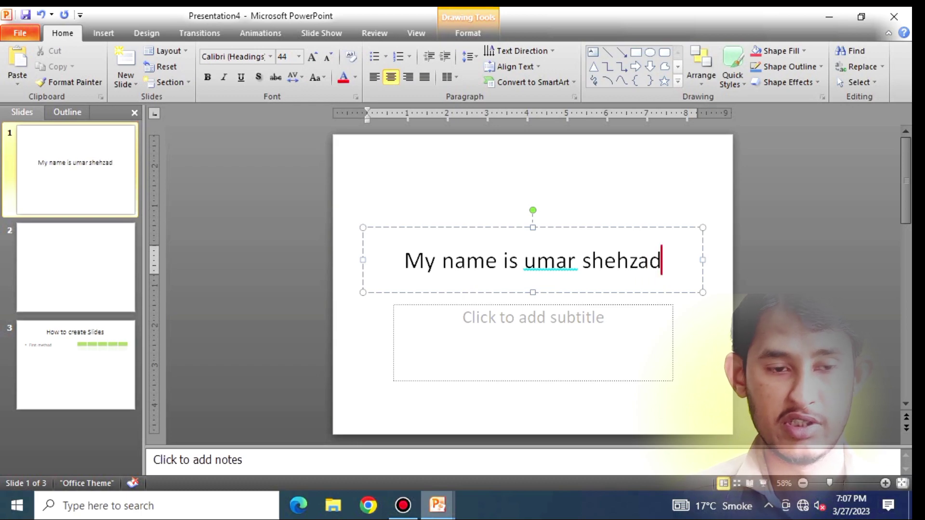
click(490, 318)
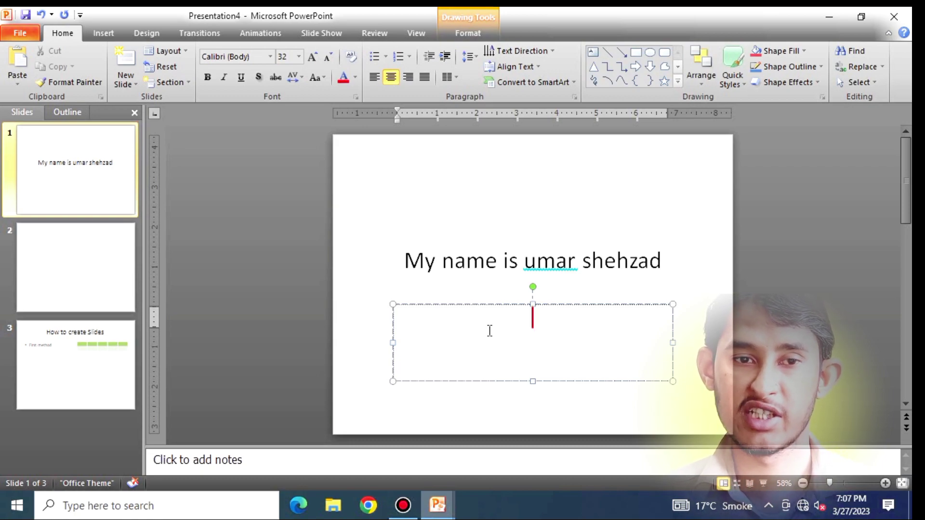
- Insert picture 20220121_222554 from Local Disk (F:) > New folder into slide 2
click(94, 245)
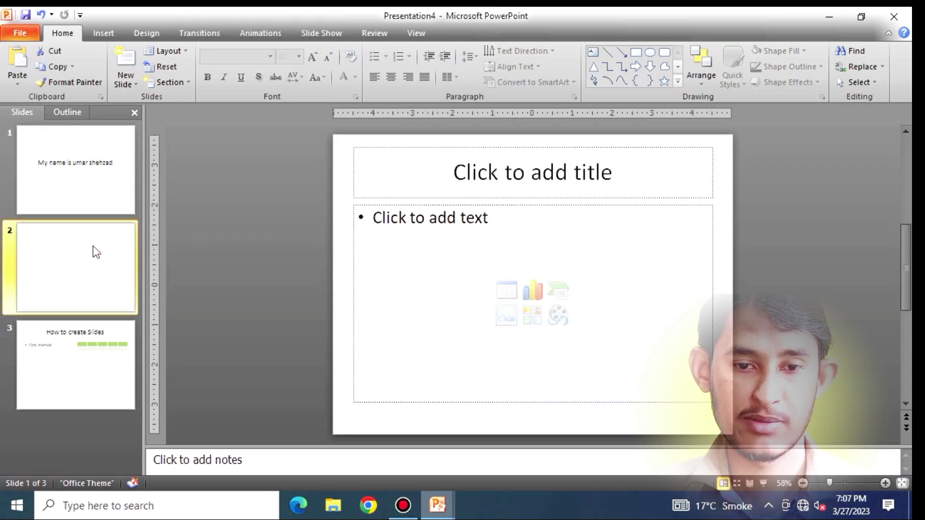
click(532, 316)
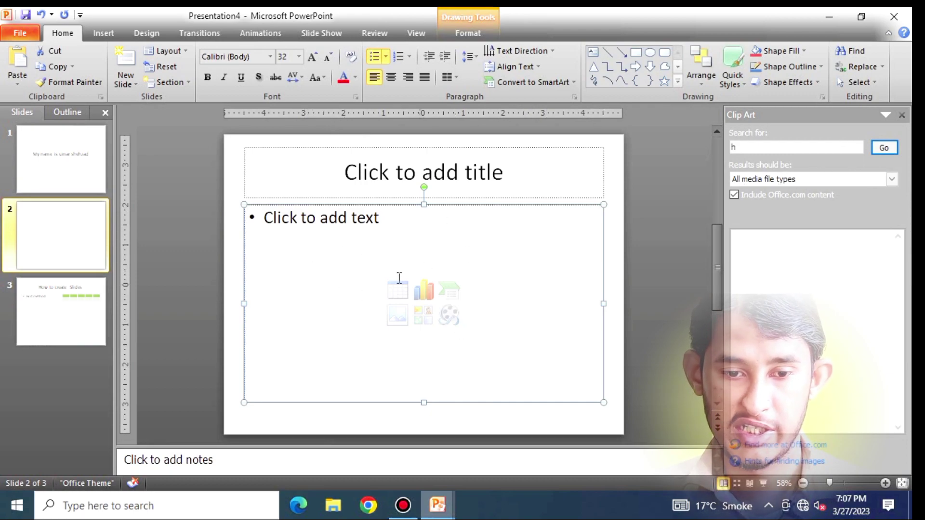
click(392, 317)
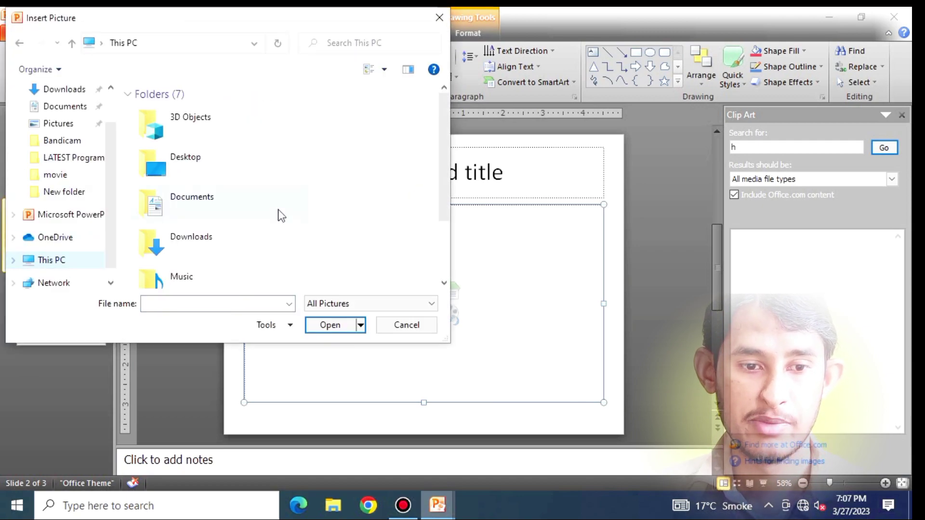
scroll(279, 212, down, 2)
double_click(239, 237)
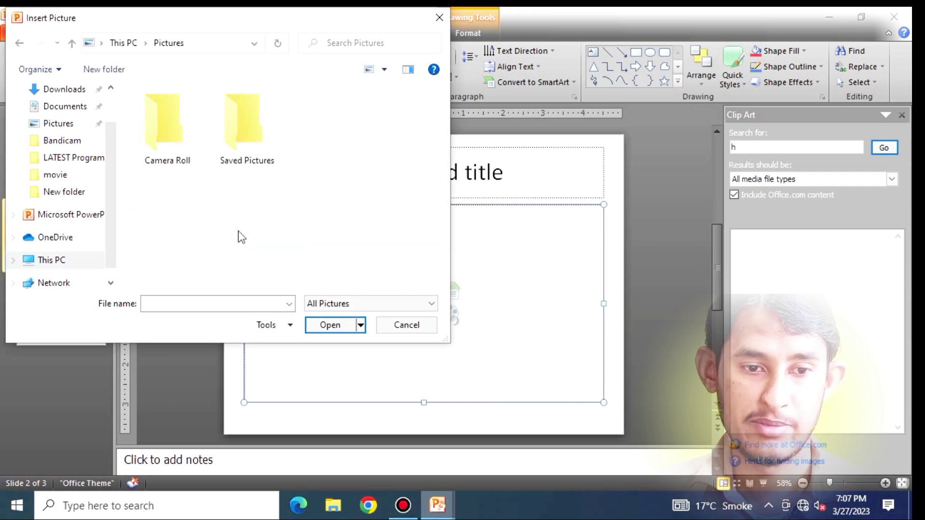
click(81, 265)
scroll(306, 200, down, 3)
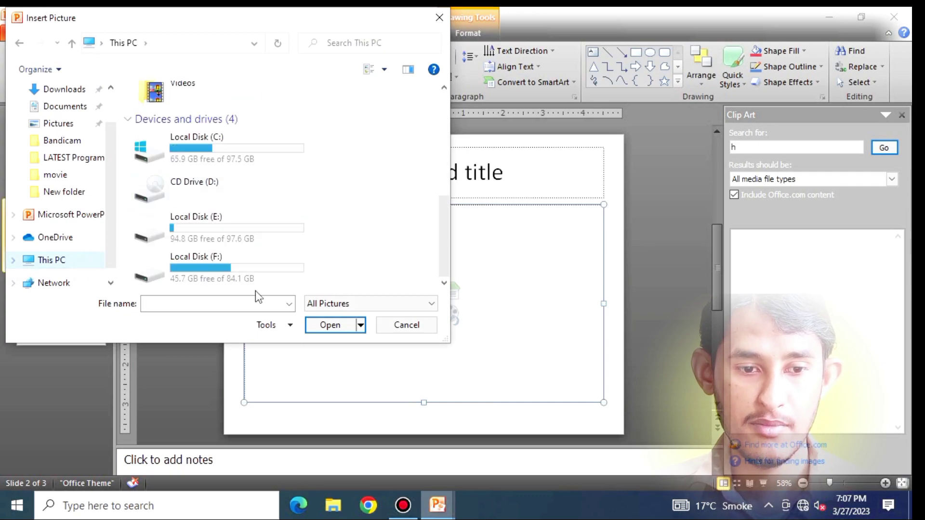
double_click(243, 268)
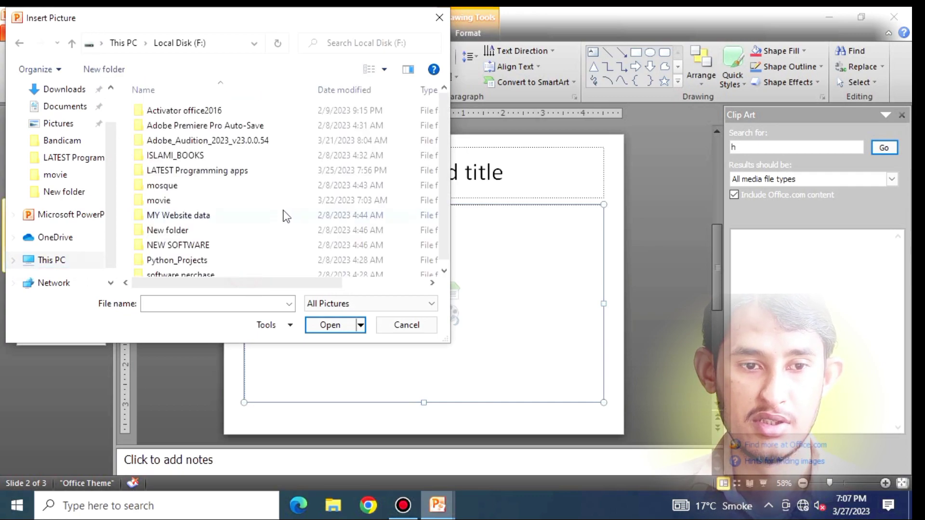
double_click(191, 230)
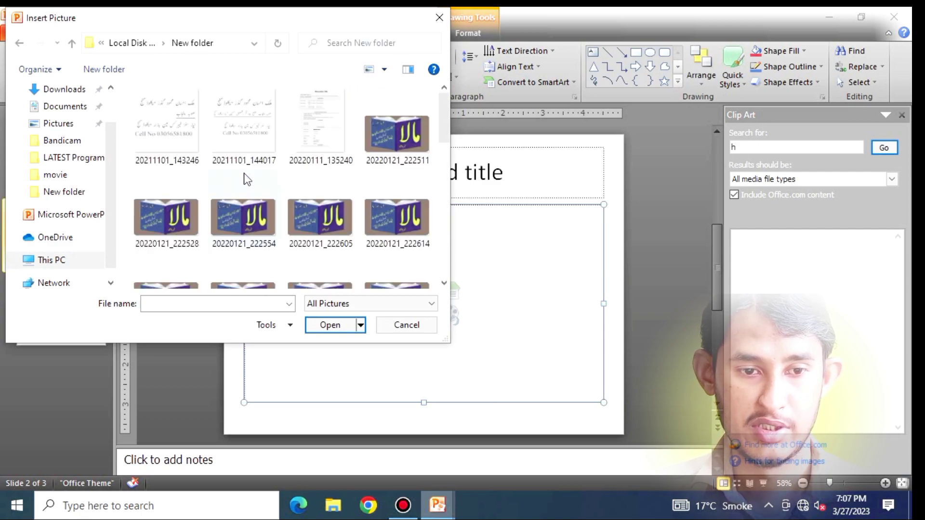
click(262, 221)
double_click(273, 224)
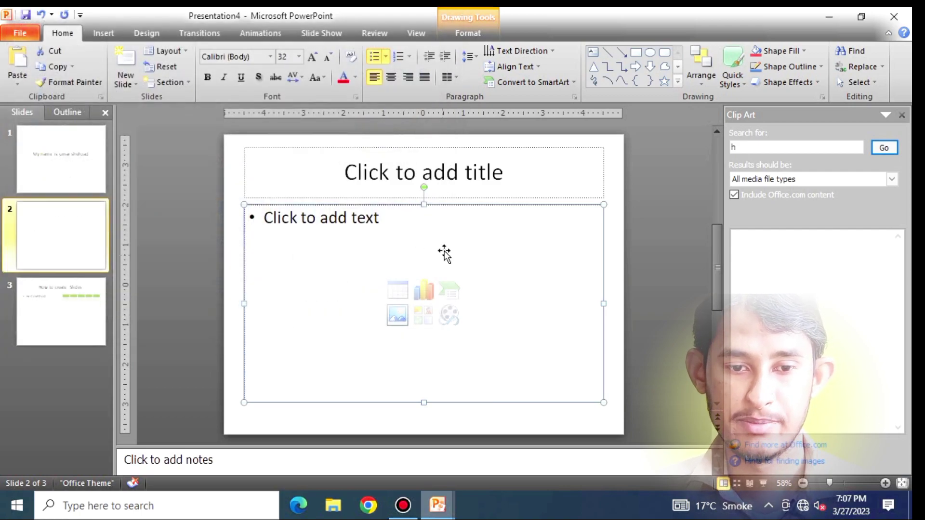
- Review slides 1, 2 and 3, ending back on slide 1
click(59, 154)
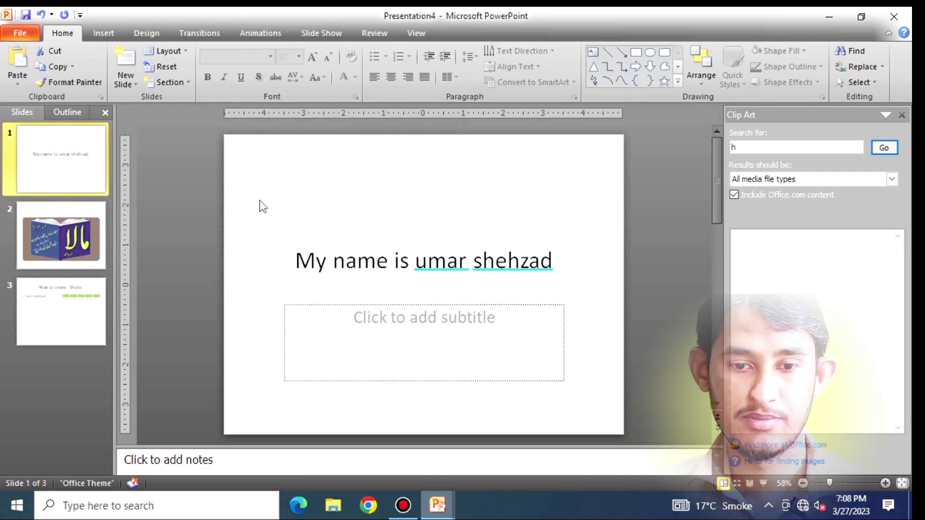
click(58, 245)
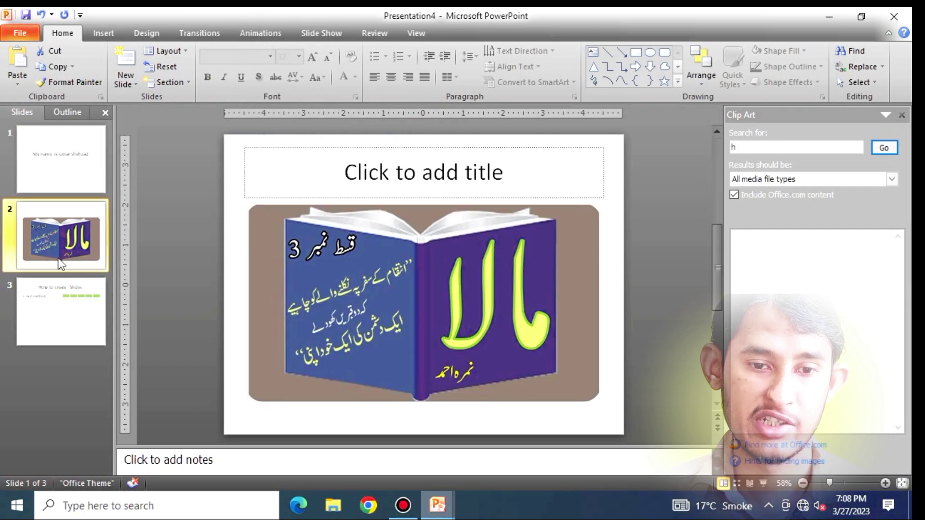
click(57, 290)
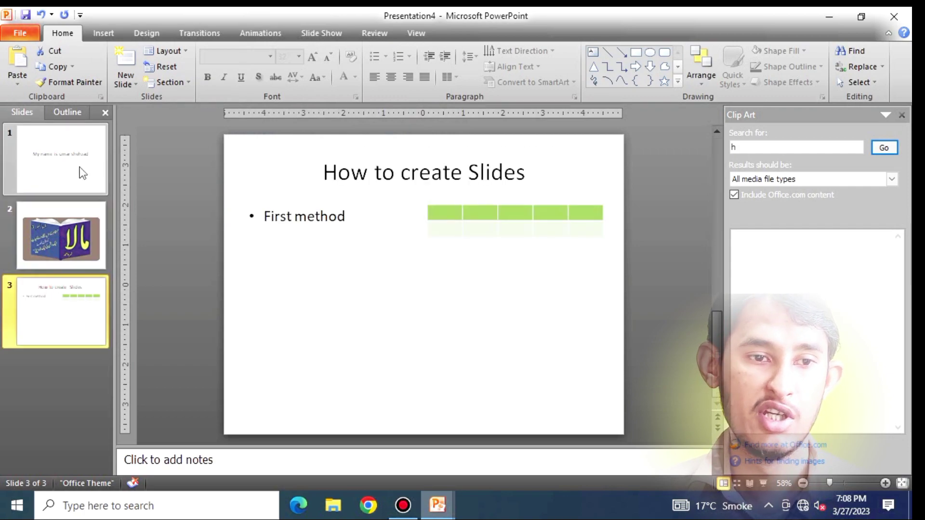
click(77, 140)
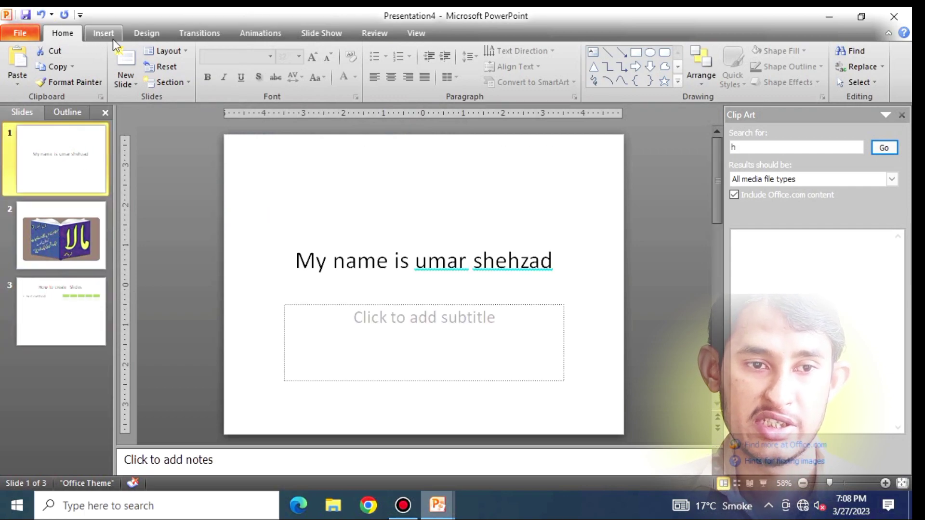
- Reset slide 1's placeholders to the default layout, then go to slide 2
click(175, 58)
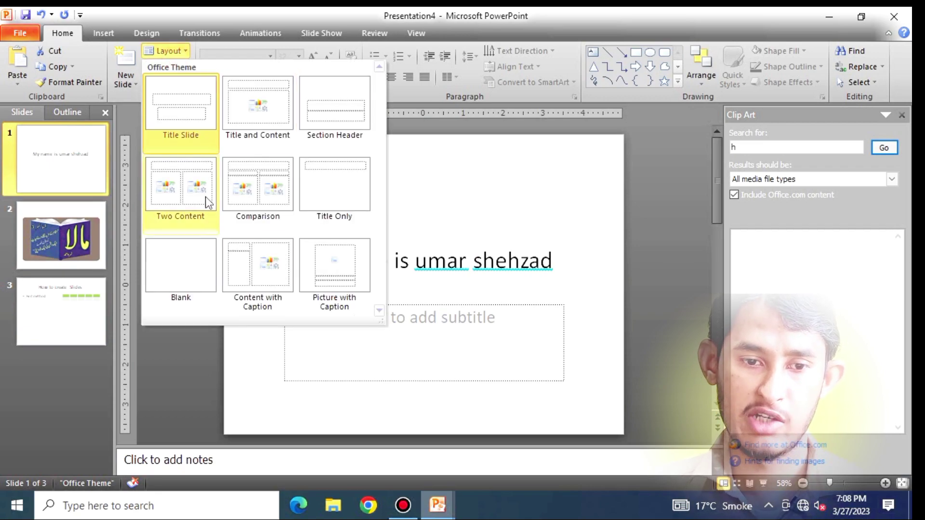
click(254, 56)
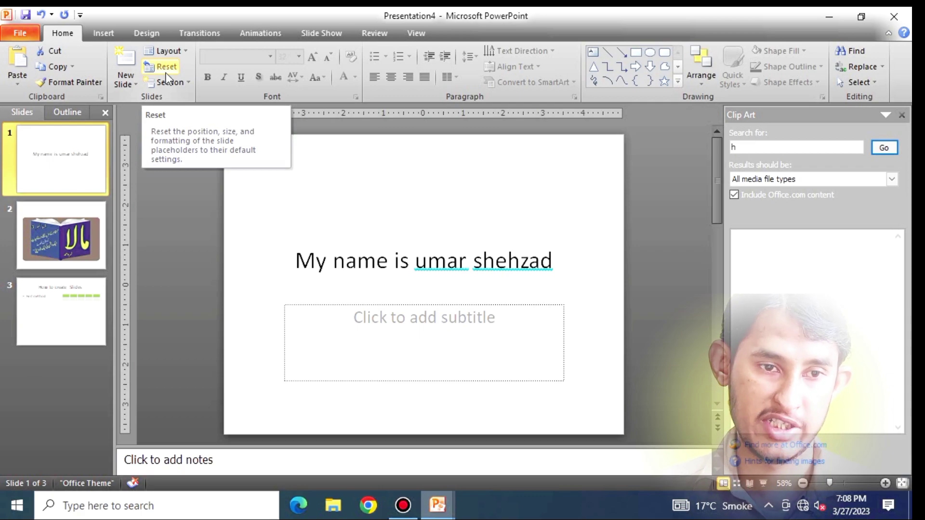
click(165, 73)
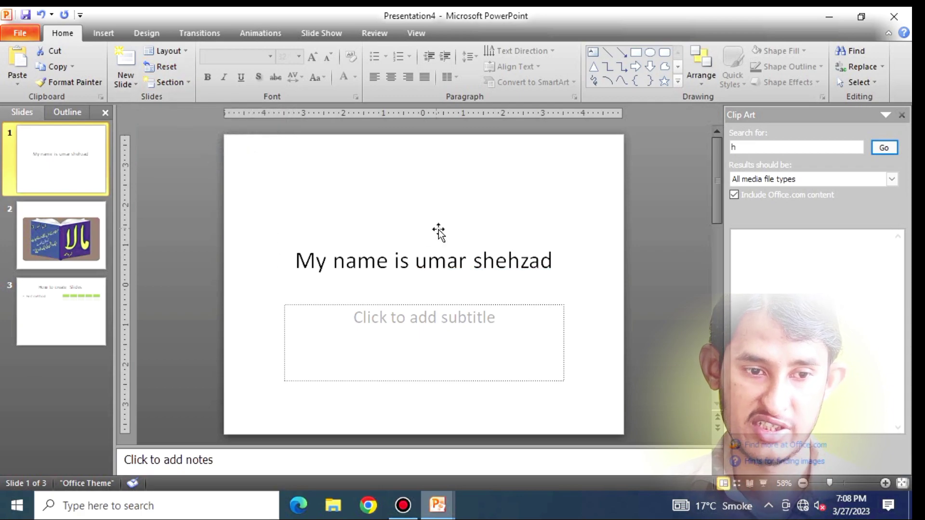
click(51, 235)
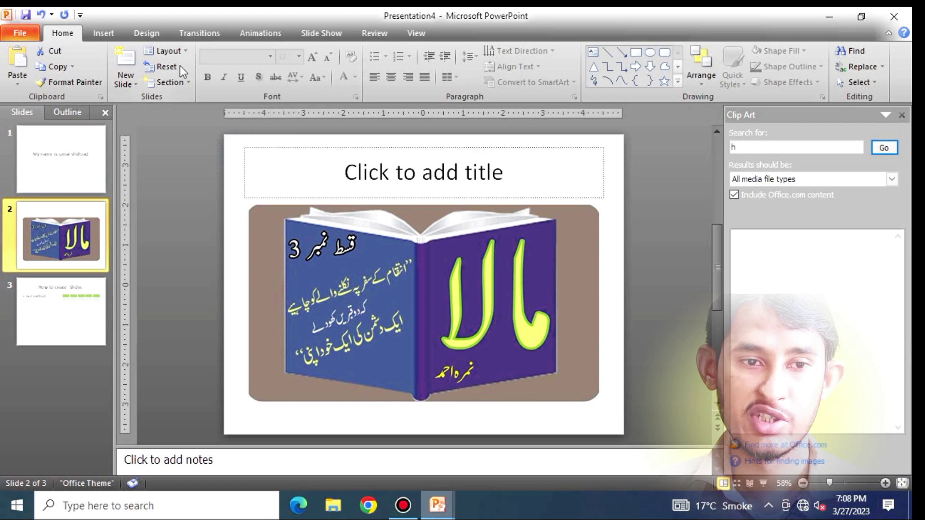
- Type ';kgdfkg' as slide 2's title and set it in Arial Rounded MT Bold
click(496, 165)
text(;kgdfkg)
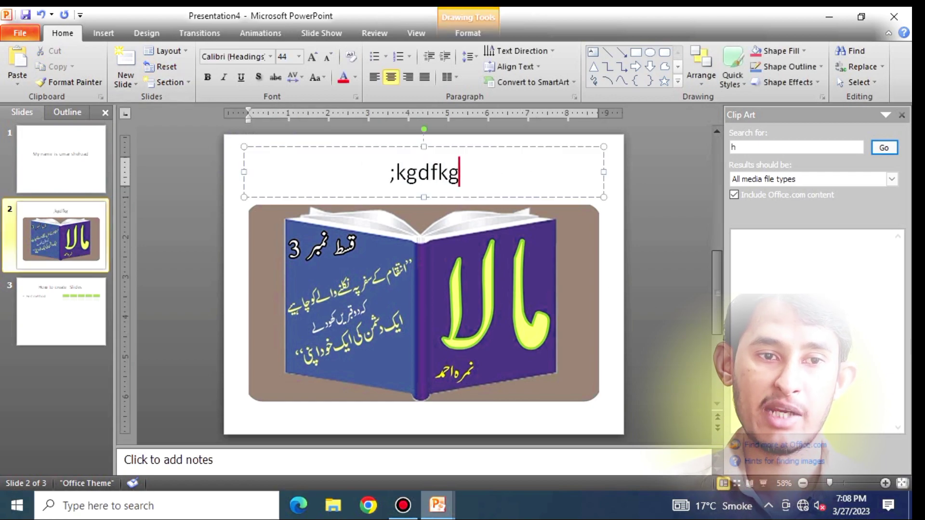
click(261, 58)
click(270, 56)
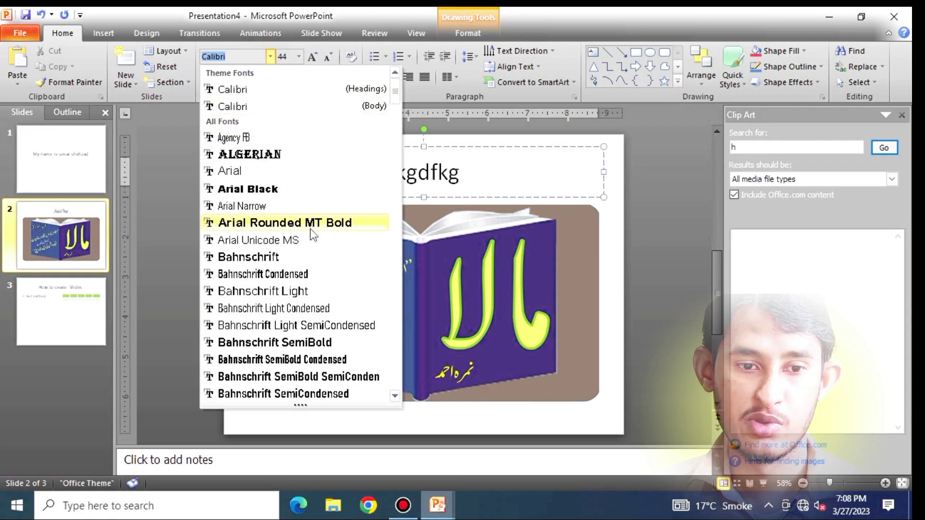
click(309, 230)
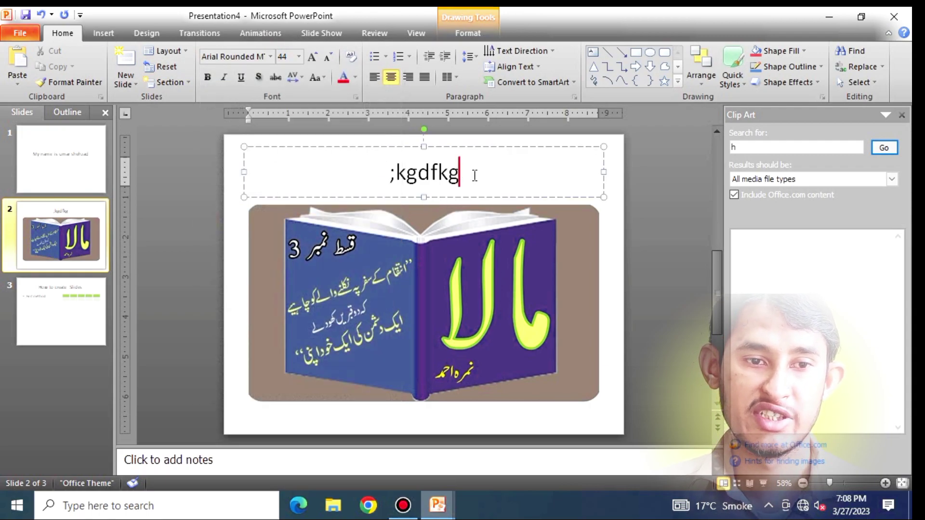
click(177, 67)
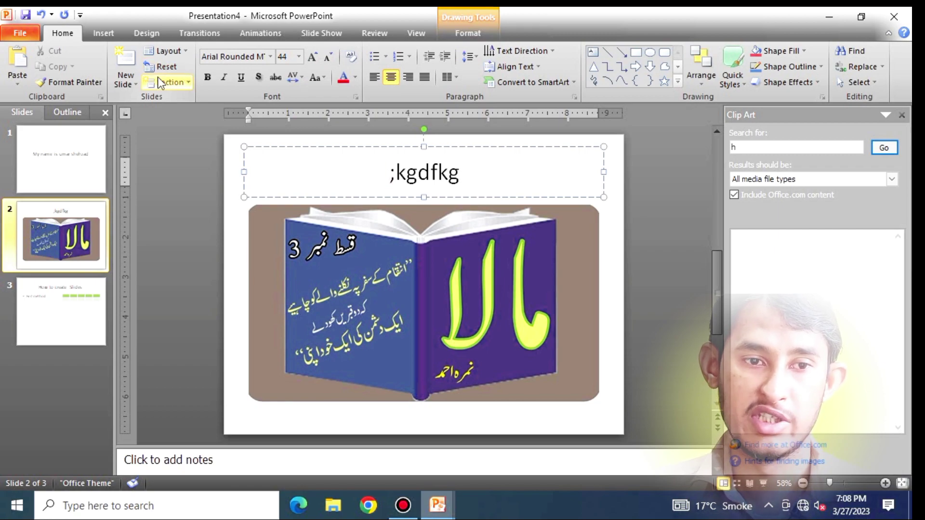
- Add new sections starting at slide 2 and at slide 3
click(169, 82)
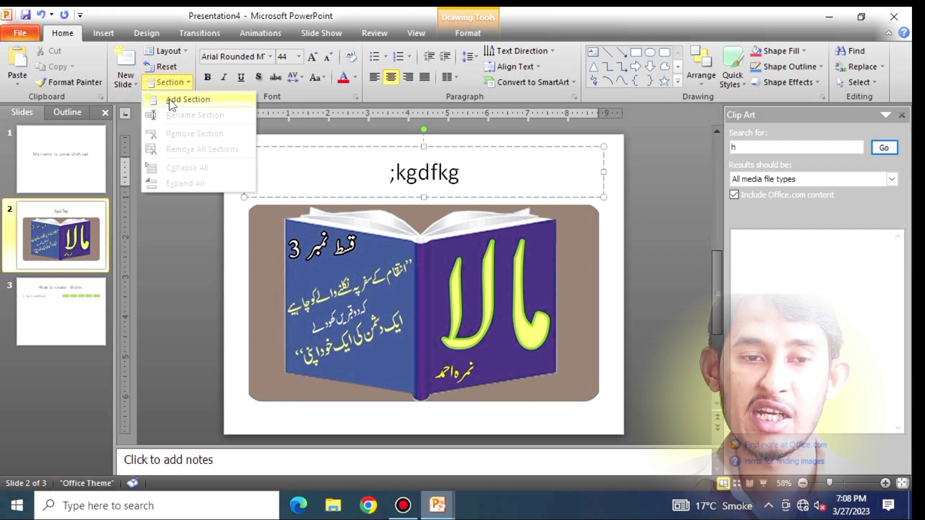
click(170, 99)
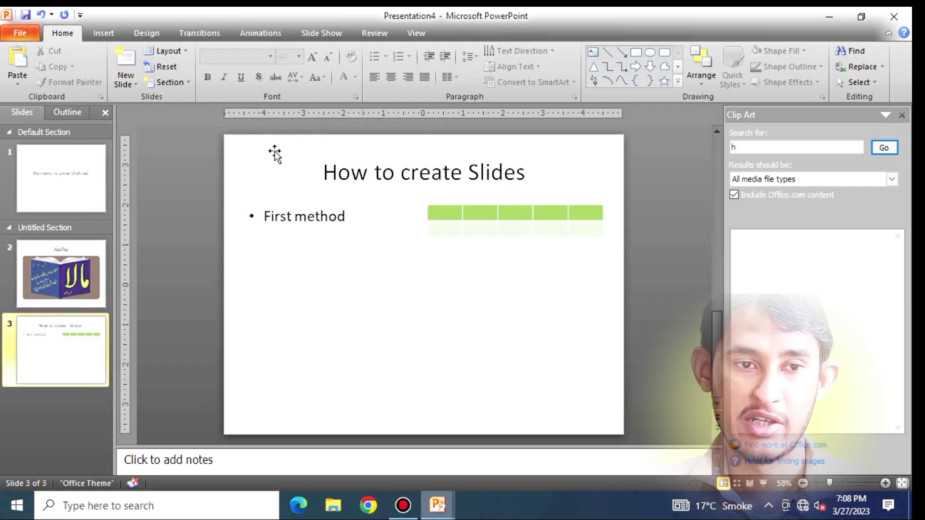
click(164, 87)
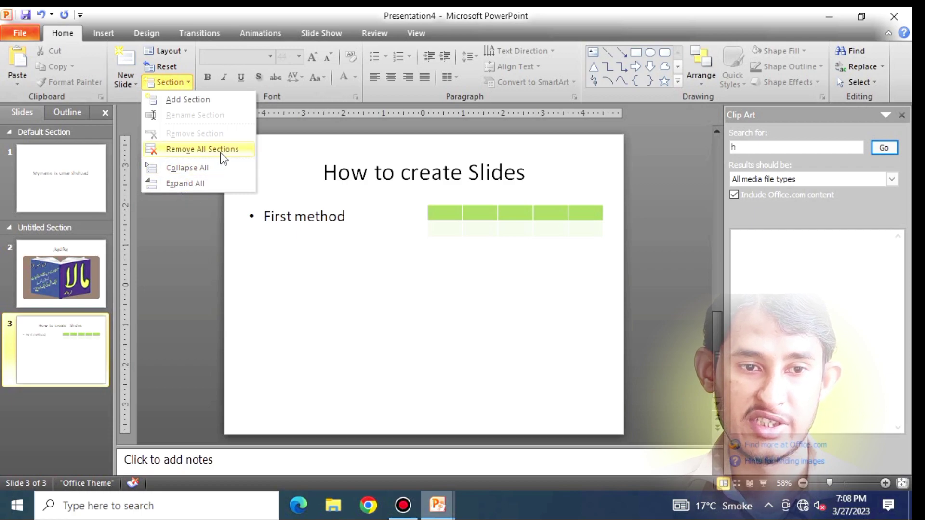
click(188, 98)
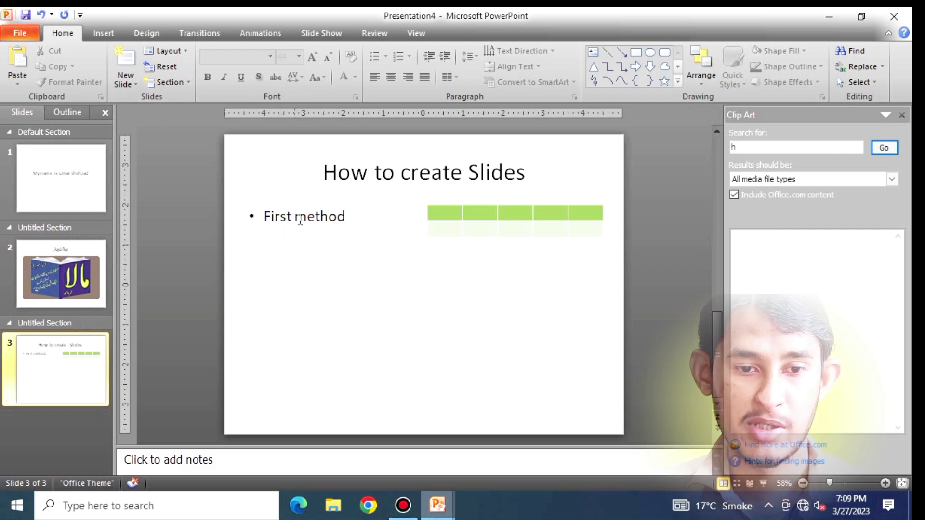
- Format the 'First method' bullet as Arial Rounded MT Bold, 36 pt, bold
drag(347, 217, 267, 219)
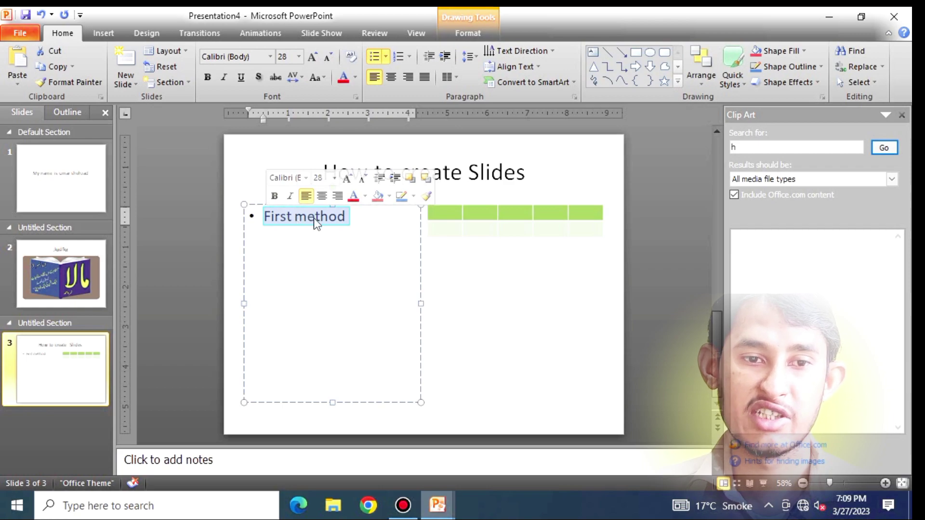
click(269, 58)
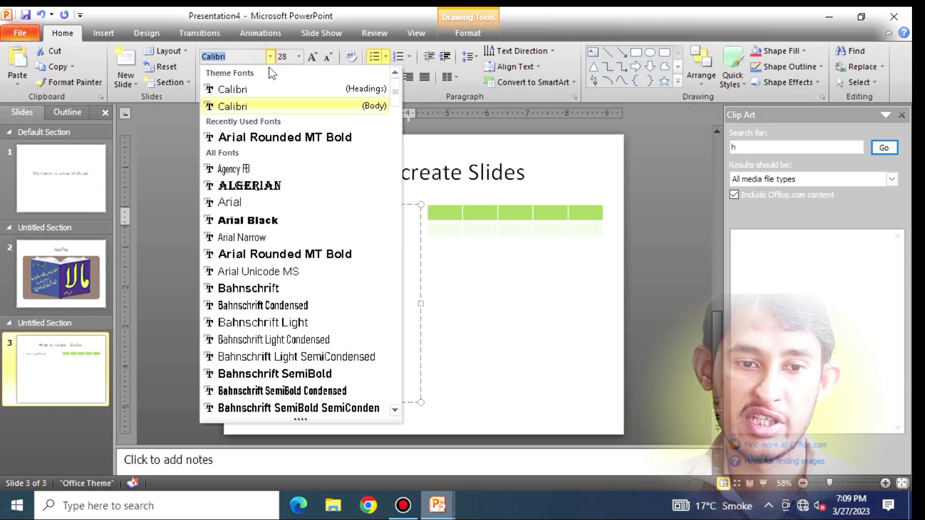
click(270, 136)
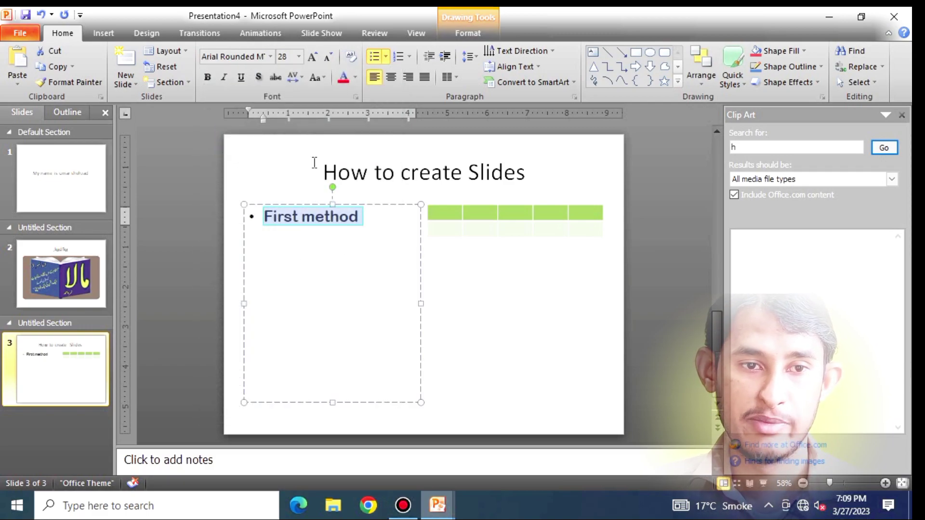
click(299, 57)
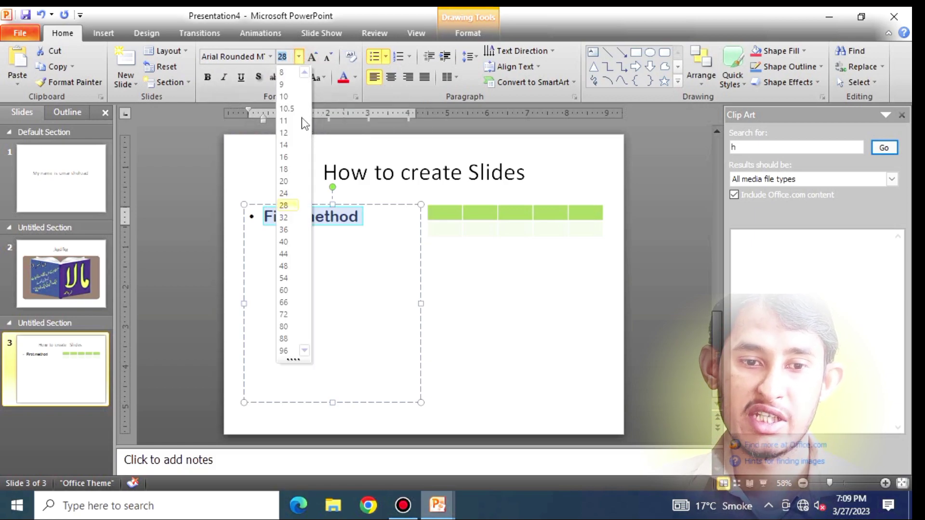
click(291, 229)
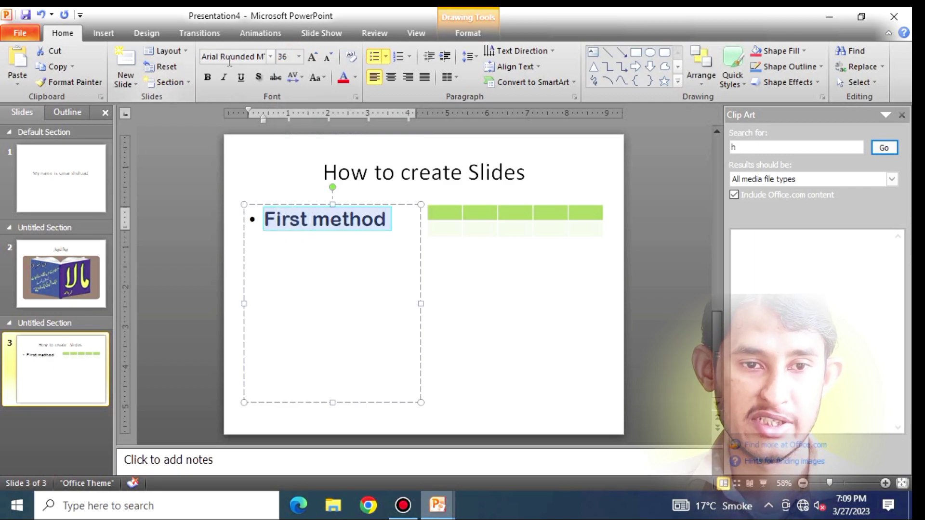
click(206, 77)
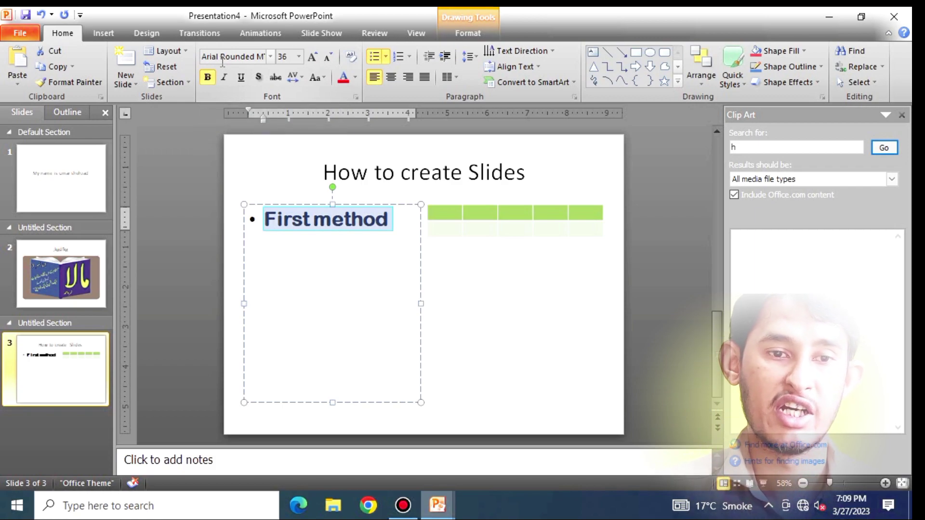
- Make the 'First method' text italic and underlined
key(ctrl+i)
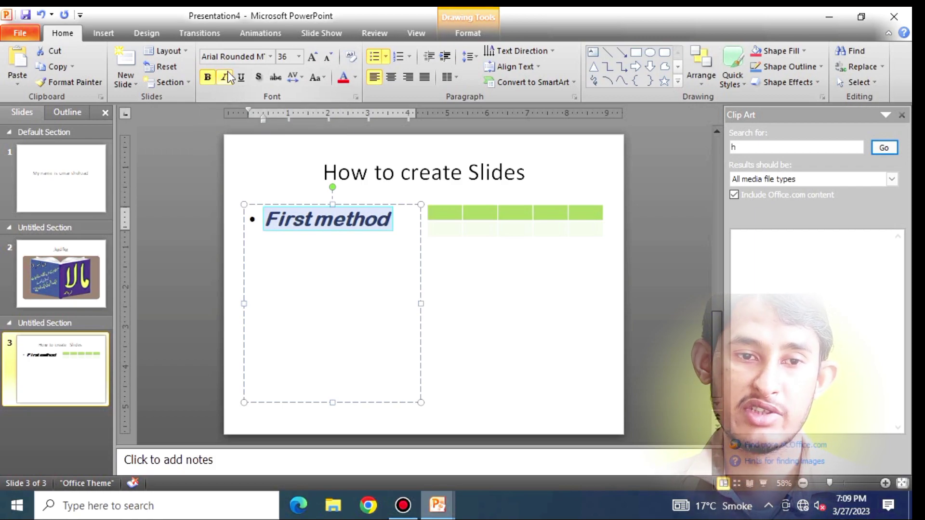
click(227, 76)
click(227, 75)
click(325, 263)
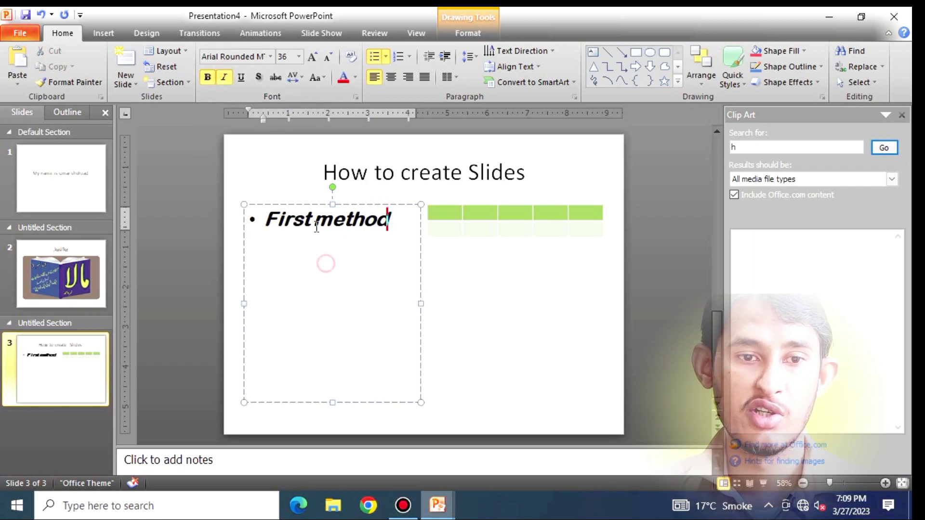
drag(396, 216, 255, 212)
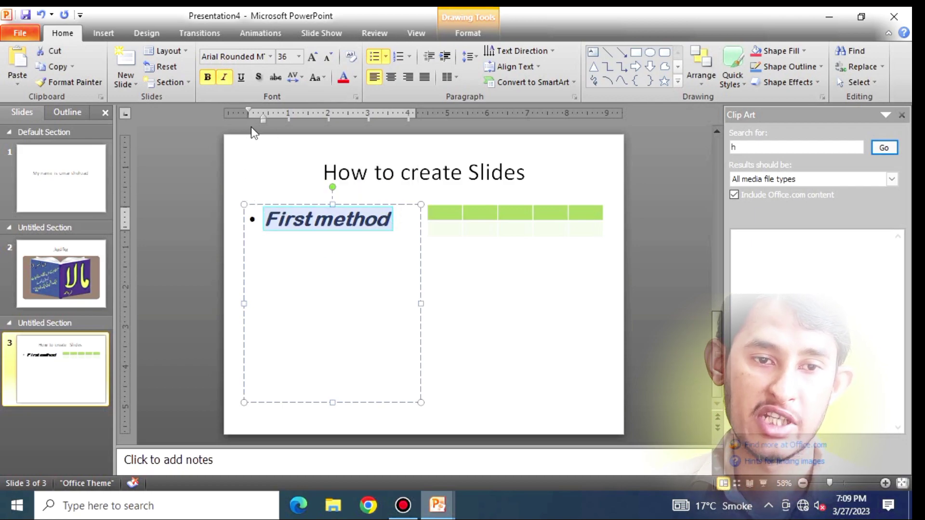
click(242, 77)
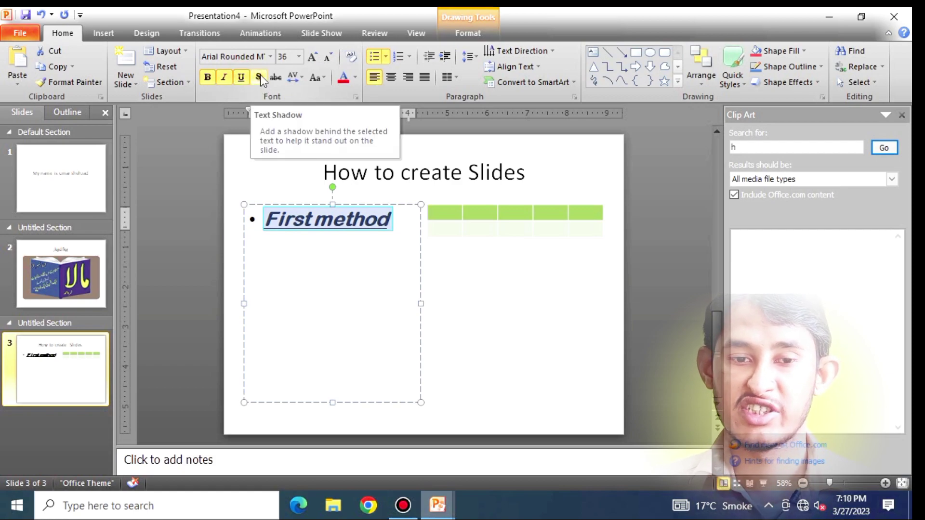
- Return to slide 3 and zoom and scroll to view the 'First method' text up close
click(274, 370)
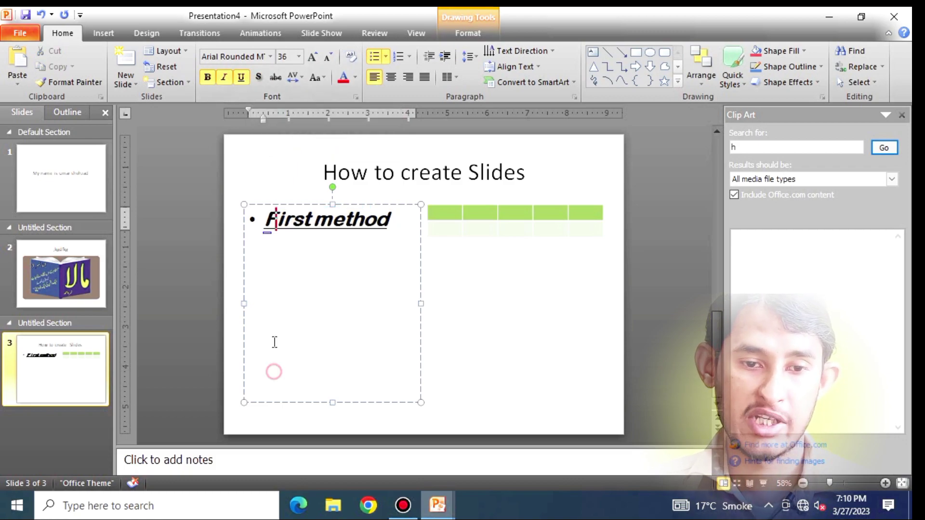
scroll(280, 250, up, 2)
scroll(337, 284, down, 1)
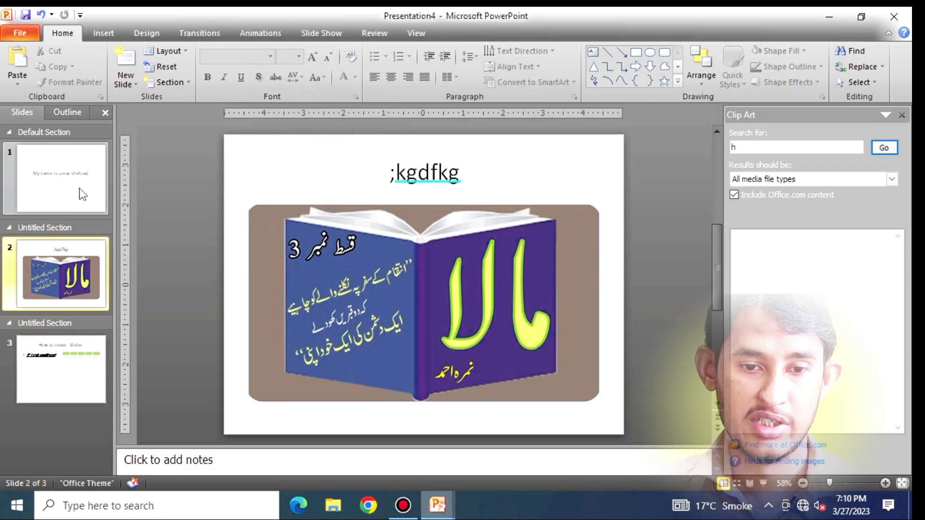
click(62, 358)
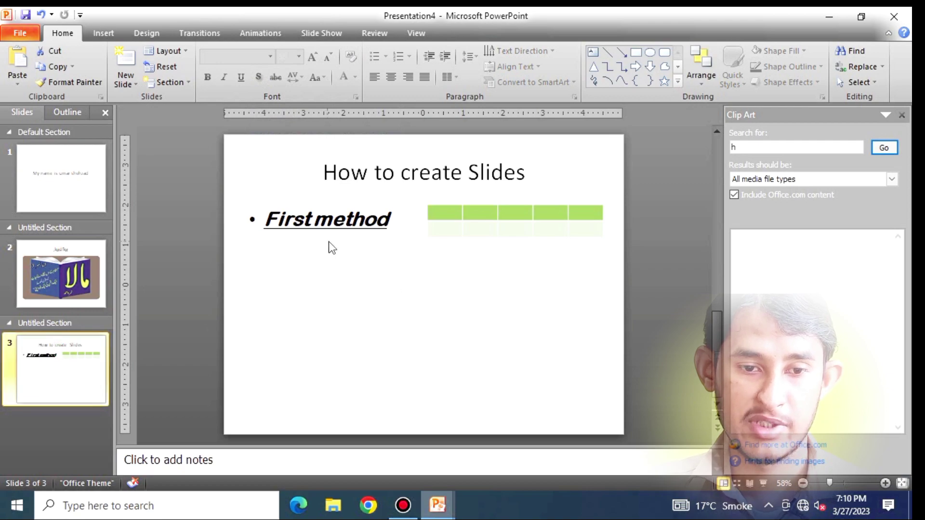
ctrl+scroll(323, 241, up, 3)
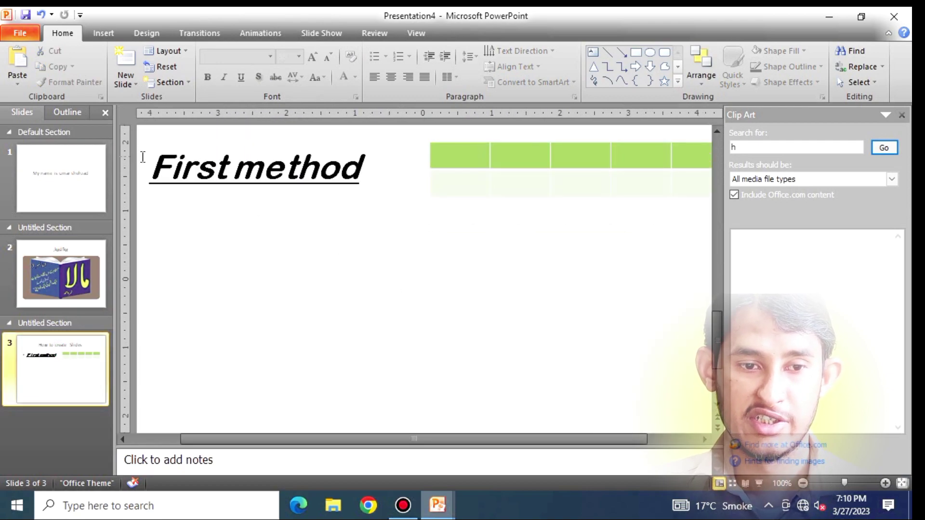
ctrl+scroll(337, 289, up, 4)
scroll(450, 350, down, 2)
drag(417, 435, 289, 436)
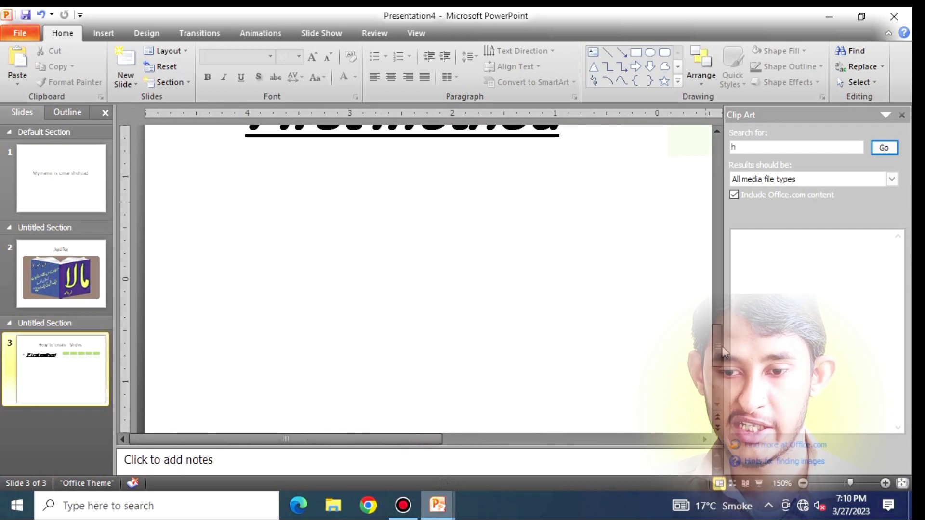
mouse_move(717, 346)
mouse_down()
mouse_move(698, 272)
mouse_move(716, 369)
mouse_move(718, 328)
mouse_up()
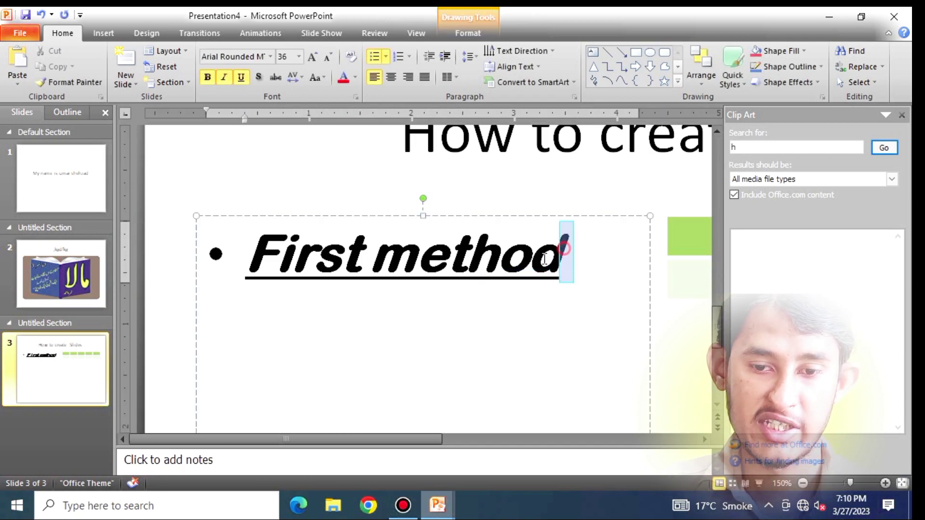
- Add a text shadow to the whole 'First method' text
drag(562, 248, 248, 250)
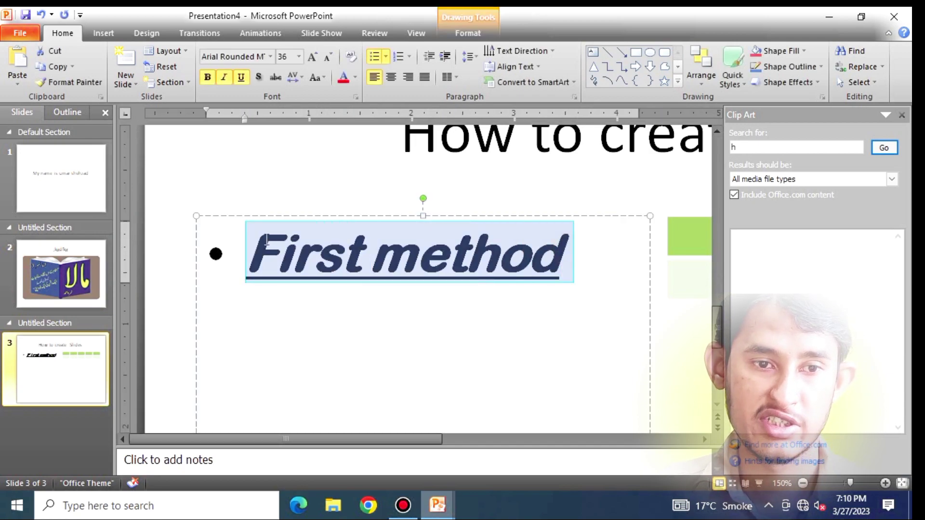
click(257, 77)
click(337, 316)
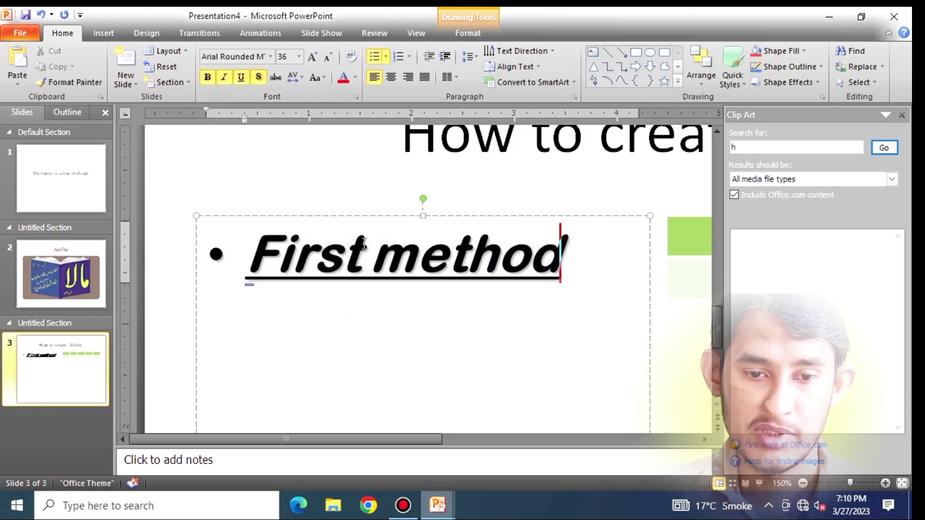
- Select the word 'method' in the First method line
scroll(350, 264, up, 5)
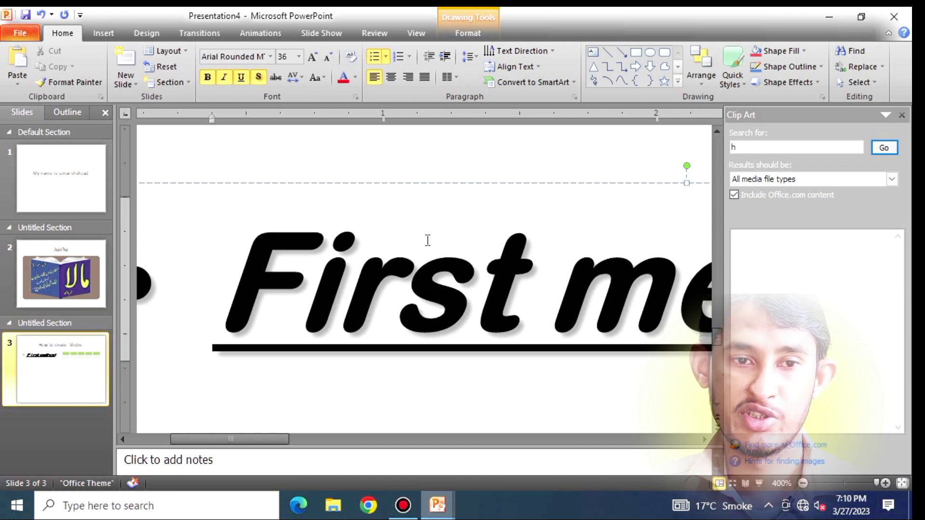
scroll(411, 188, down, 5)
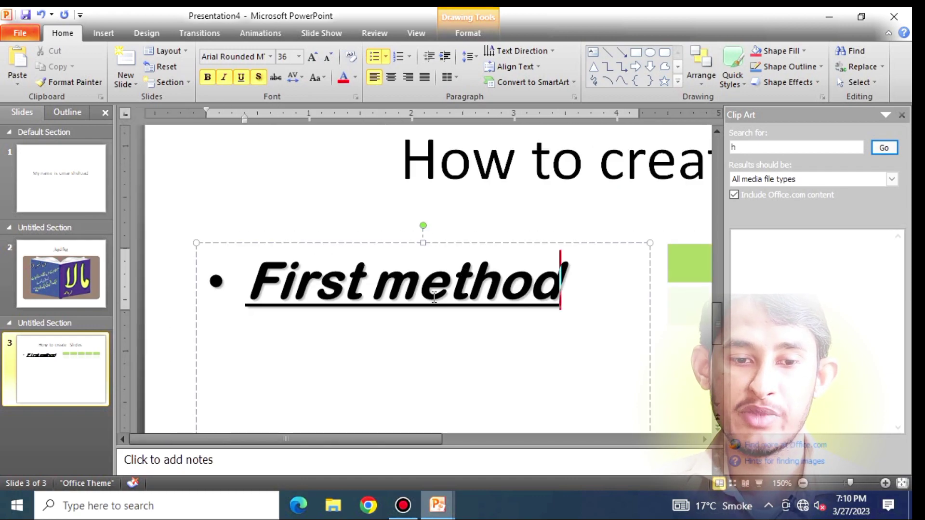
drag(369, 285, 572, 284)
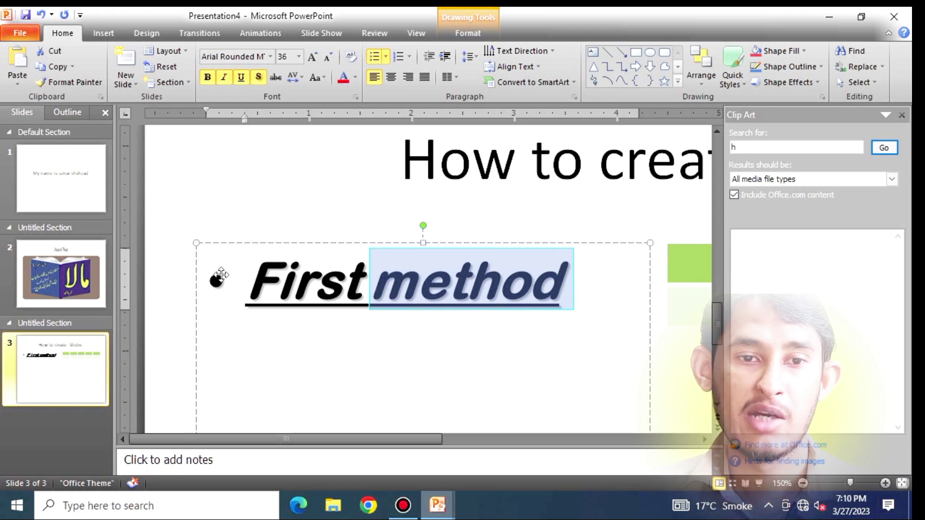
- Strike through 'method', then set its character spacing to Tight after trying Very Loose
click(277, 81)
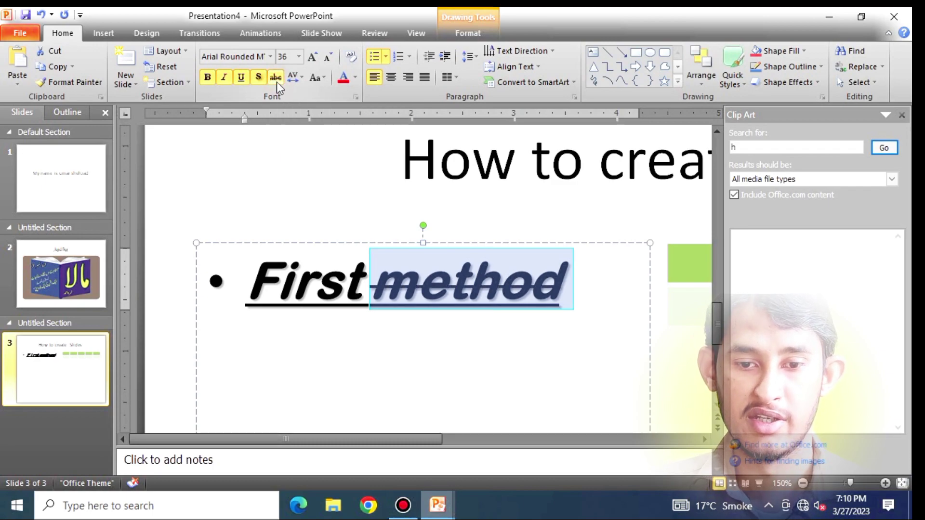
click(527, 307)
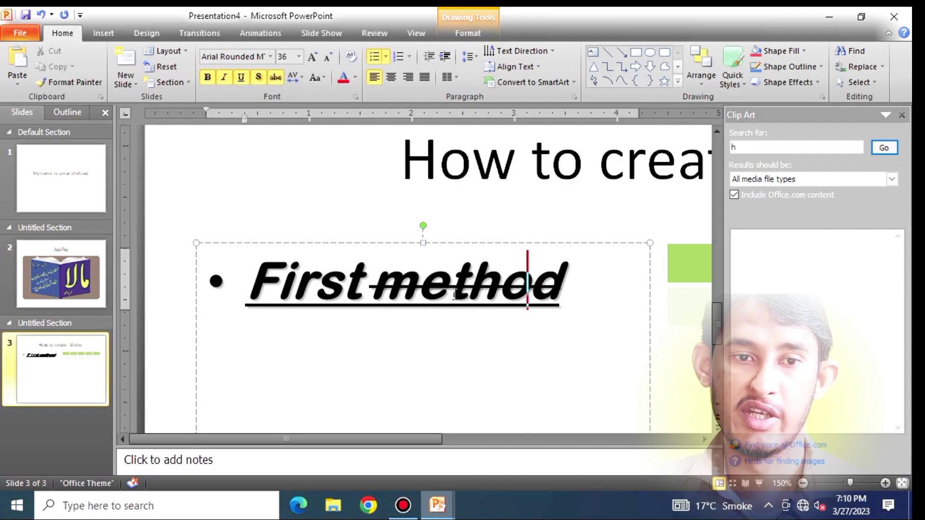
click(299, 79)
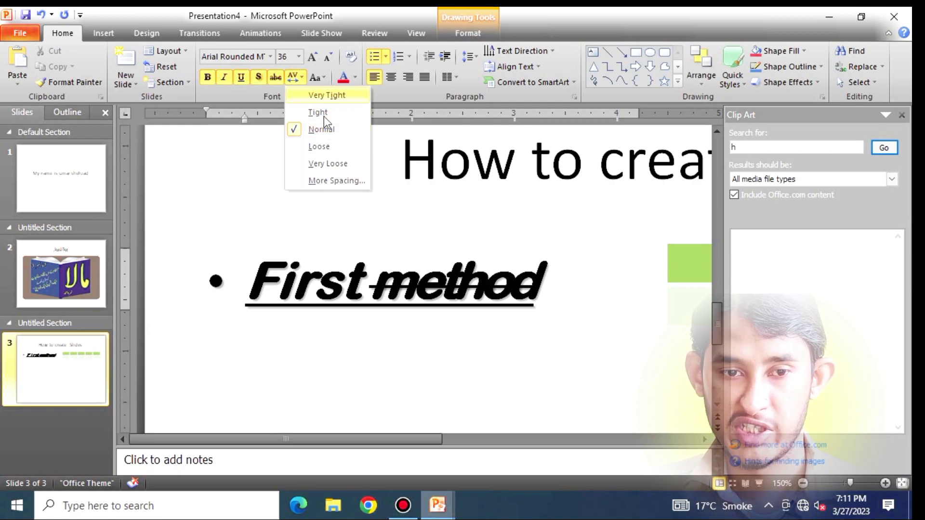
click(333, 164)
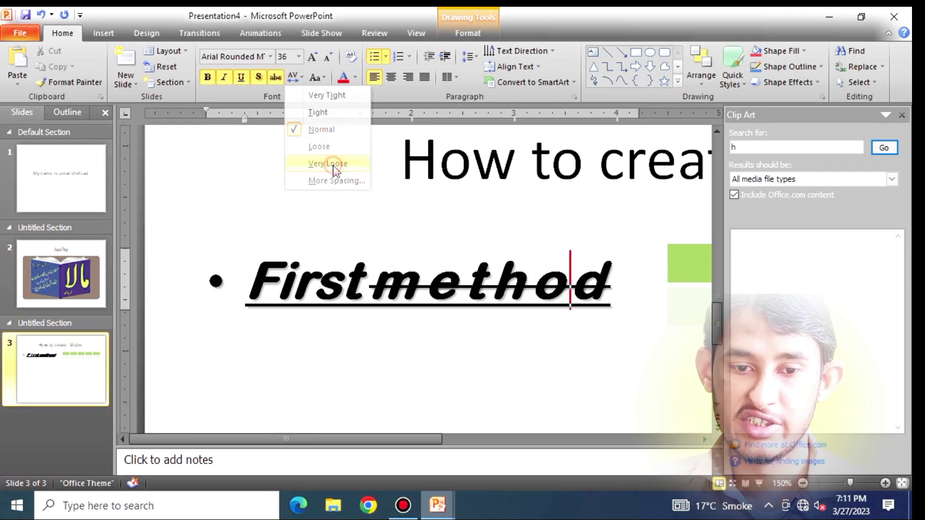
click(422, 281)
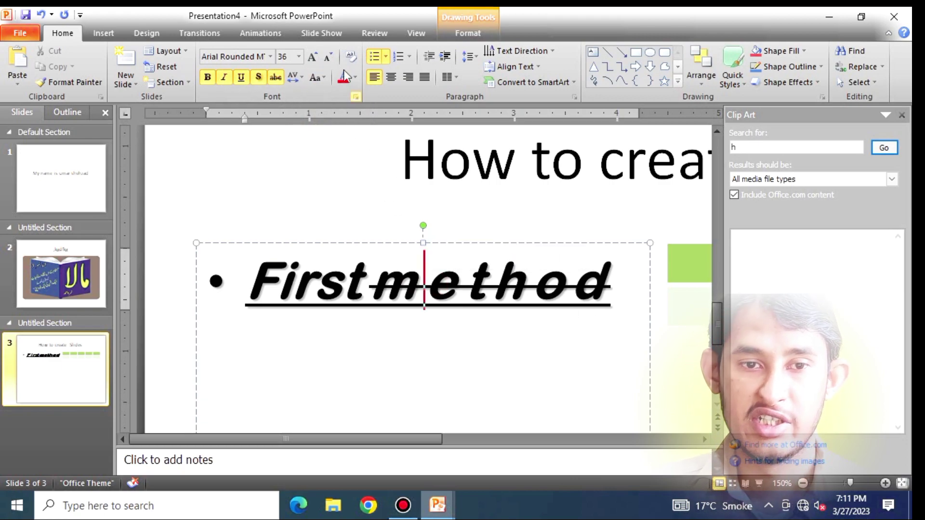
click(303, 77)
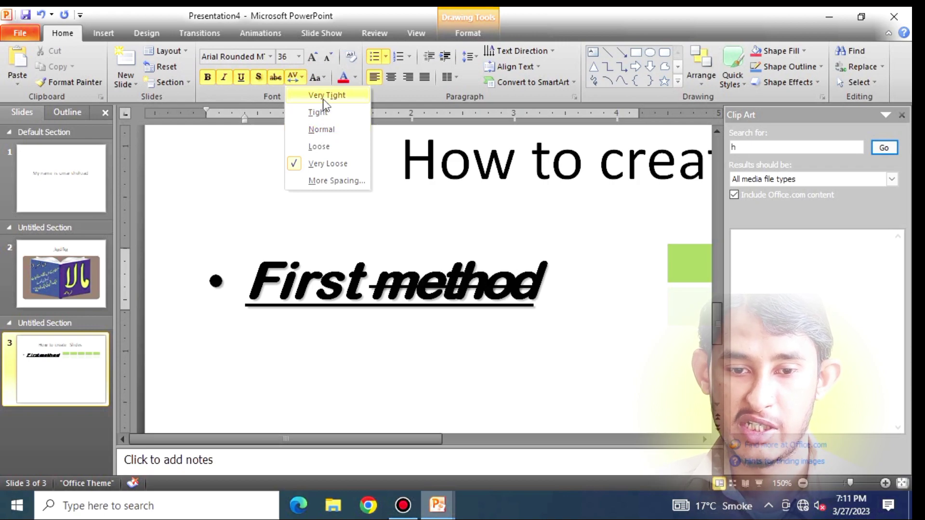
click(323, 116)
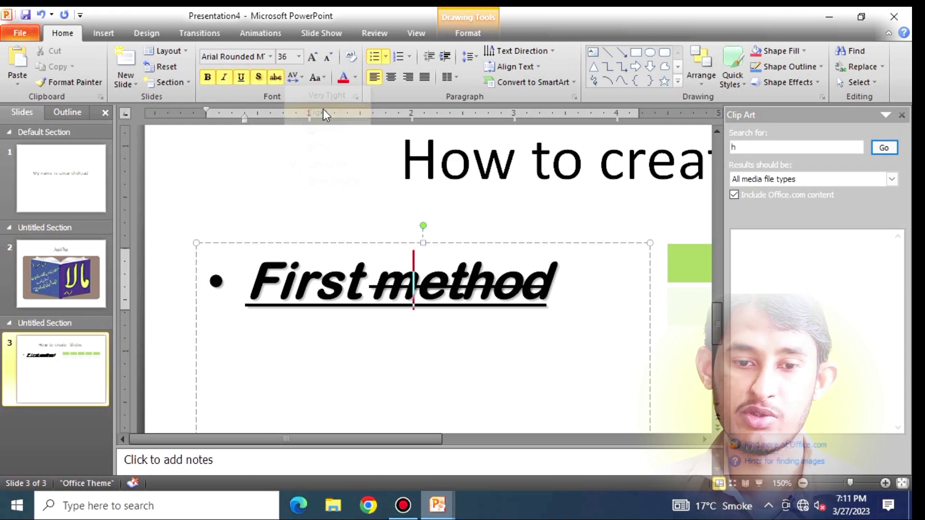
click(574, 338)
- Enlarge the letter 'h' in 'method' two font-size steps
mouse_move(557, 284)
mouse_down()
mouse_move(445, 276)
mouse_move(460, 281)
mouse_up()
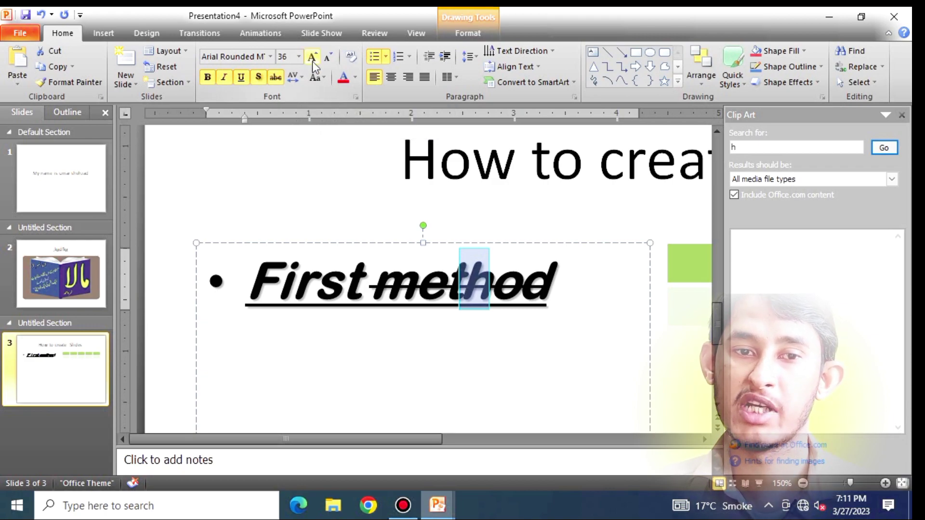
click(312, 57)
click(312, 58)
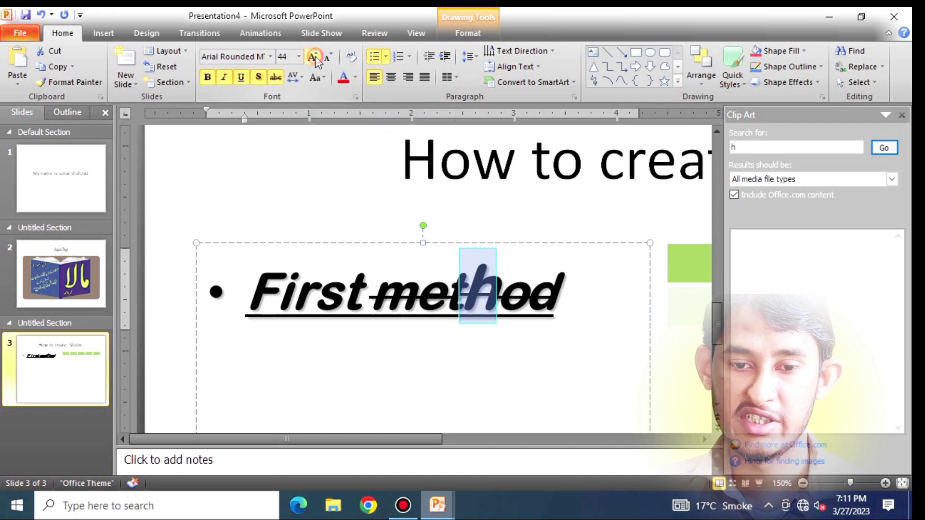
click(313, 57)
click(312, 58)
click(312, 57)
click(413, 310)
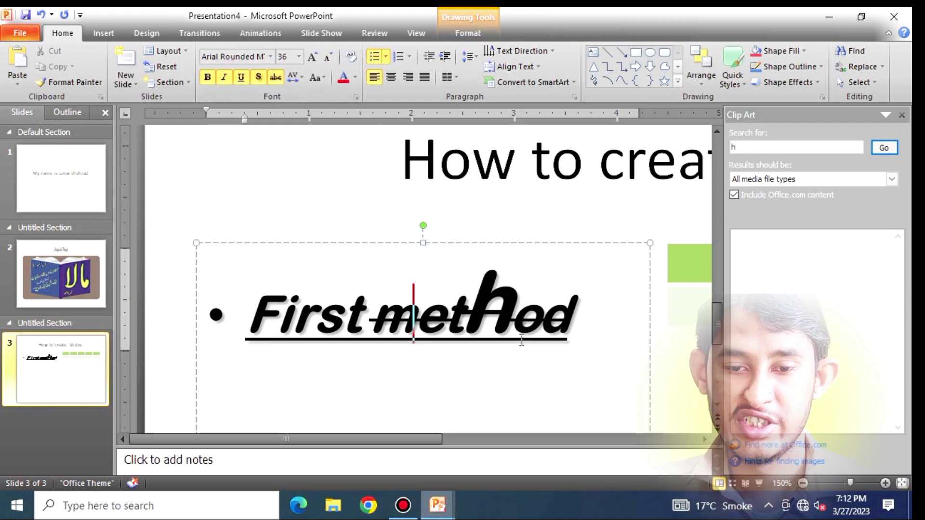
- Shrink the letter 'o' in 'method' down to 18 pt
drag(539, 316, 509, 316)
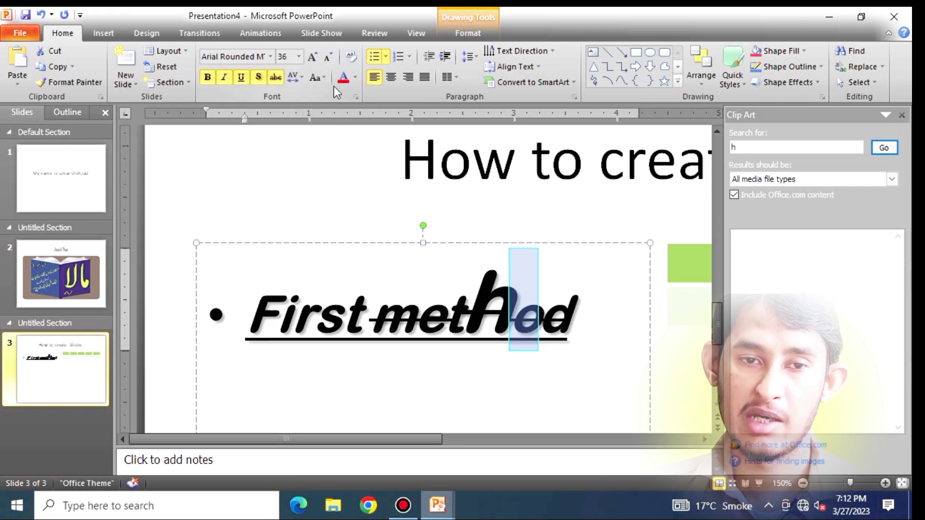
click(333, 56)
click(334, 56)
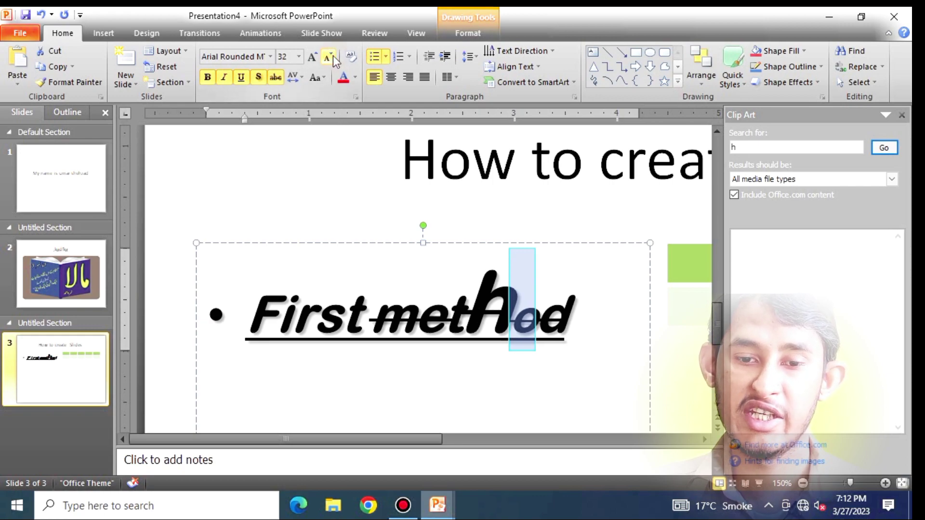
click(333, 56)
click(333, 55)
click(333, 55)
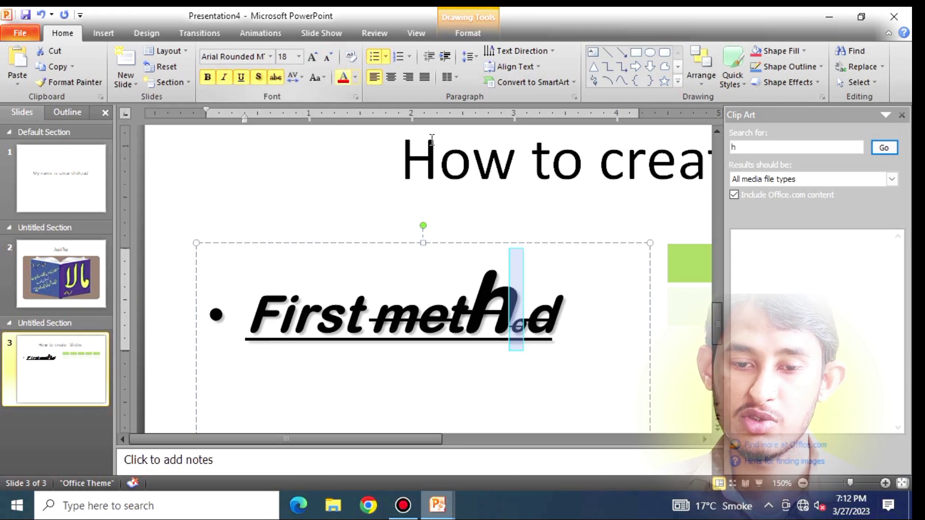
click(577, 326)
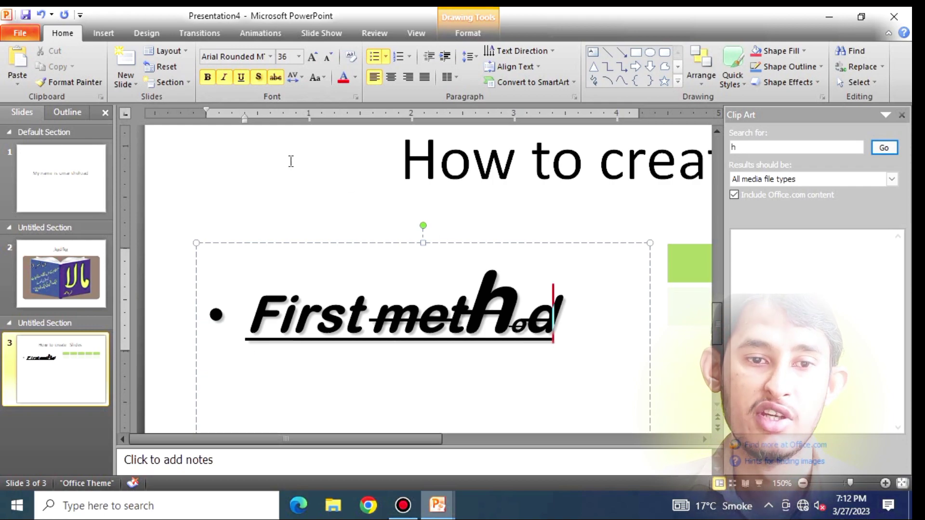
- Change the 'First method' line to UPPERCASE
click(322, 77)
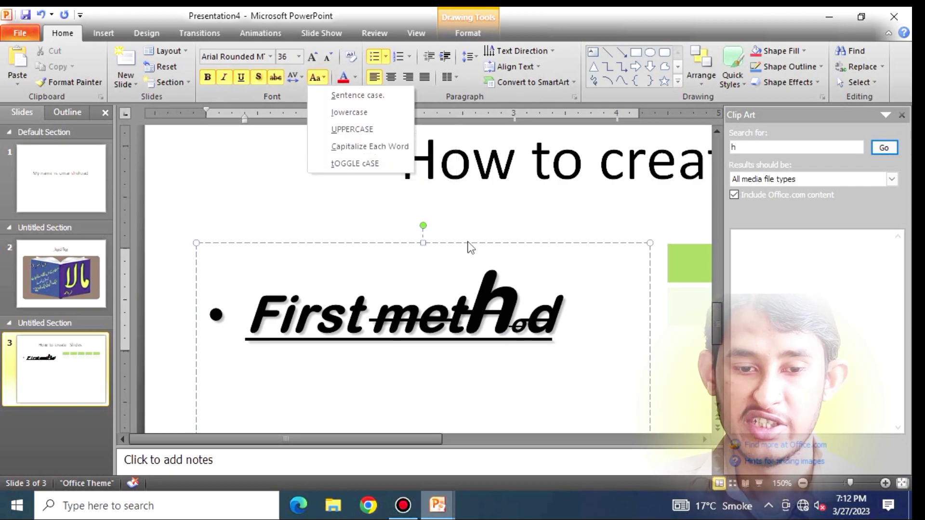
click(578, 310)
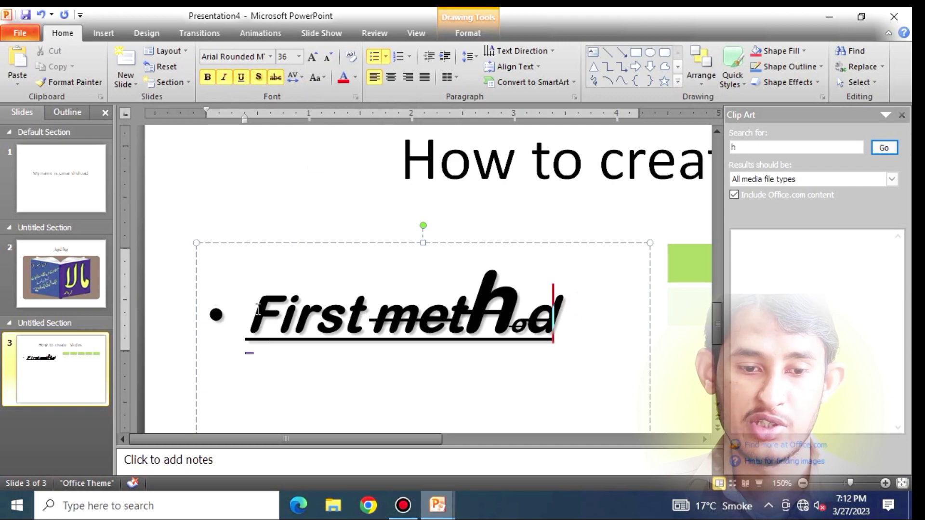
drag(258, 310, 565, 313)
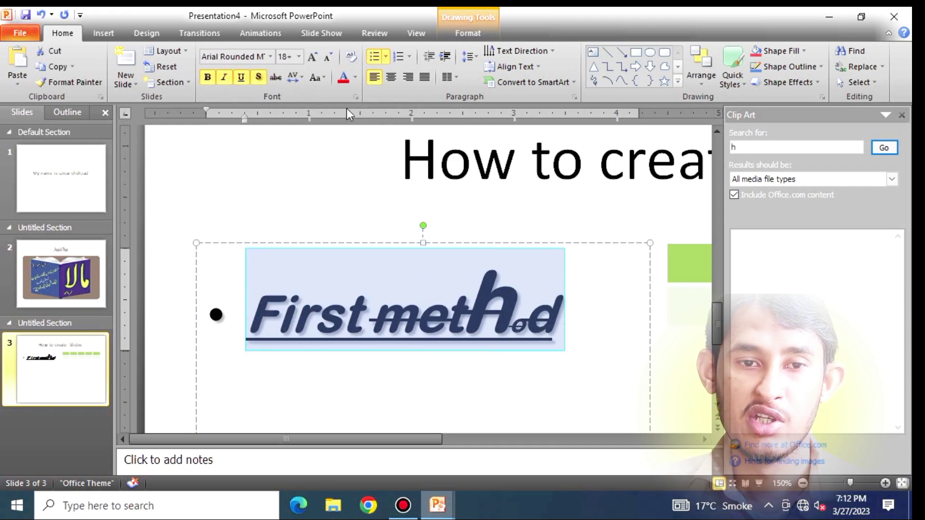
click(316, 78)
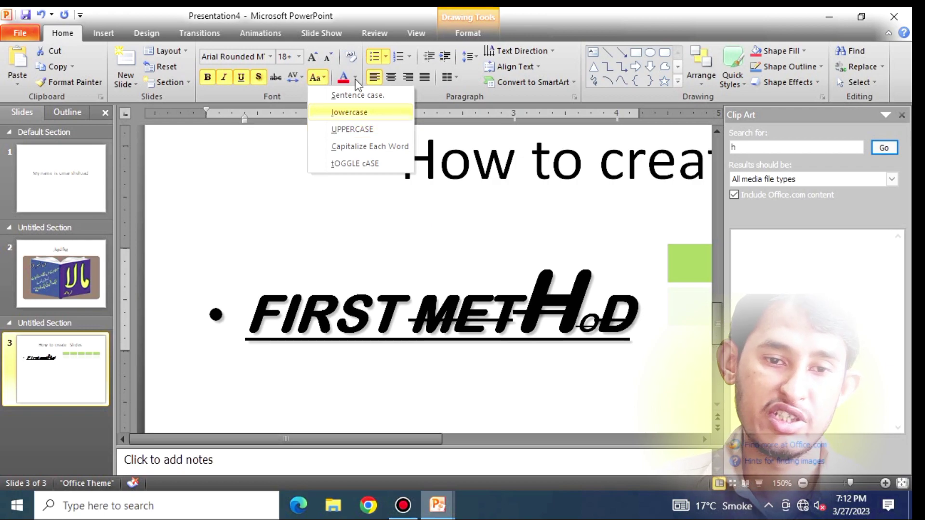
click(357, 130)
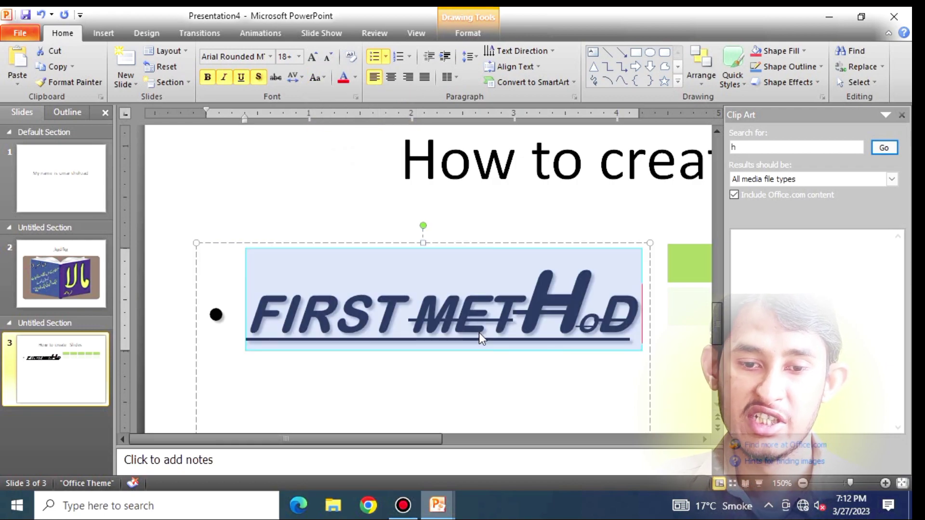
click(482, 312)
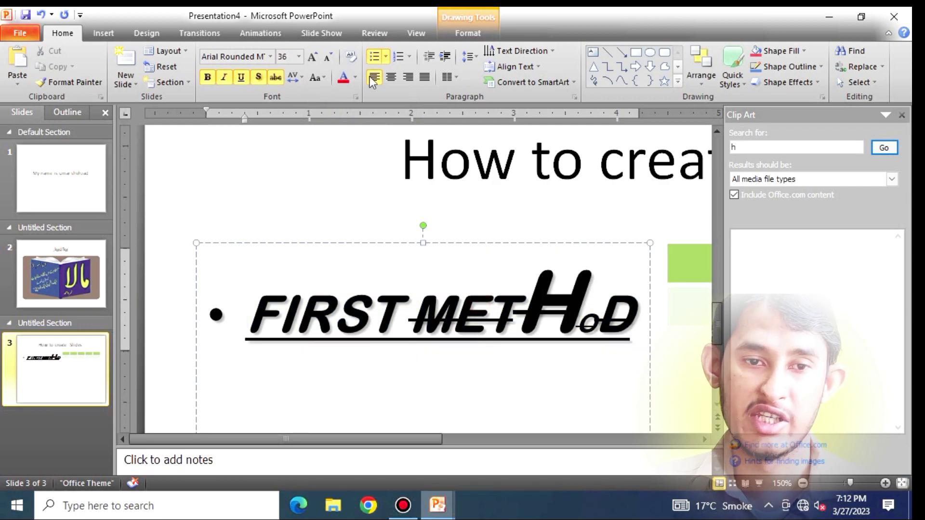
- Switch the whole line to lowercase
click(316, 79)
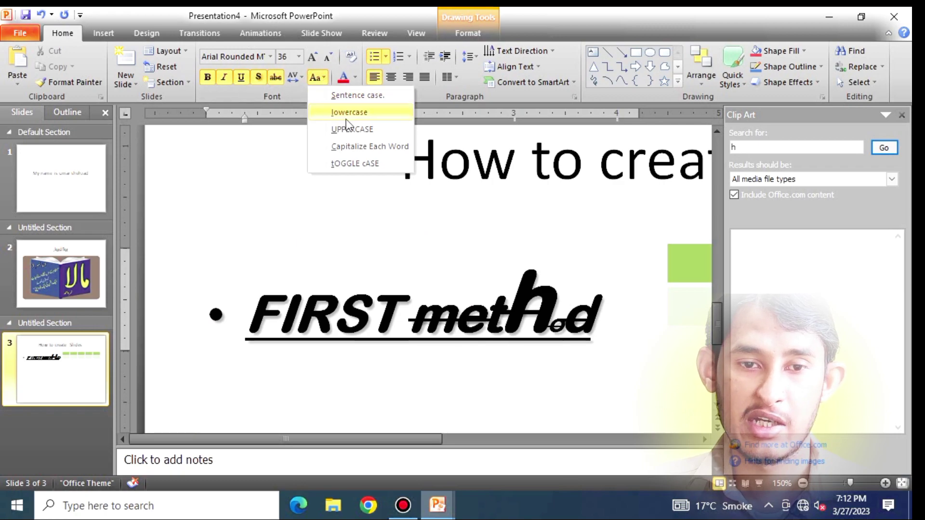
click(348, 119)
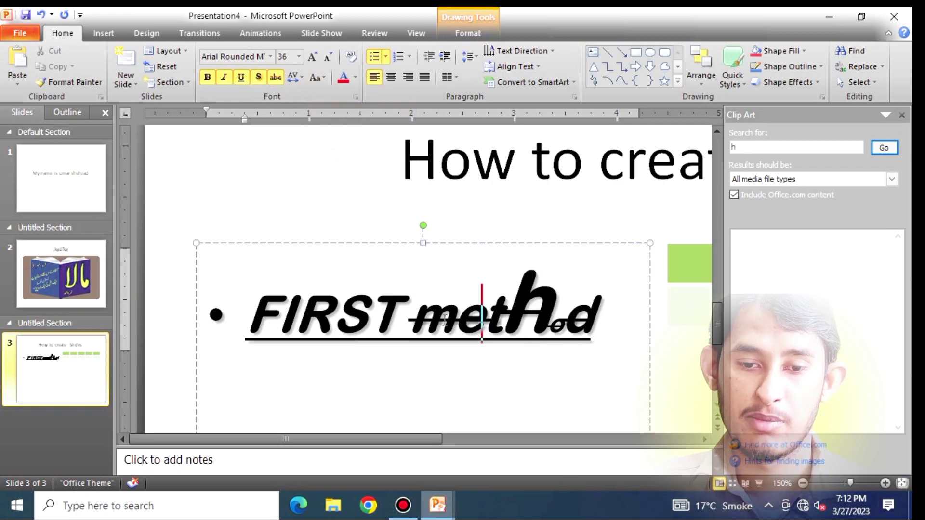
drag(608, 314, 319, 318)
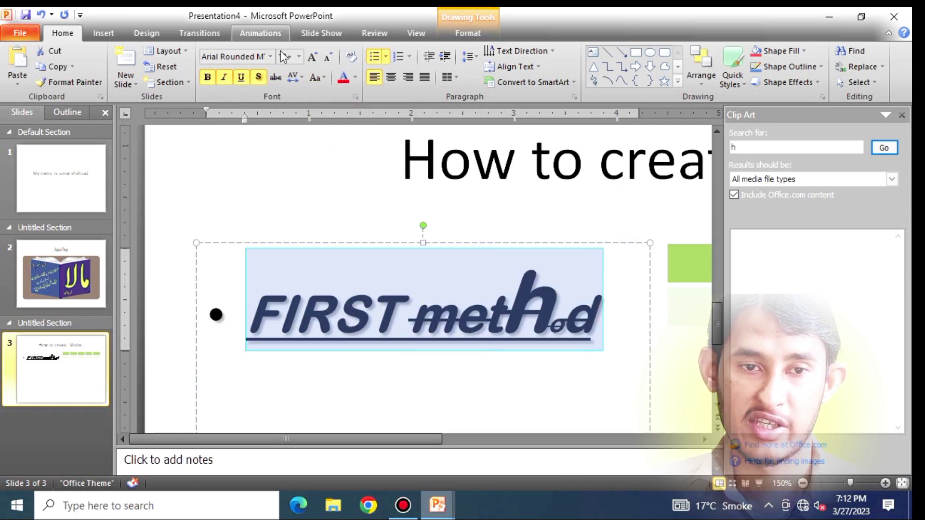
click(320, 79)
click(336, 113)
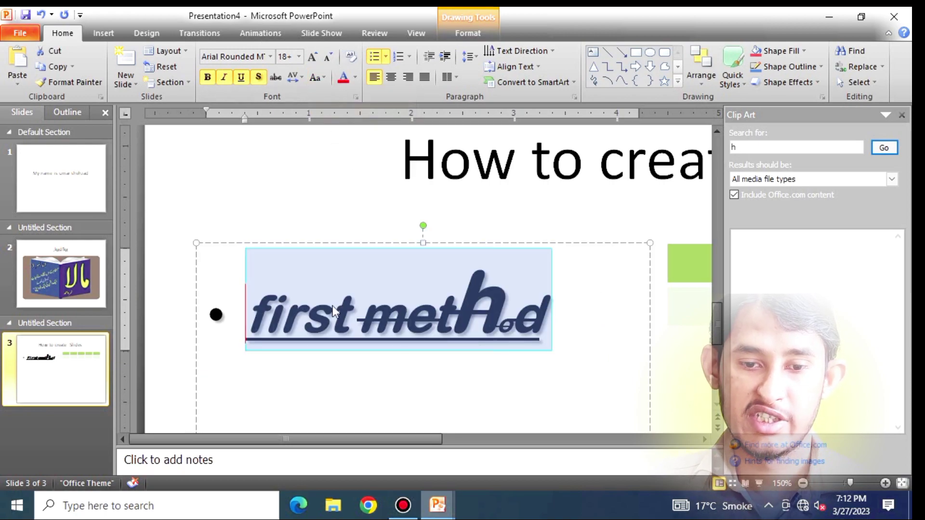
click(402, 318)
- Apply Capitalize Each Word so the line reads 'First Method'
drag(559, 318, 301, 325)
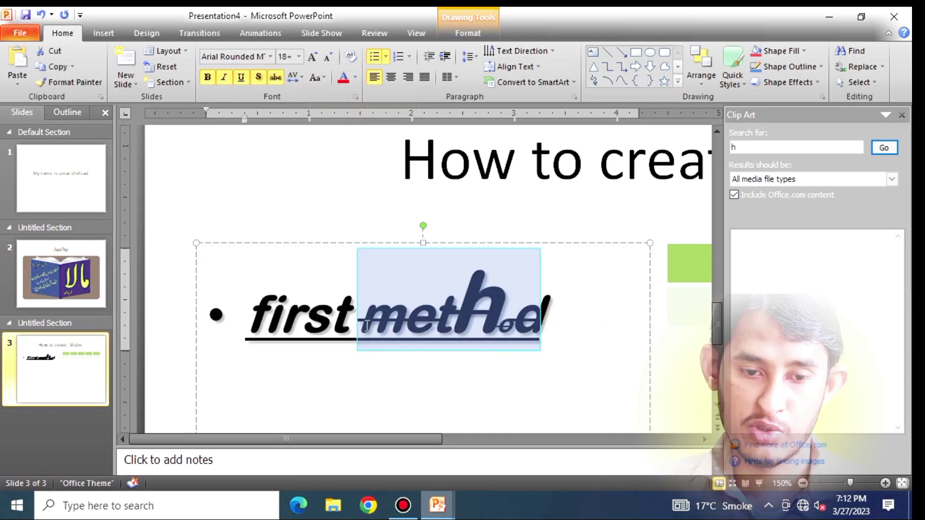
click(321, 77)
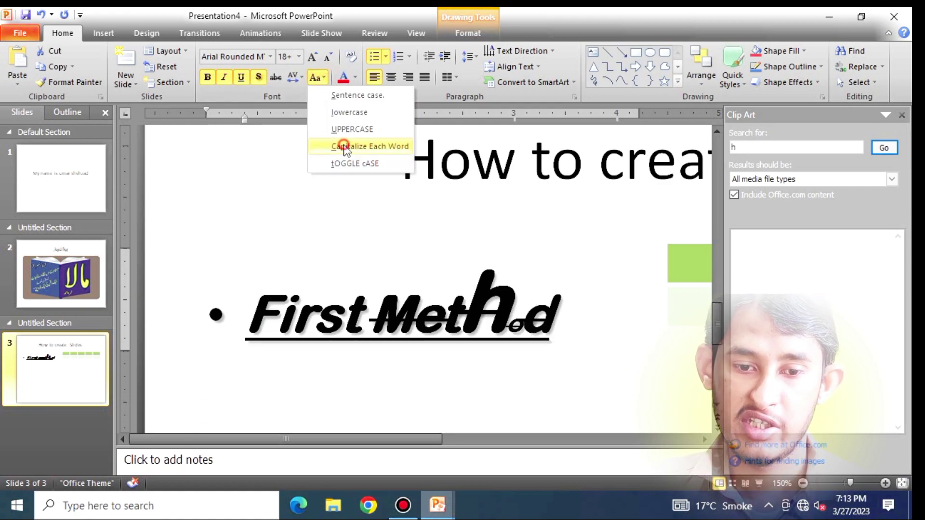
click(343, 146)
click(268, 323)
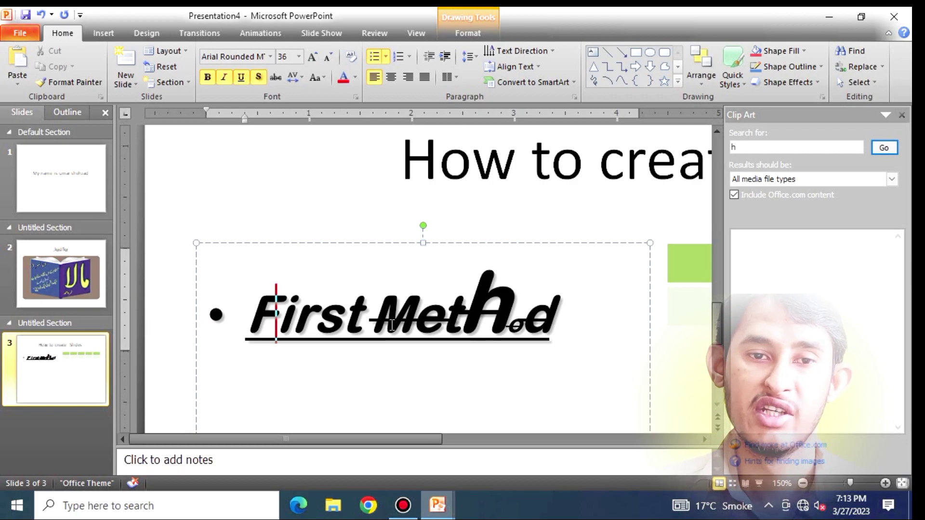
- Clear all formatting from the words 'First' and 'Method'
click(356, 59)
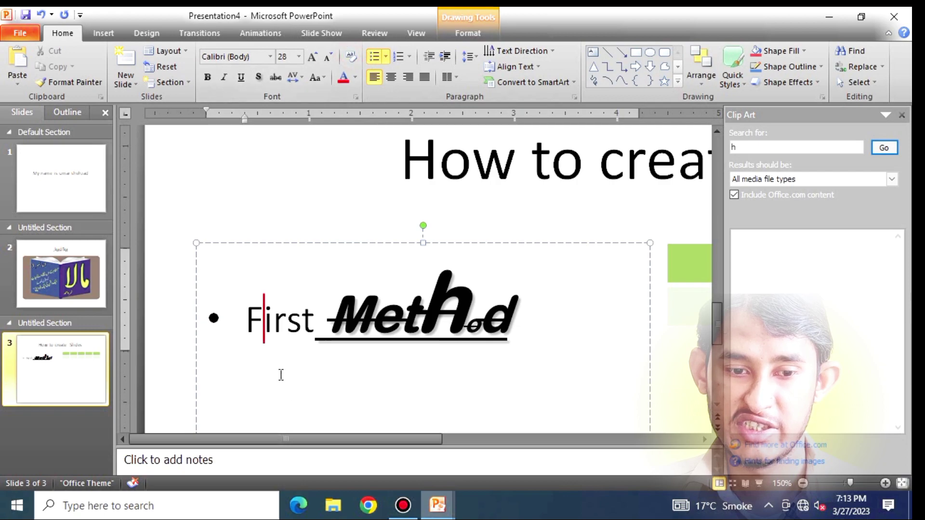
click(409, 327)
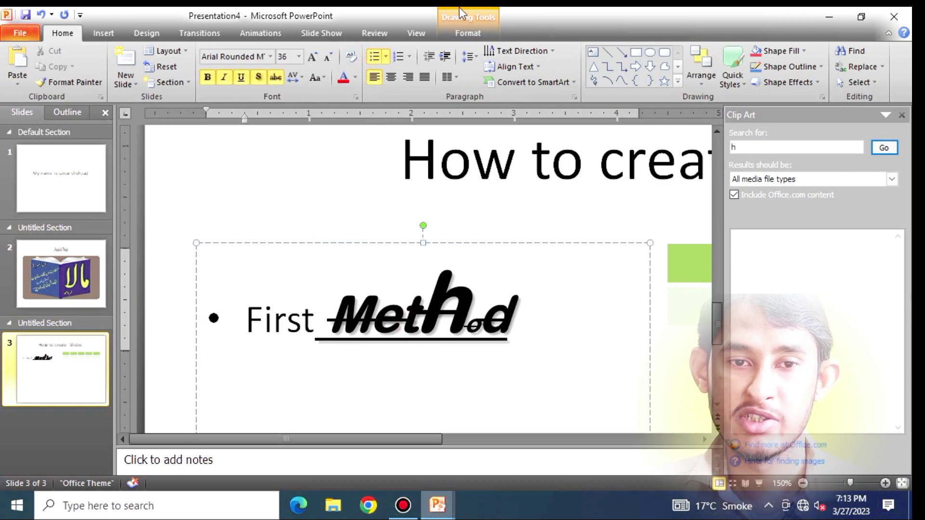
click(345, 57)
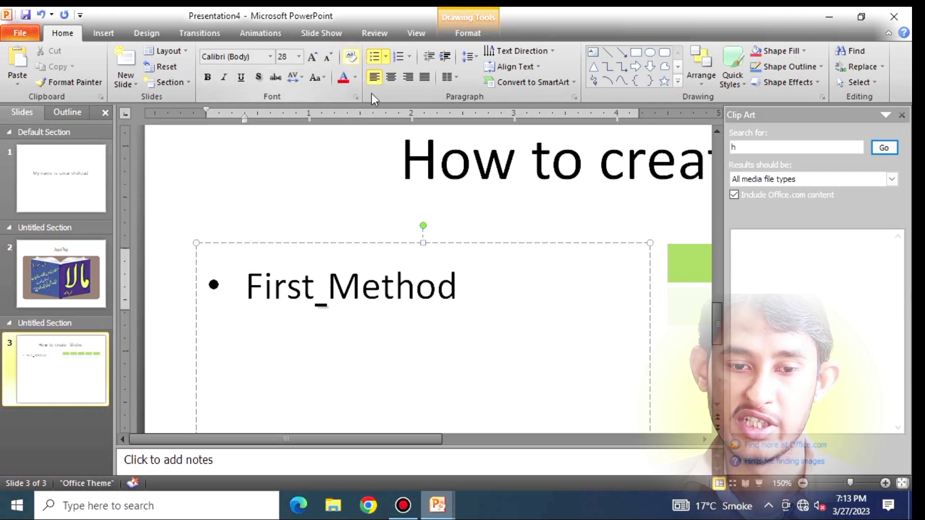
click(540, 294)
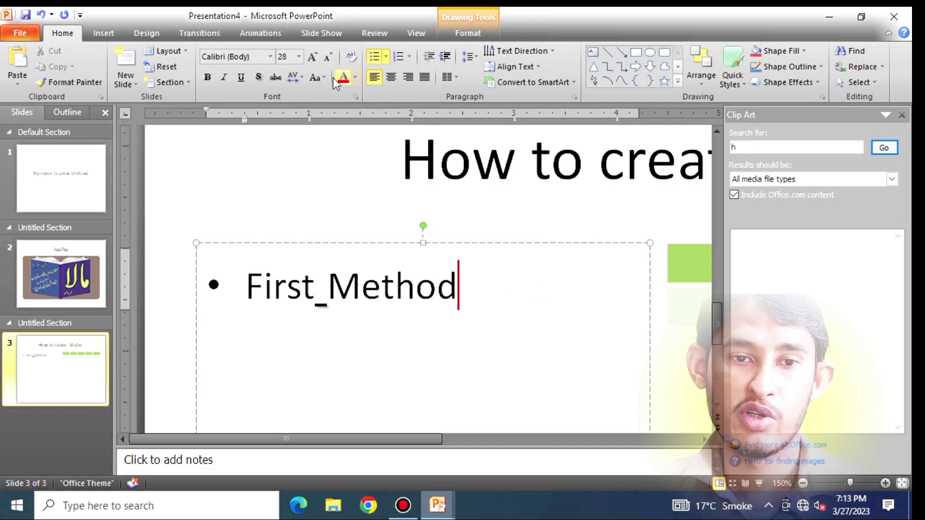
- Colour the word 'Method' red
drag(471, 284, 330, 285)
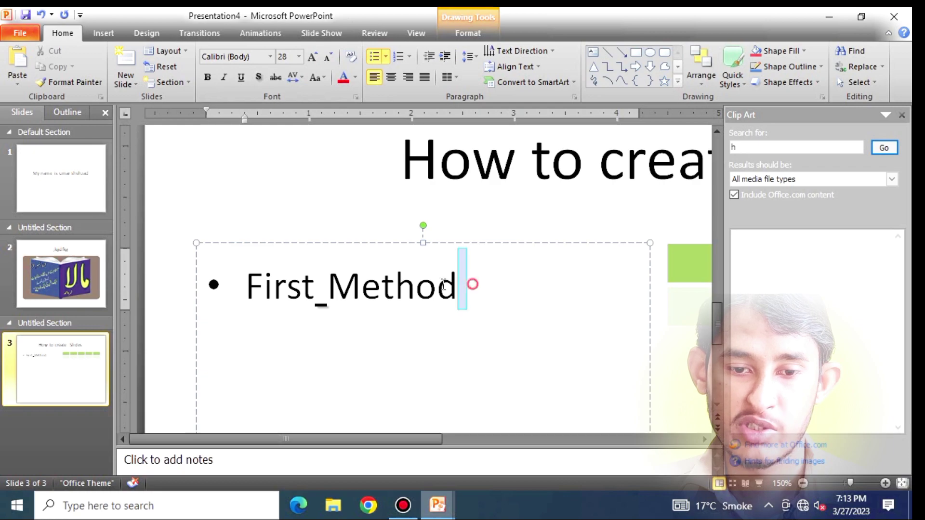
click(354, 79)
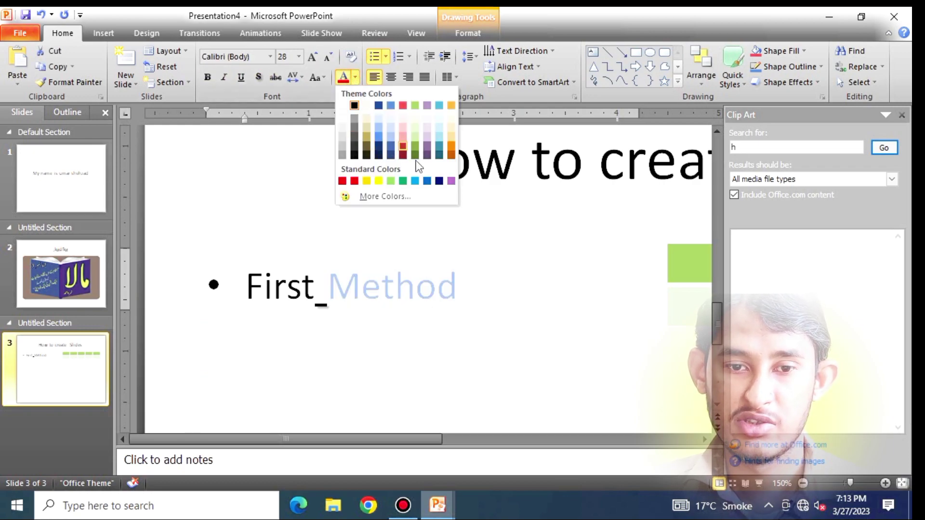
click(357, 180)
click(474, 272)
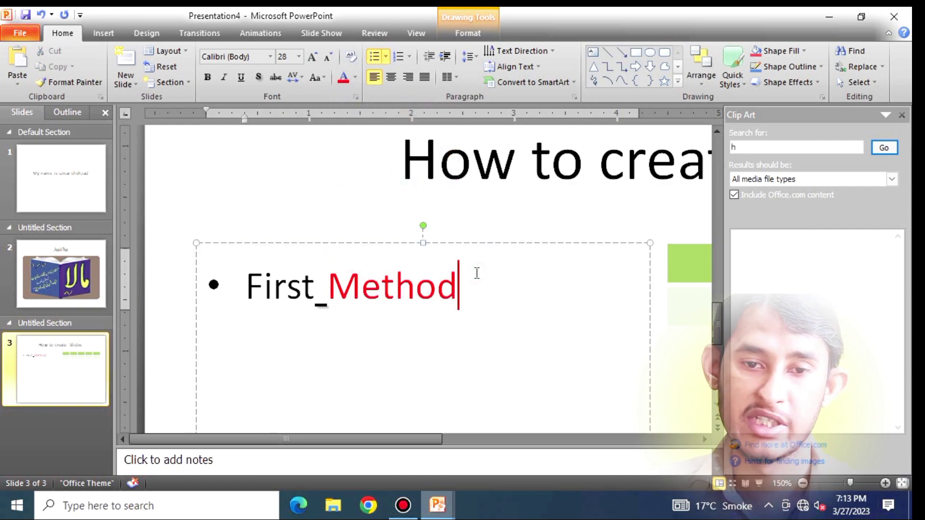
ctrl+scroll(476, 280, up, 3)
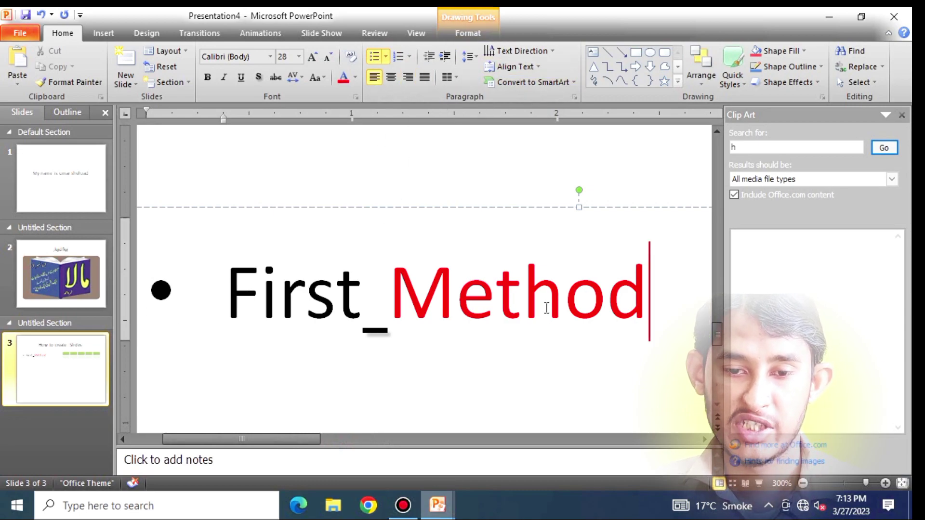
scroll(545, 298, down, 1)
ctrl+scroll(545, 299, down, 3)
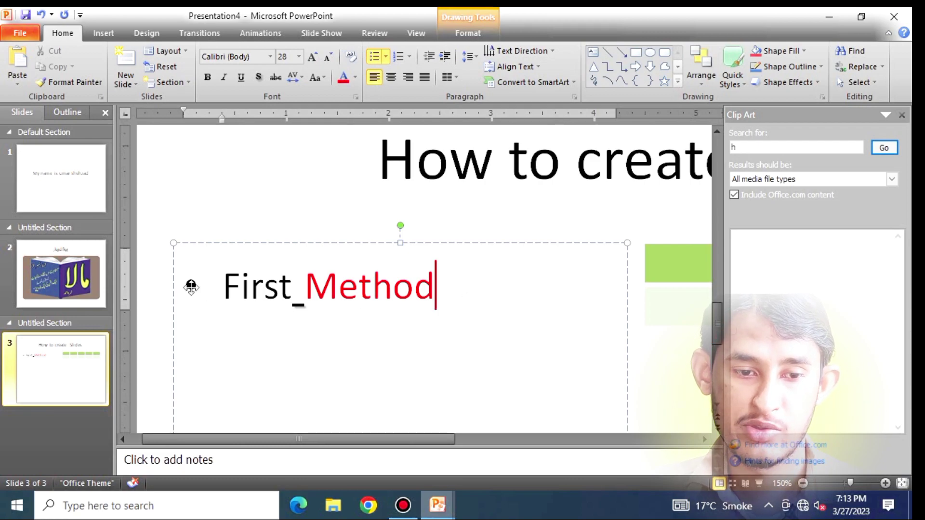
click(201, 288)
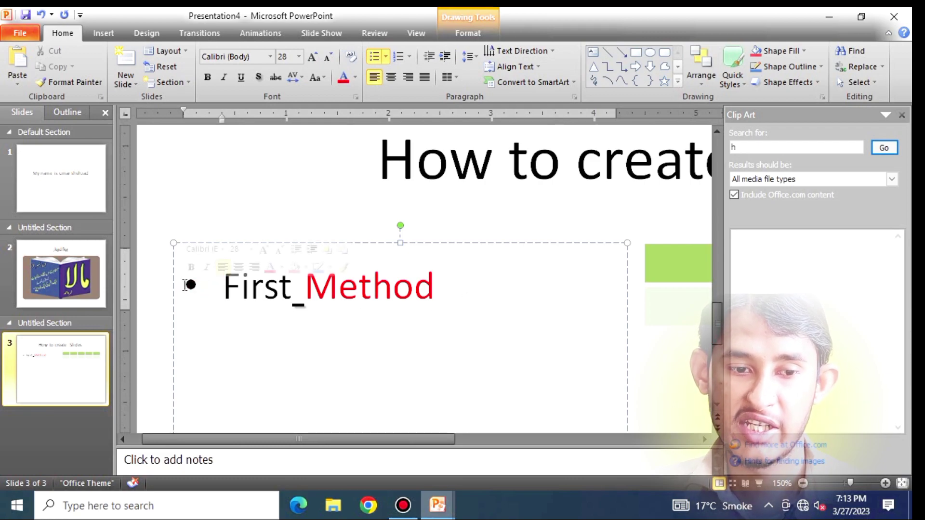
- Apply the four-diamond bullet style to the First_Method line
click(389, 57)
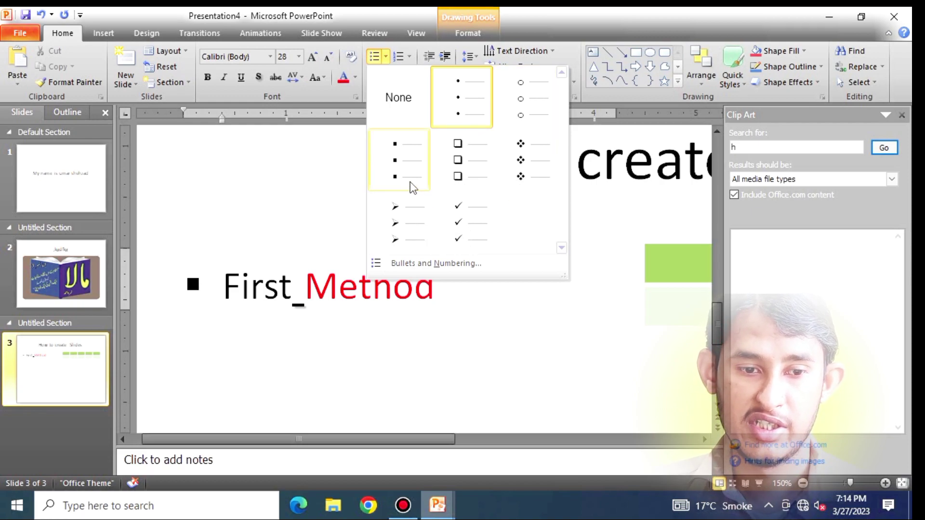
click(526, 169)
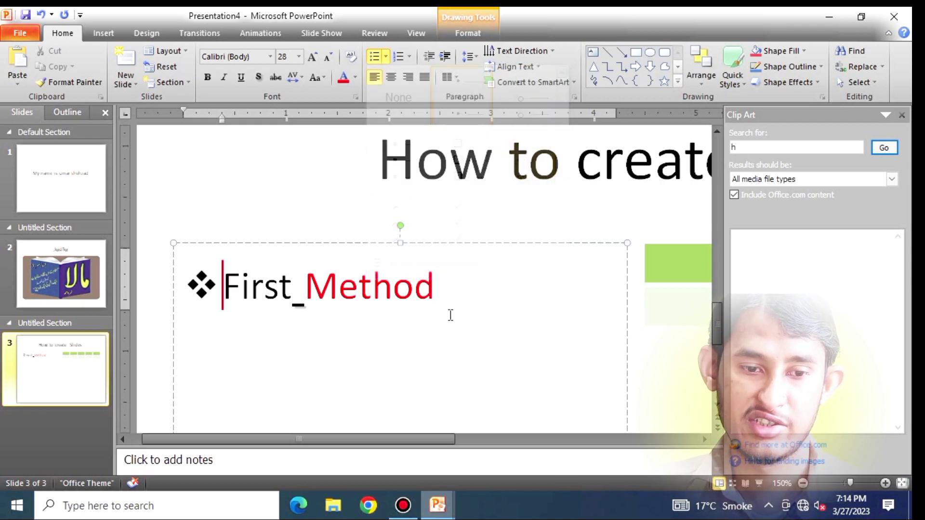
click(471, 306)
- Add two bullet lines below it: 'Jfldl:jf' and 'kl g;dkf'
key(Return)
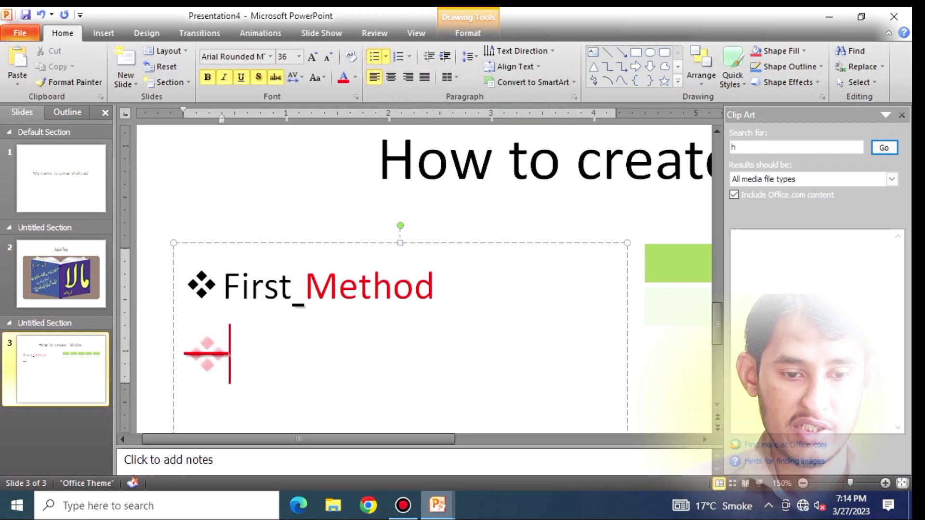
text(Jfldl:jf)
key(Return)
text(kl g;dkf)
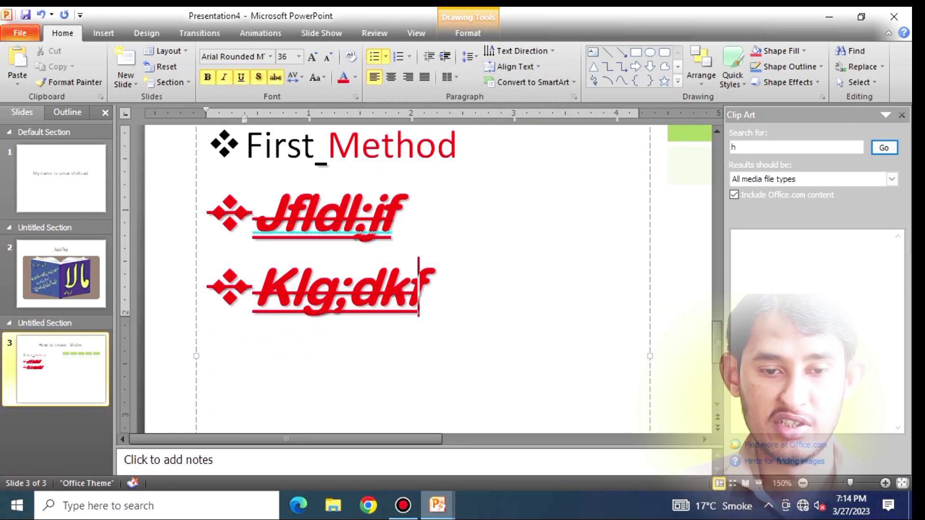
- Remove the strikethrough from the two new bullet lines
scroll(522, 265, up, 1)
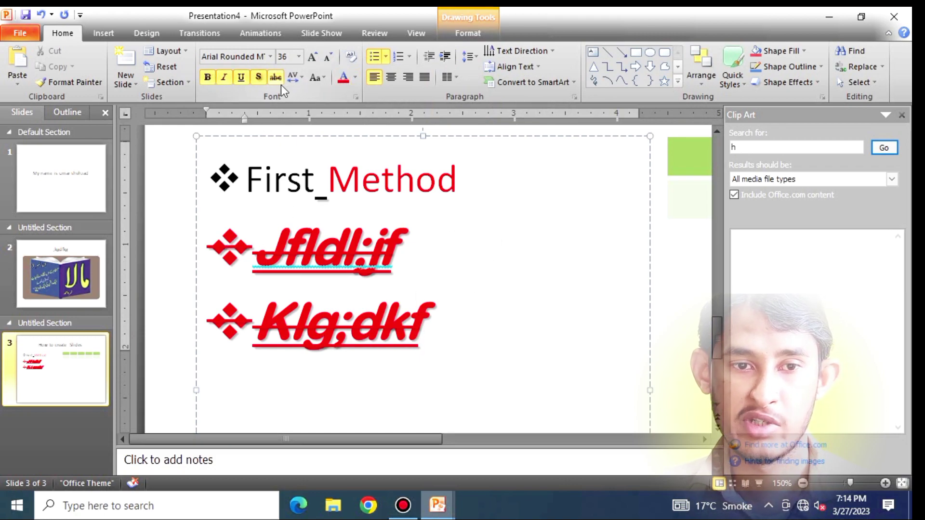
drag(452, 332, 197, 340)
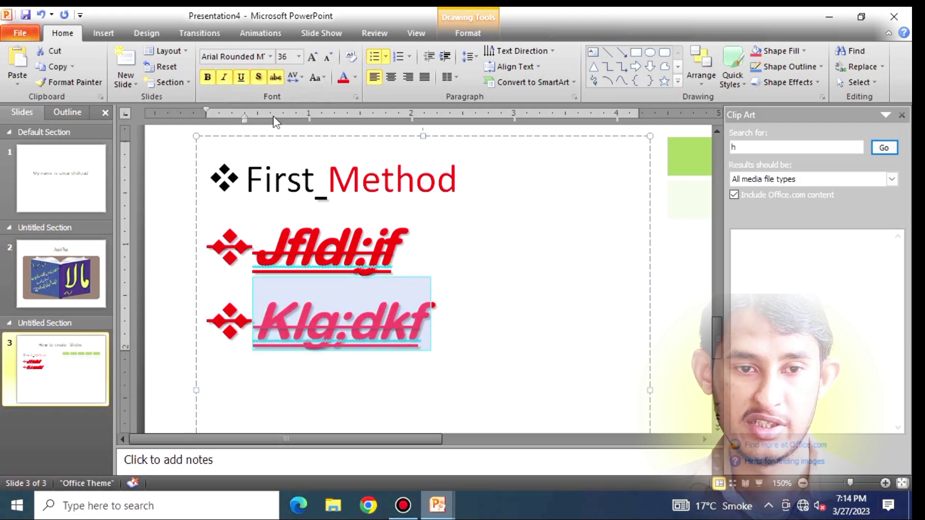
click(277, 76)
triple_click(378, 237)
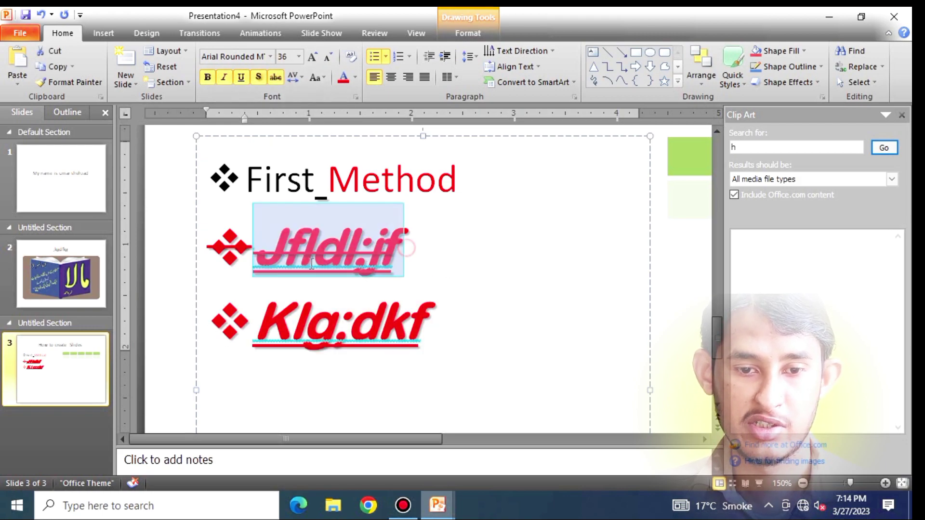
click(278, 80)
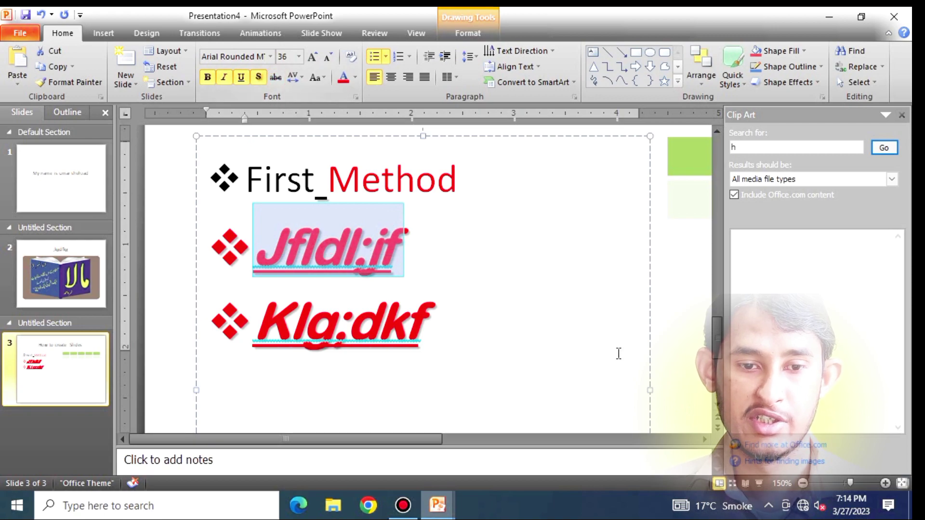
click(616, 350)
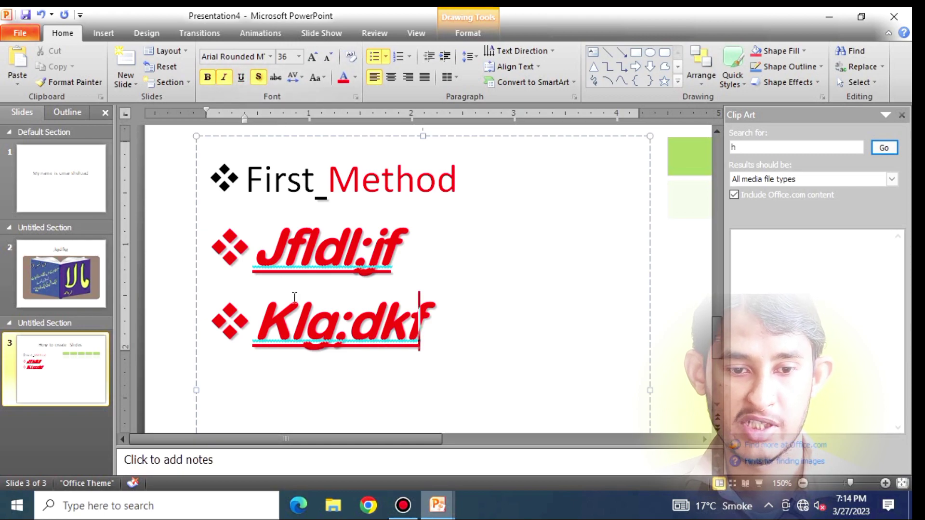
drag(427, 355, 253, 352)
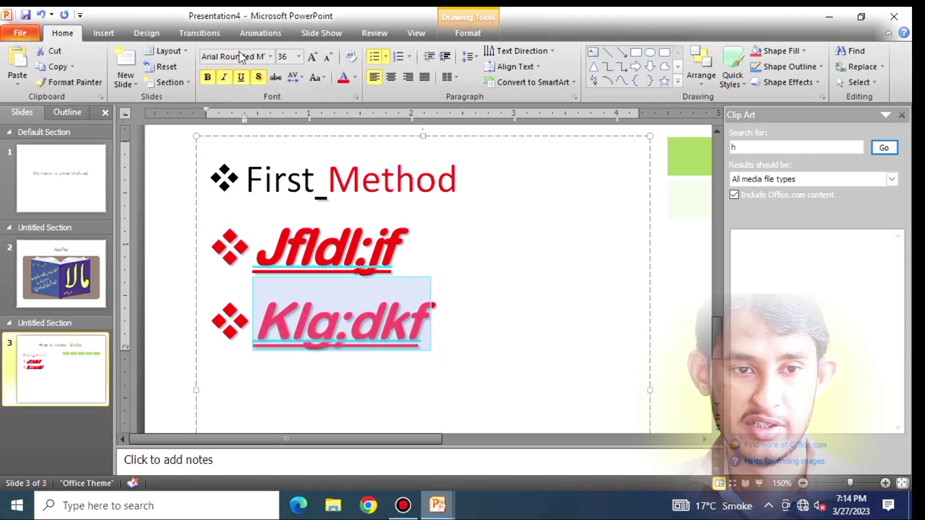
click(239, 77)
drag(418, 233, 254, 246)
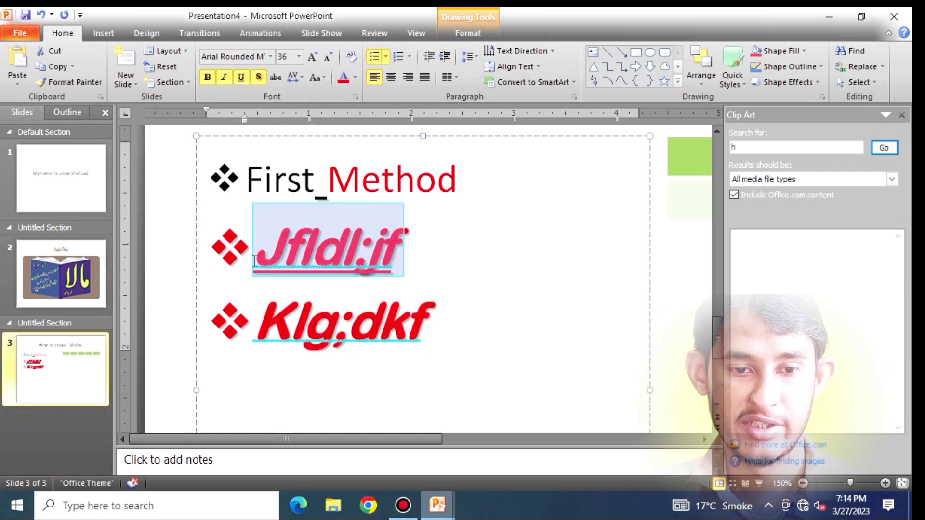
click(242, 77)
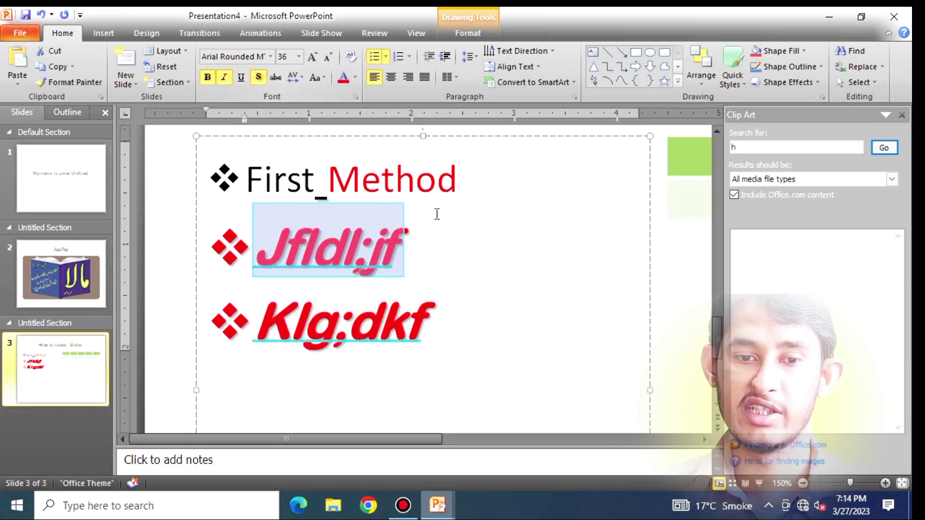
click(436, 213)
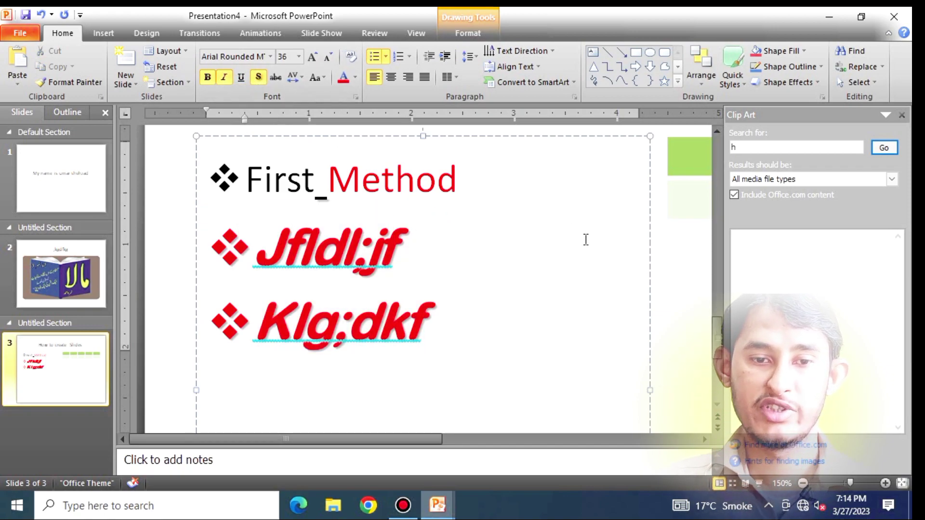
drag(407, 241, 274, 217)
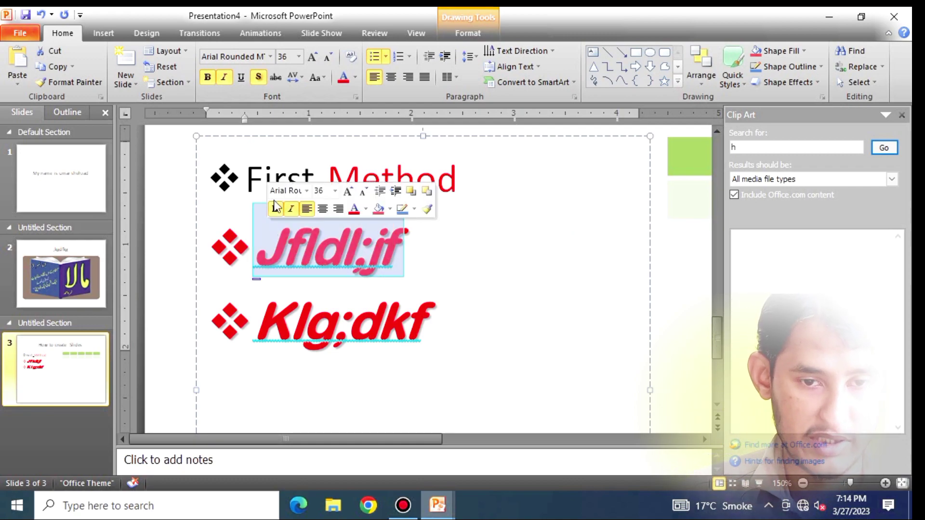
text(my nam)
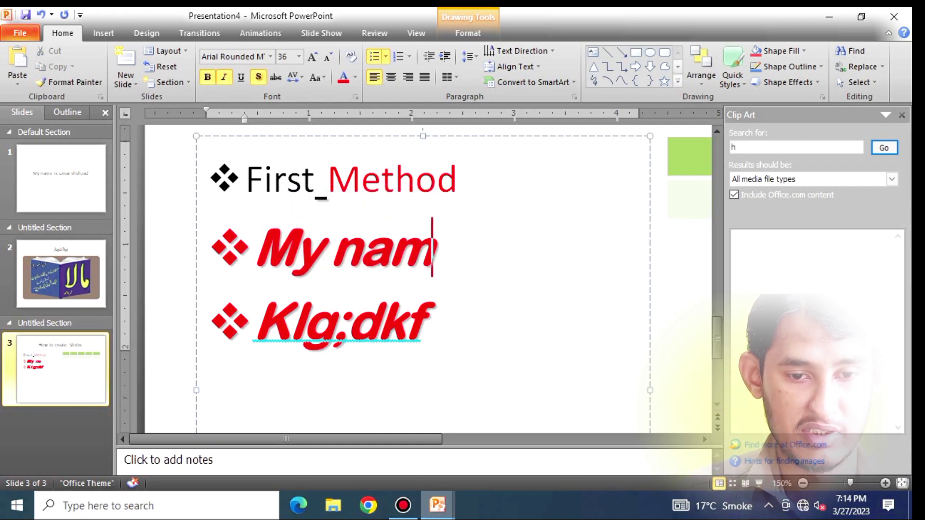
text(e is um)
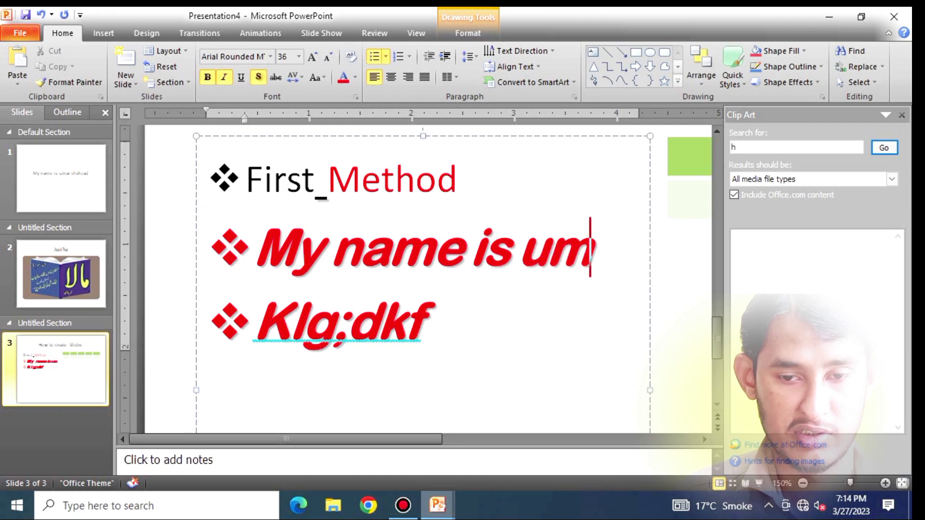
text(ar)
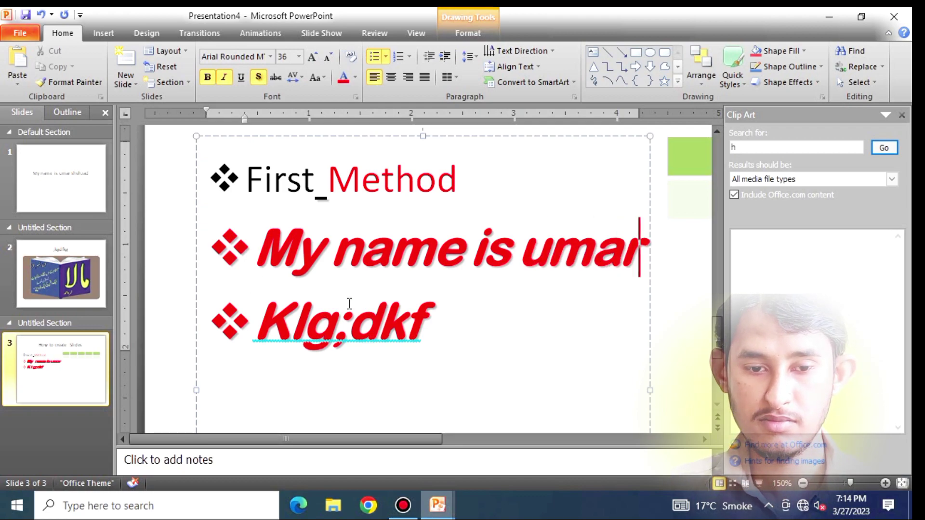
click(472, 340)
key(BackSpace)
key(BackSpace)
key(BackSpace)
key(BackSpace)
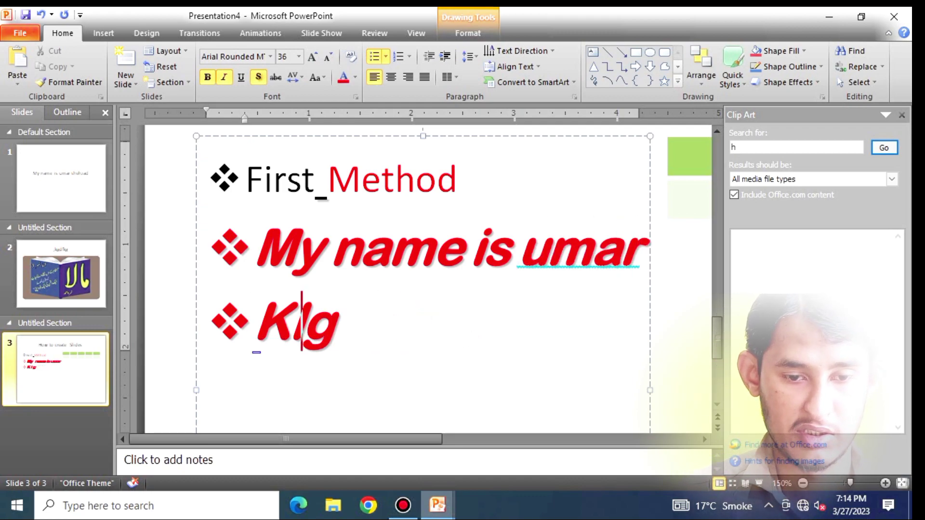
key(BackSpace)
key(BackSpace)
key(BackSpace)
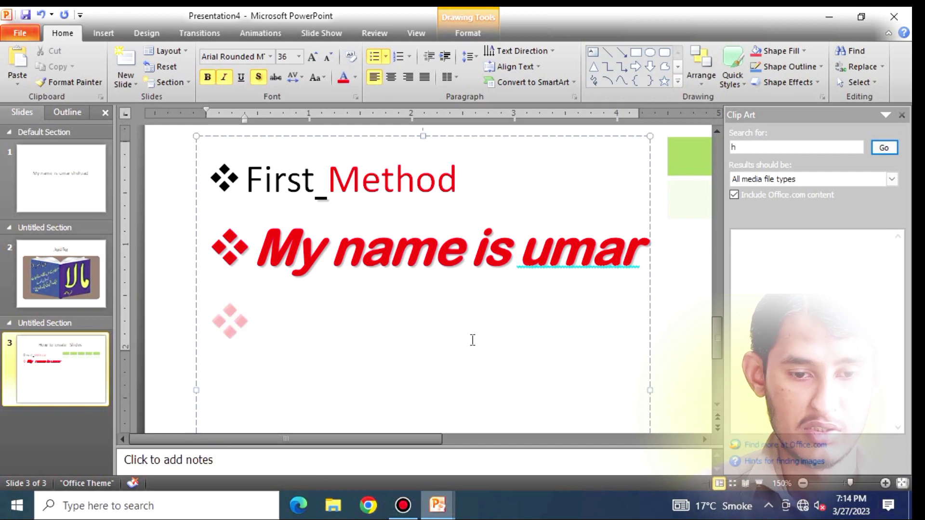
text(Iam)
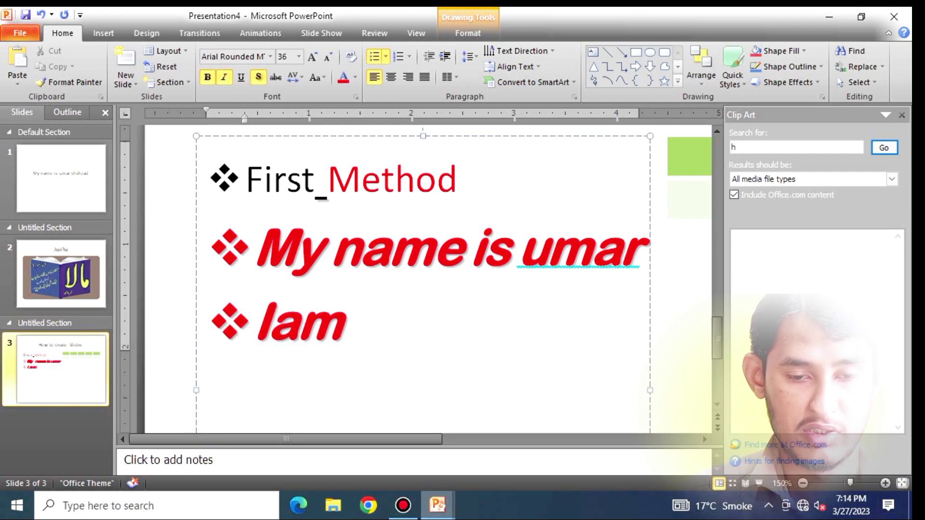
text( a you)
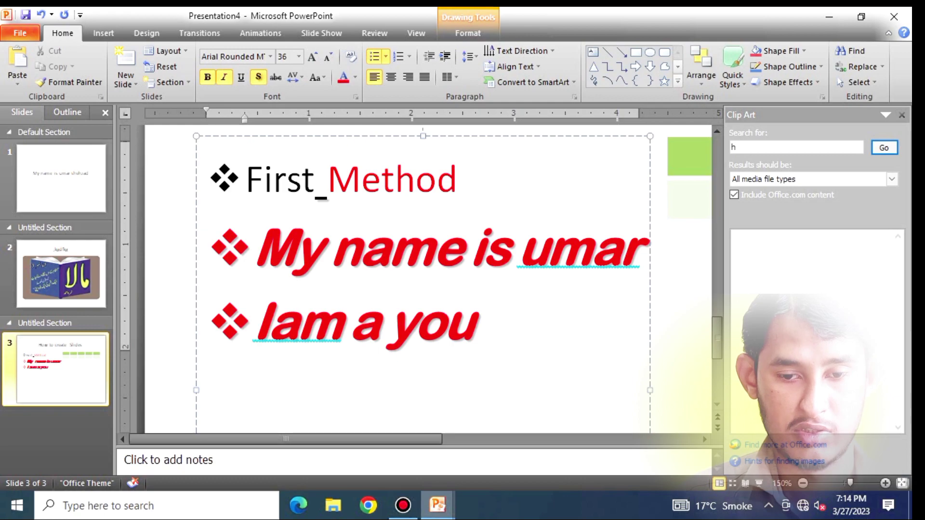
text(tuber)
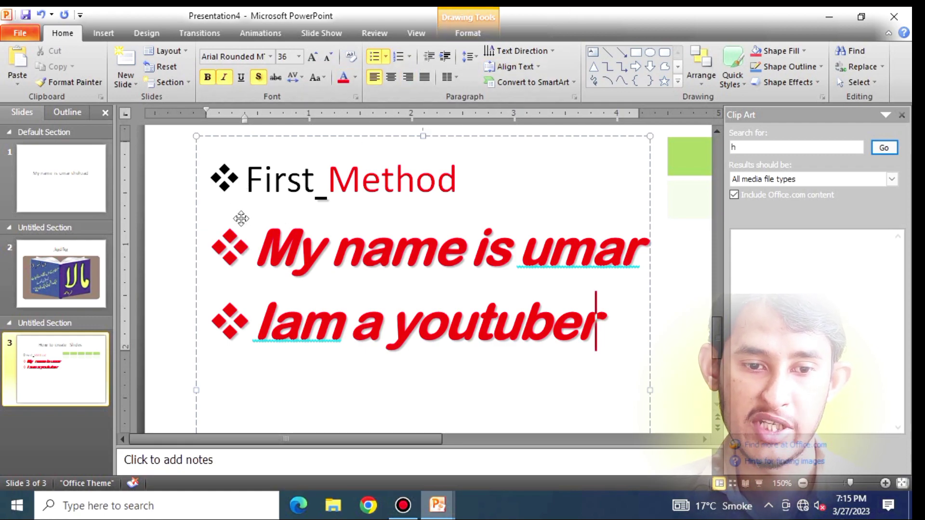
mouse_move(609, 334)
mouse_down()
mouse_move(275, 210)
mouse_move(248, 174)
mouse_up()
- Number the list with lowercase Roman numerals i., ii., iii. after trying 1. 2. 3
click(408, 57)
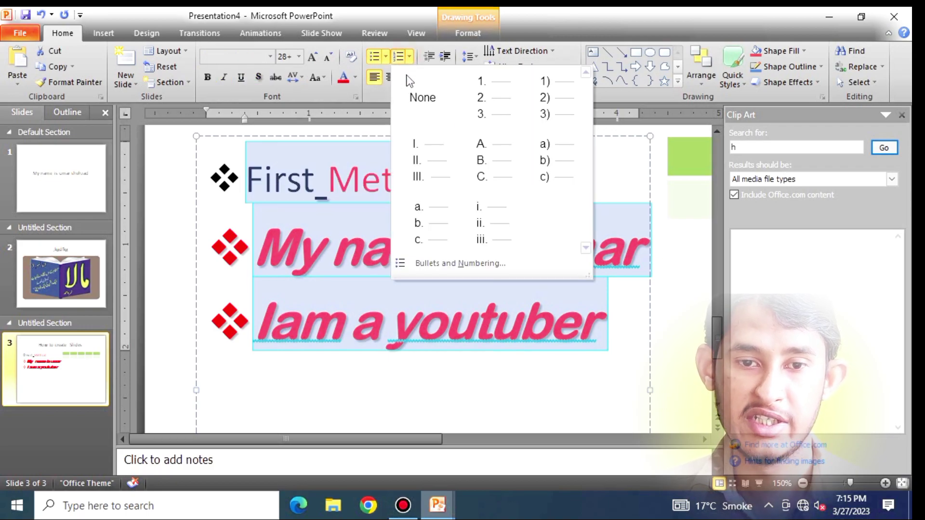
click(482, 104)
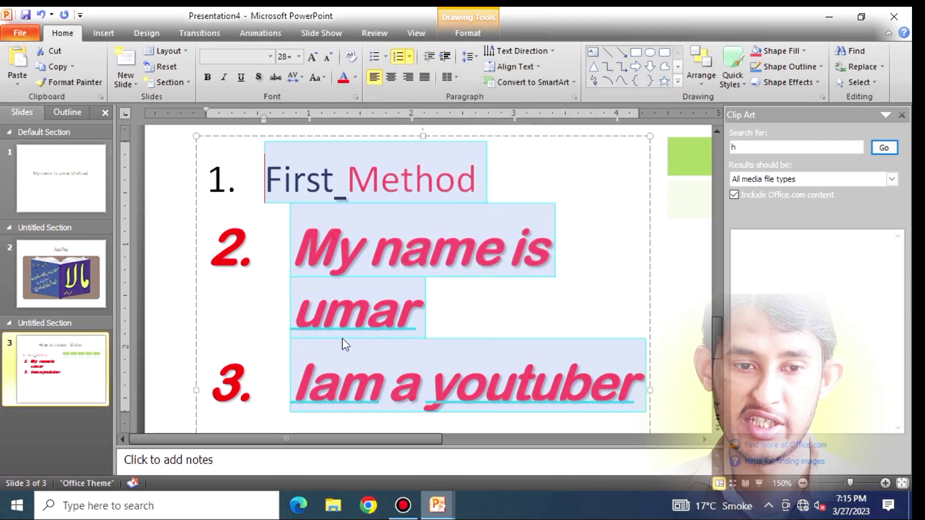
click(388, 57)
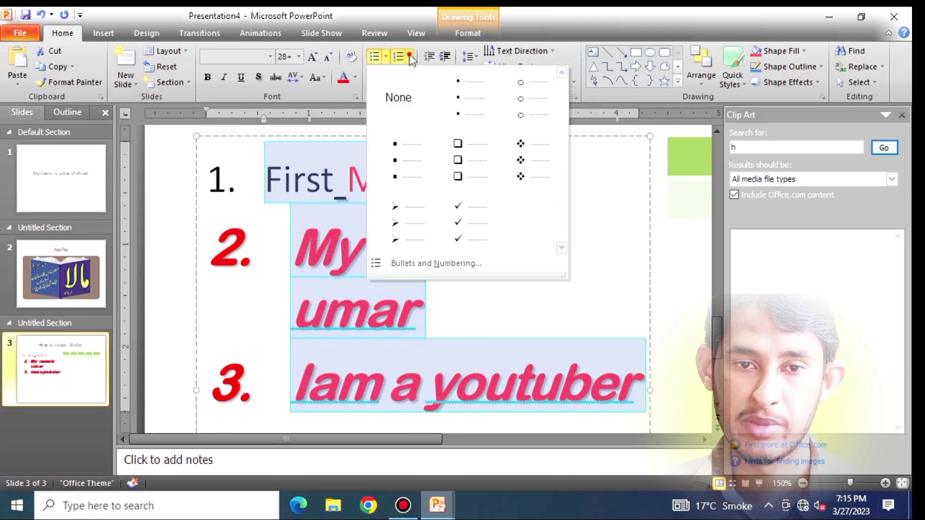
click(409, 55)
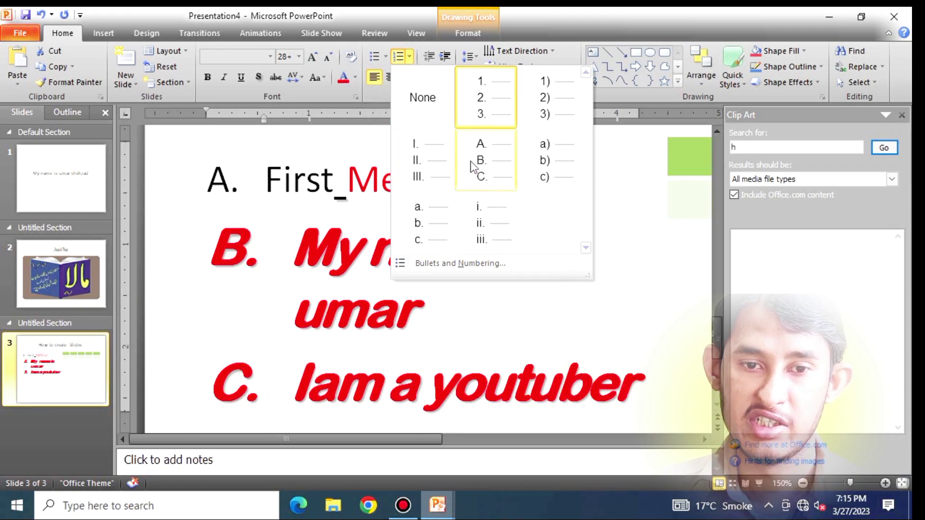
click(479, 223)
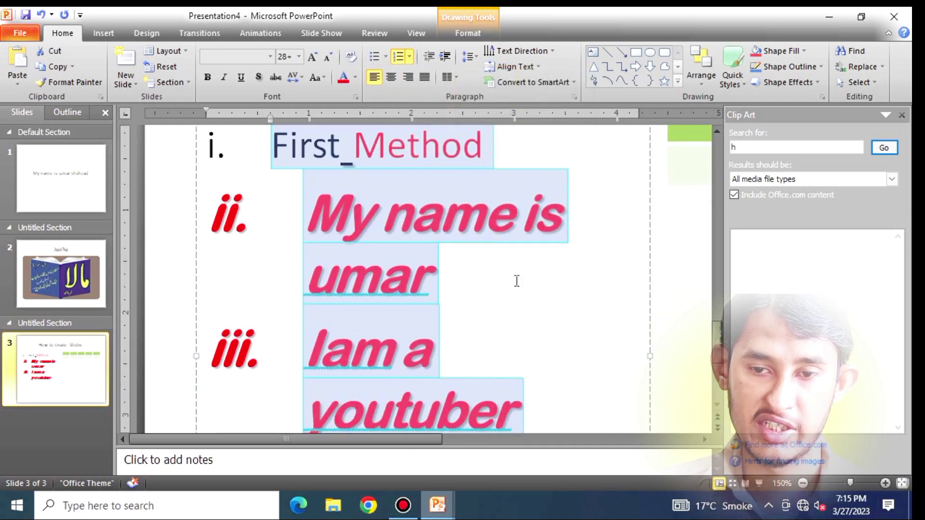
scroll(547, 249, down, 5)
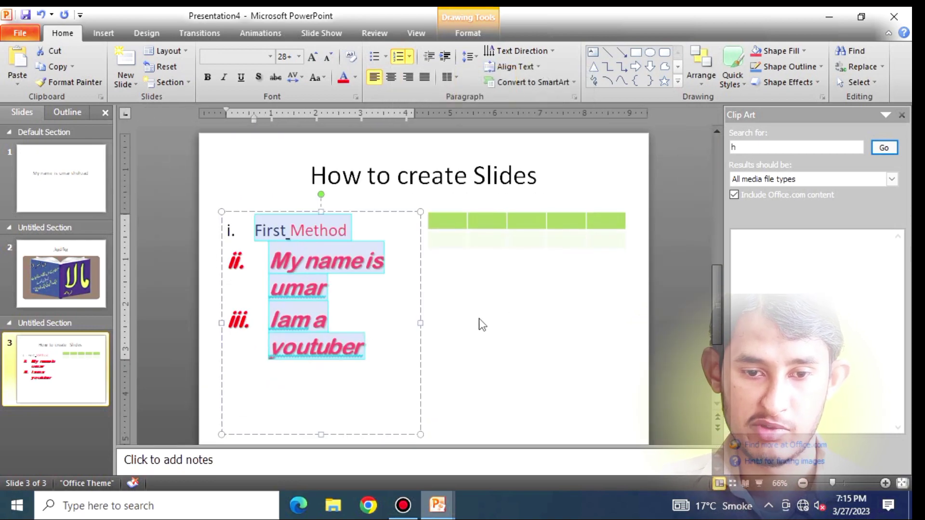
- Widen the numbered text box and delete the green table and empty right placeholder
click(405, 271)
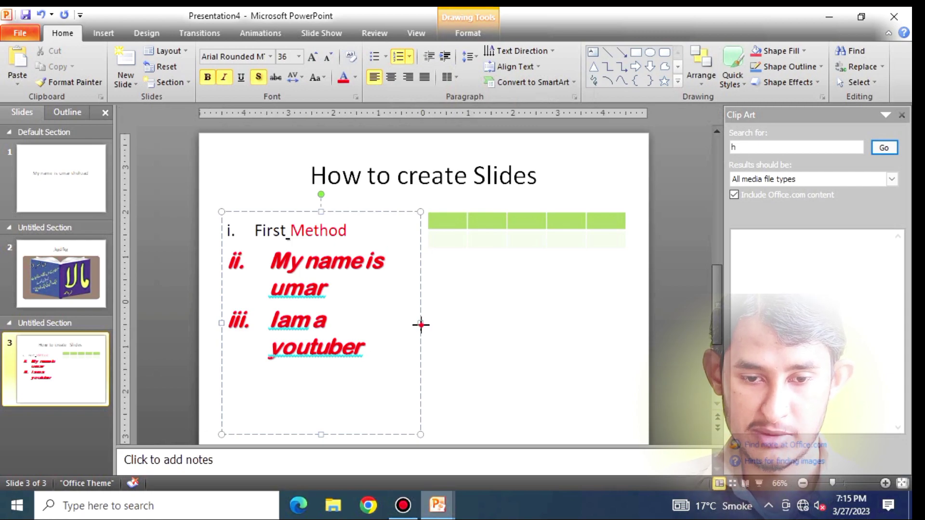
drag(421, 323, 518, 323)
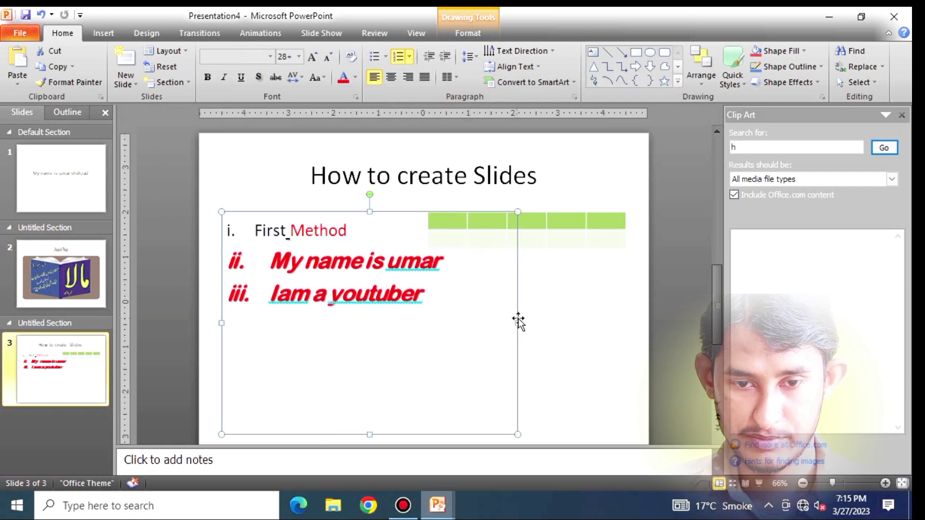
click(559, 232)
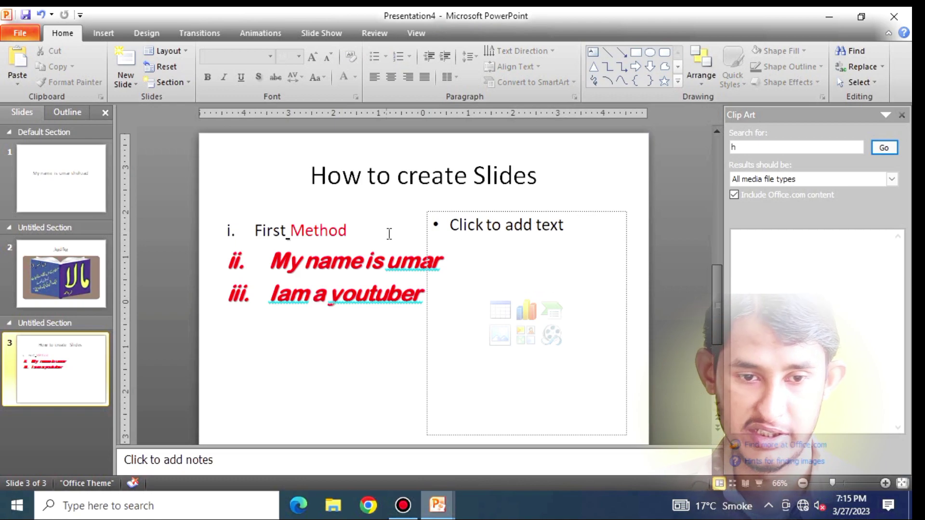
click(526, 210)
key(Delete)
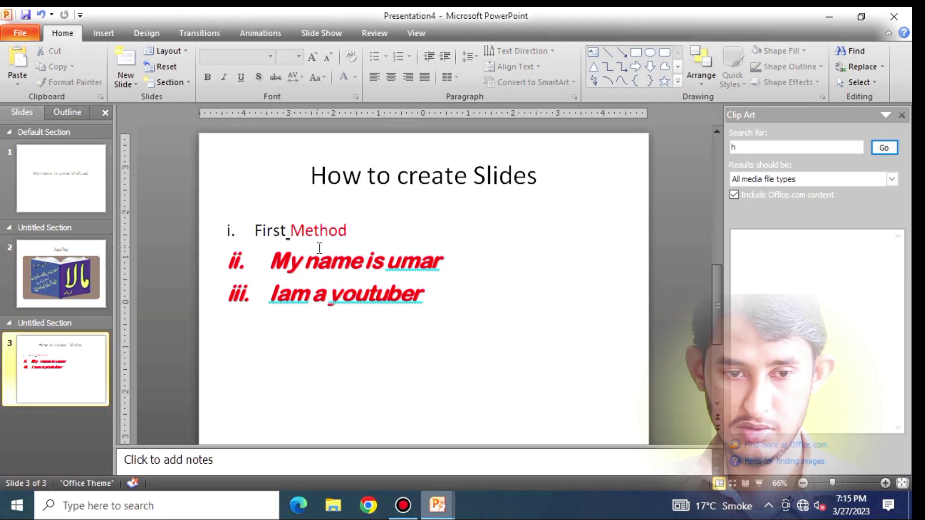
ctrl+scroll(318, 248, up, 1)
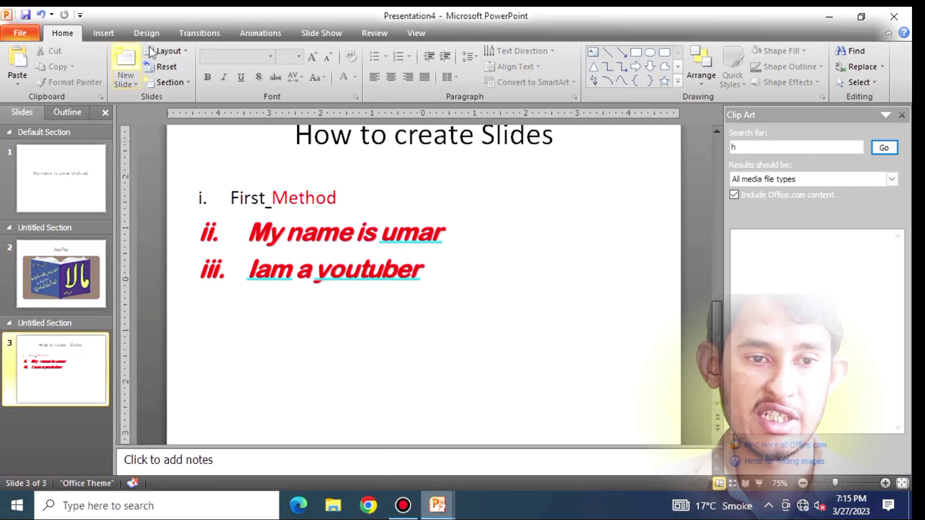
drag(439, 263, 295, 214)
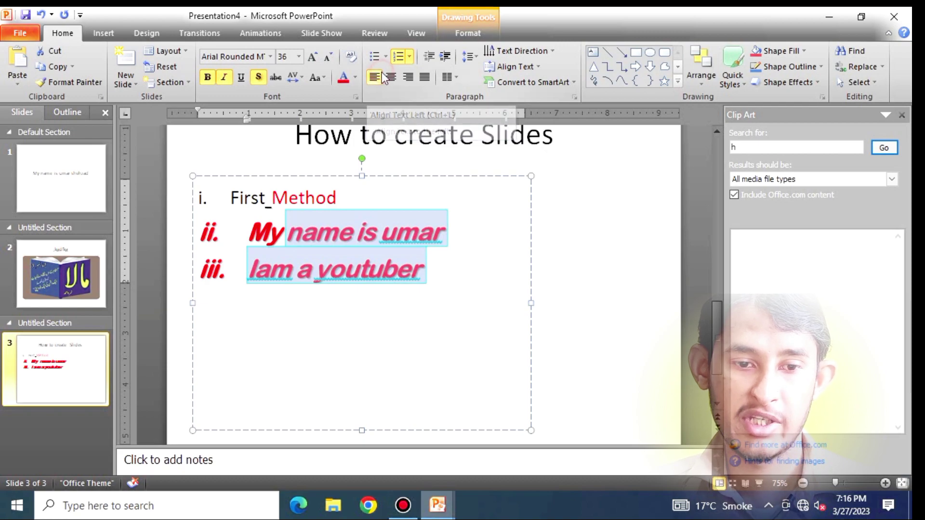
- Justify all the list text after trying Center and Align Right, keeping one column
key(ctrl+a)
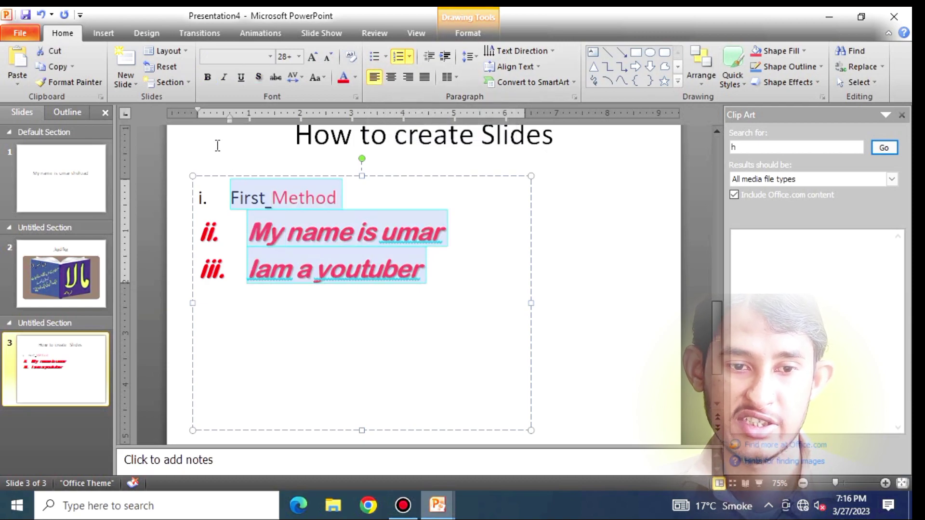
click(391, 77)
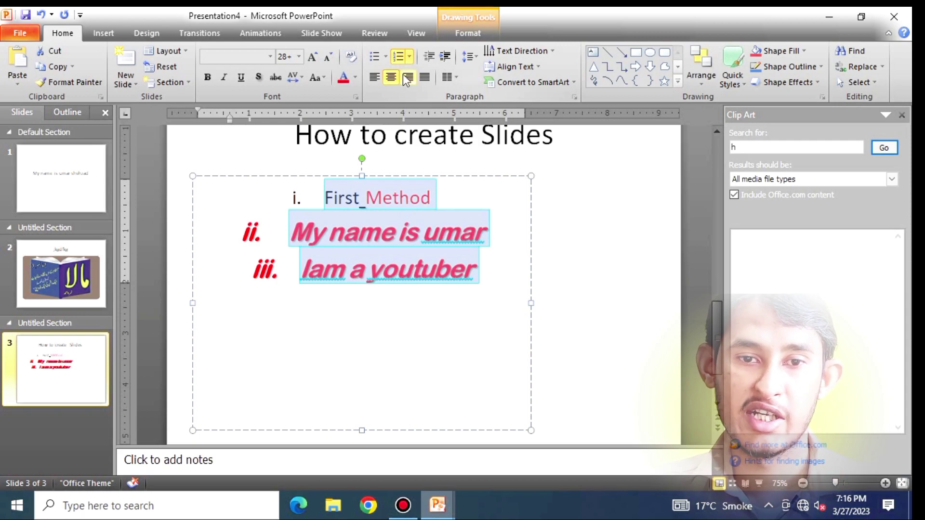
click(407, 78)
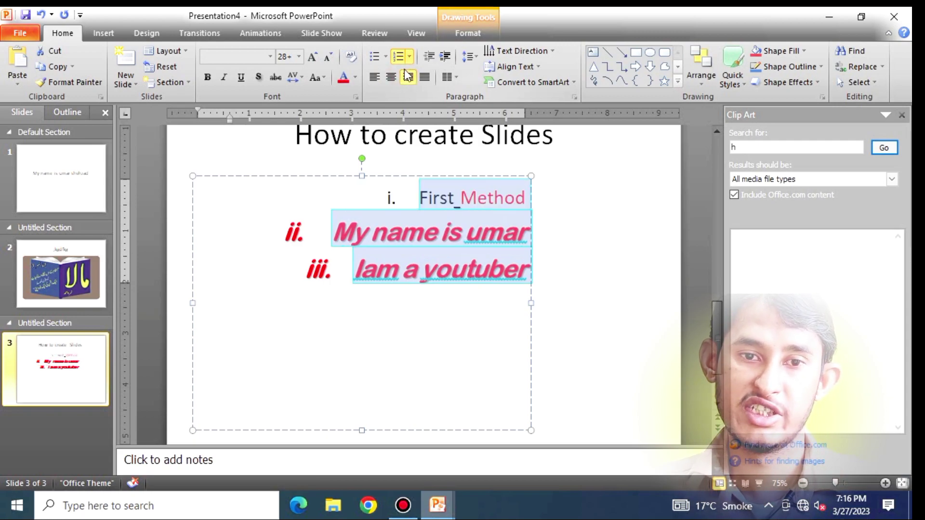
click(424, 78)
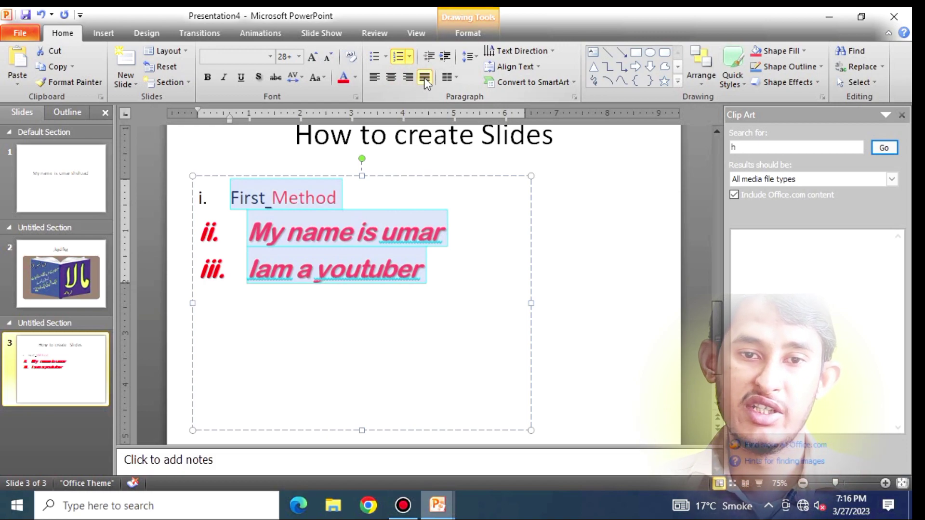
click(455, 78)
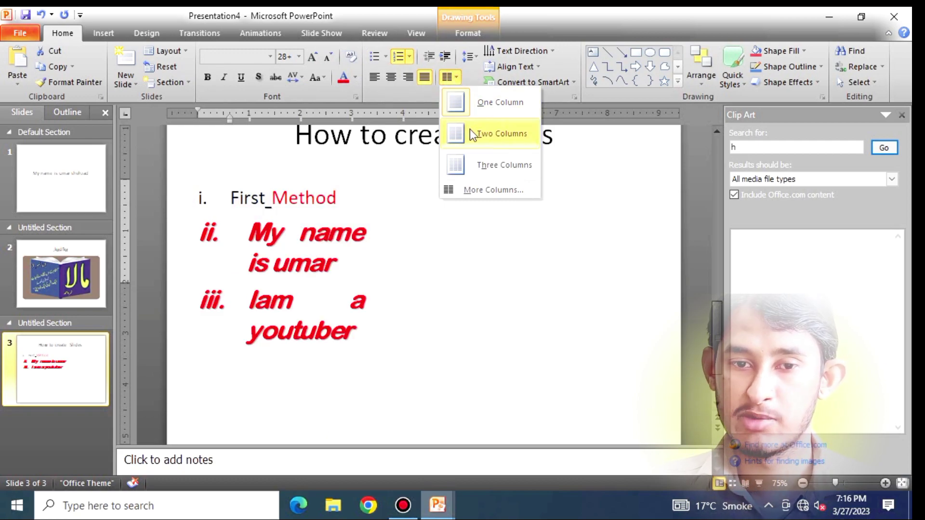
click(496, 277)
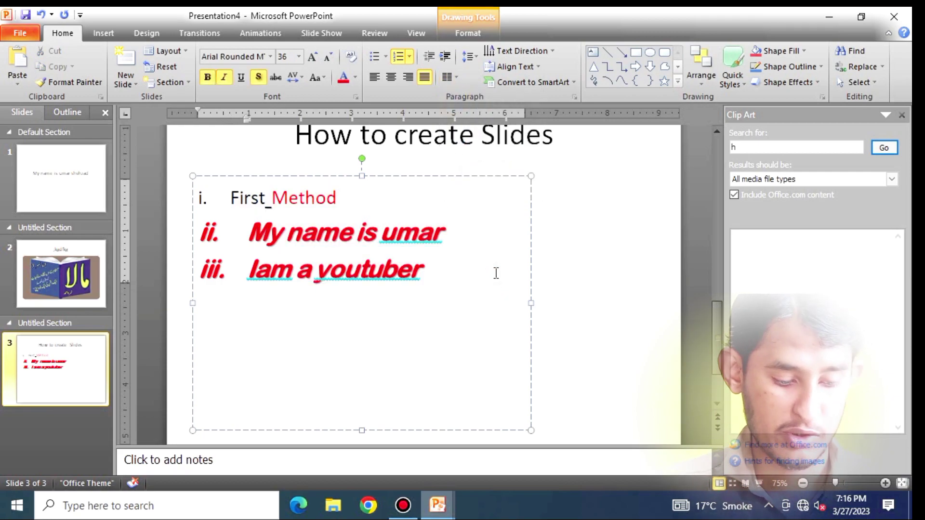
- Add an empty item iv. below 'Iam a youtuber'
key(ctrl+a)
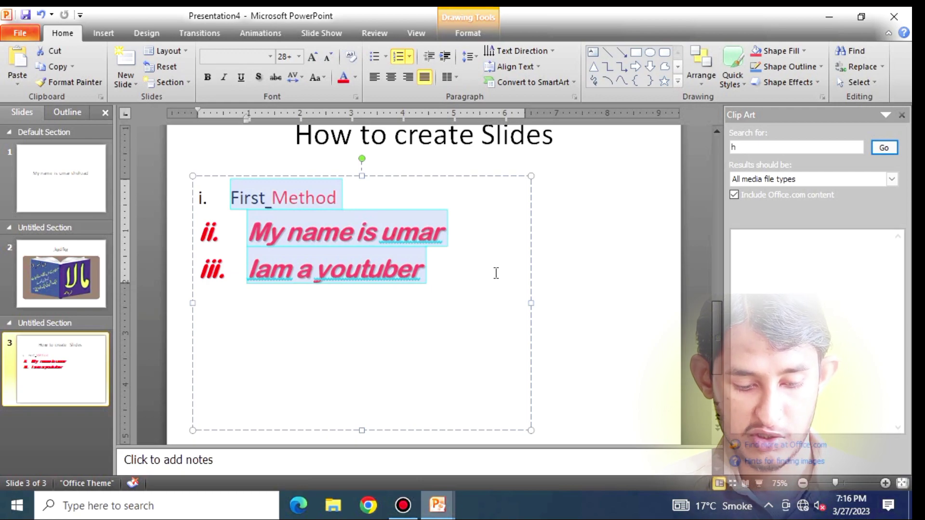
click(496, 273)
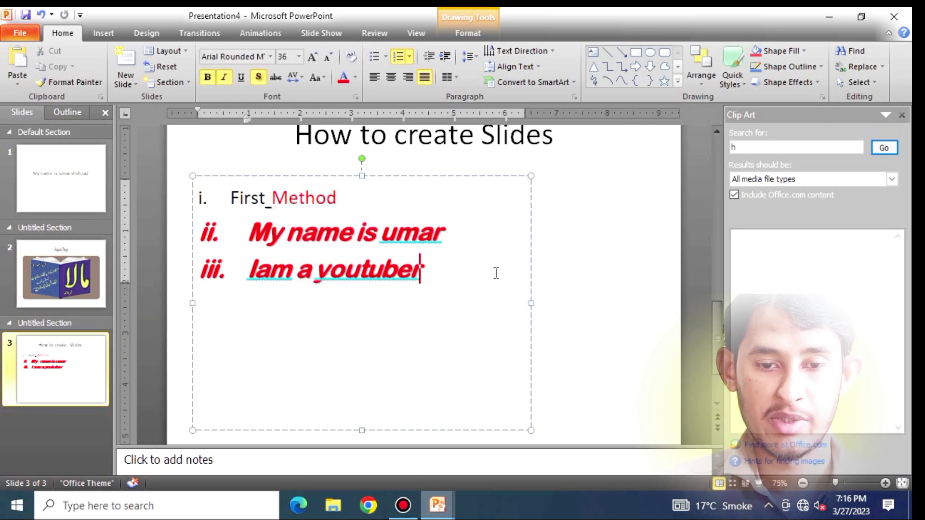
key(Return)
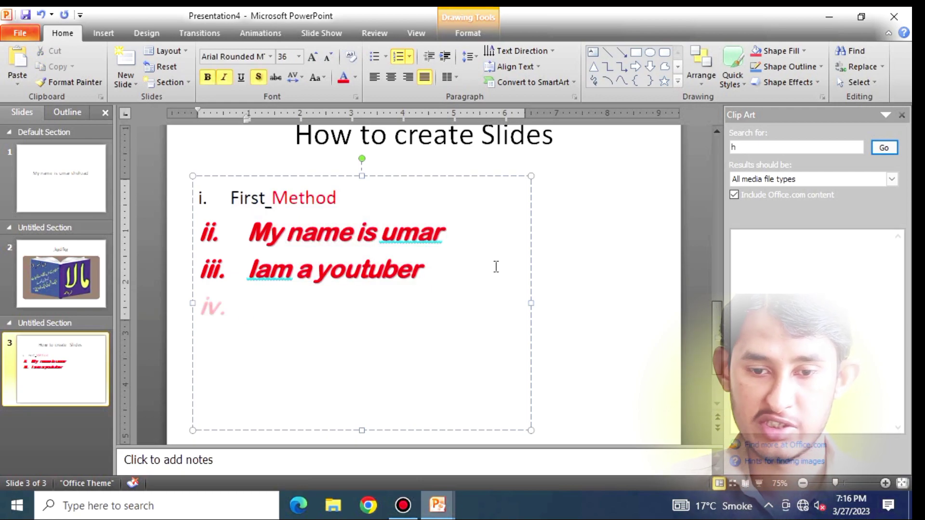
- Widen the text box, split the list into two columns, and paste the copied lines as new items
drag(531, 303, 672, 300)
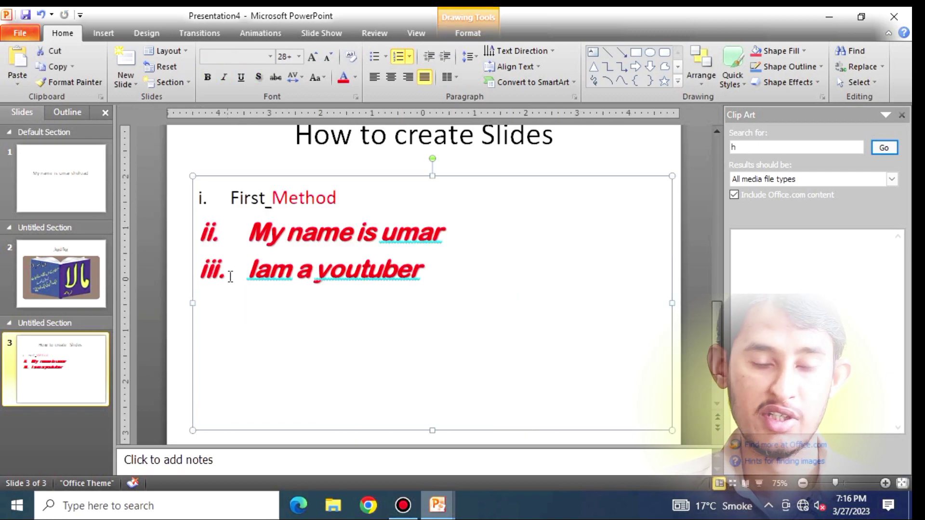
click(455, 81)
click(499, 132)
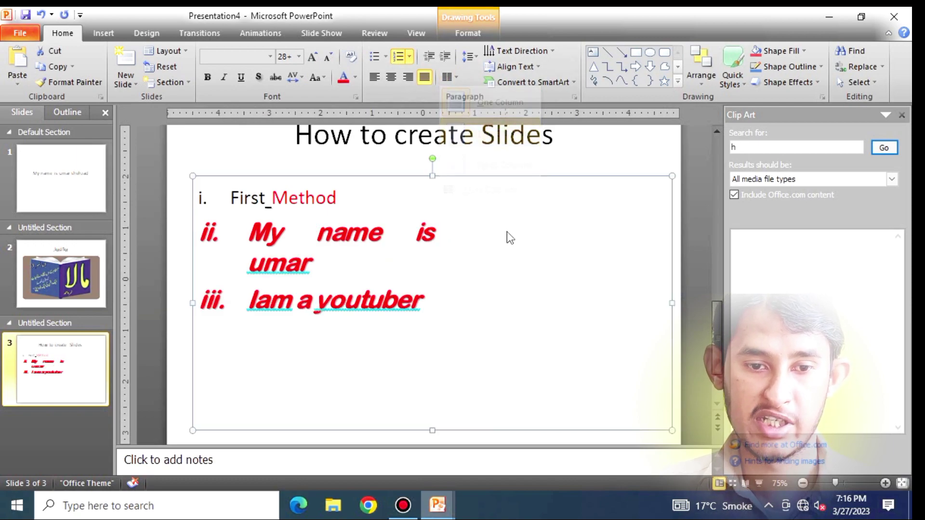
click(428, 306)
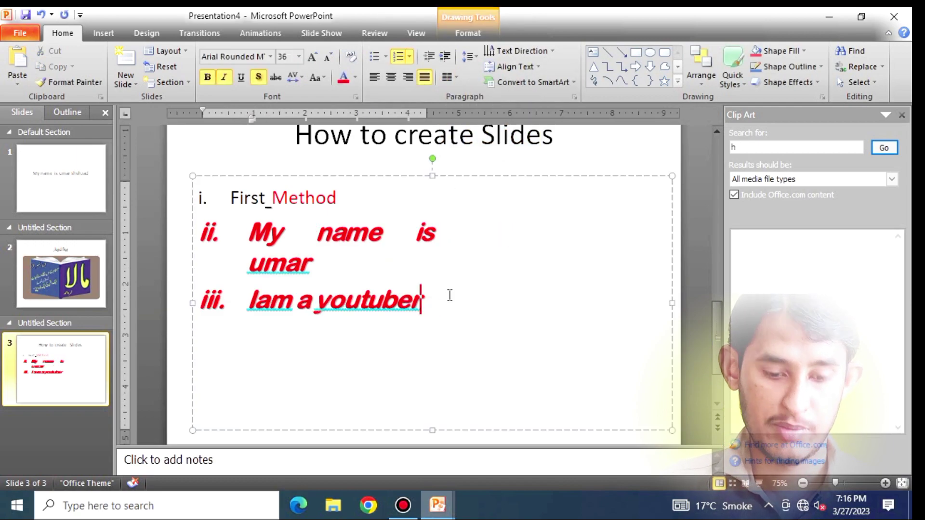
key(Return)
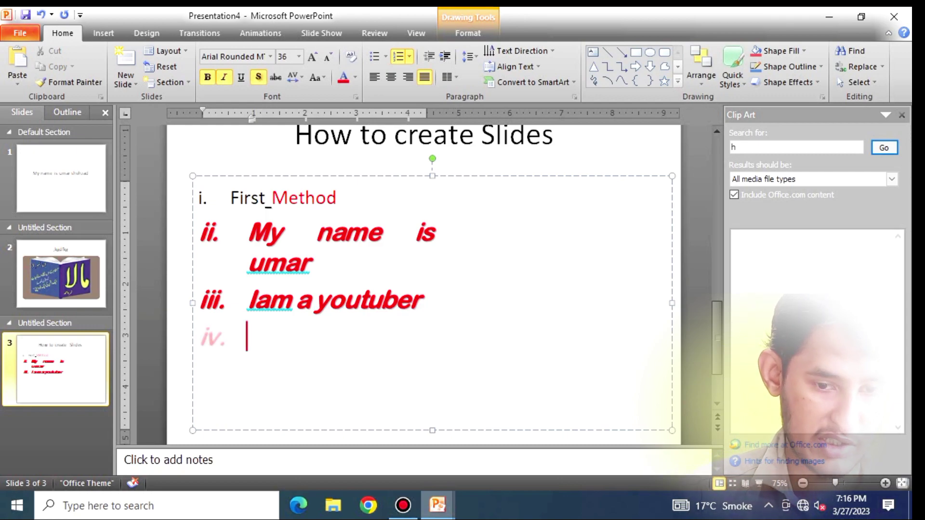
key(ctrl+v)
key(ctrl+v)
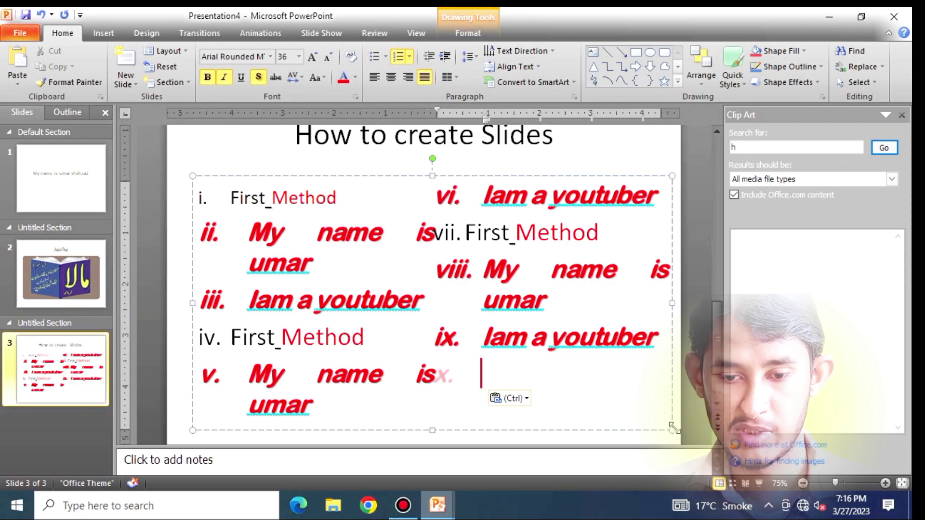
mouse_move(673, 431)
mouse_down()
mouse_move(631, 405)
mouse_move(632, 427)
mouse_up()
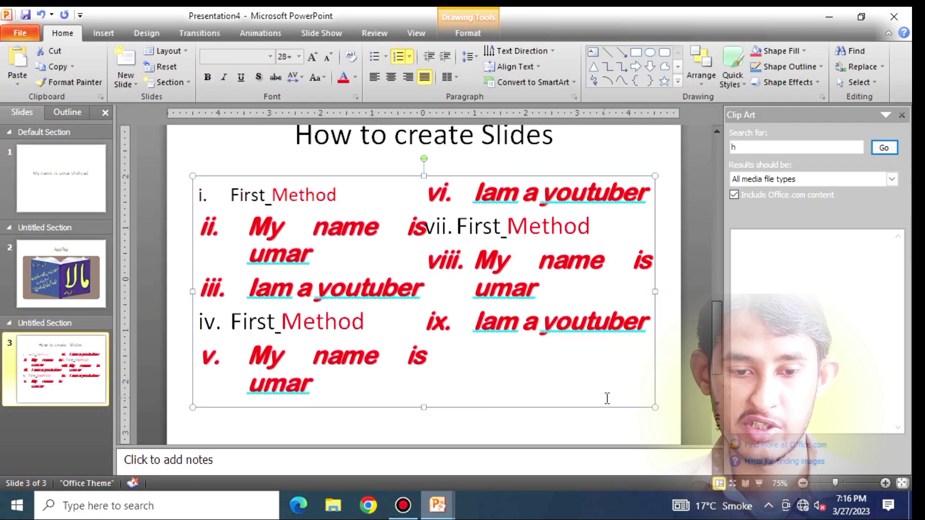
drag(607, 399, 222, 112)
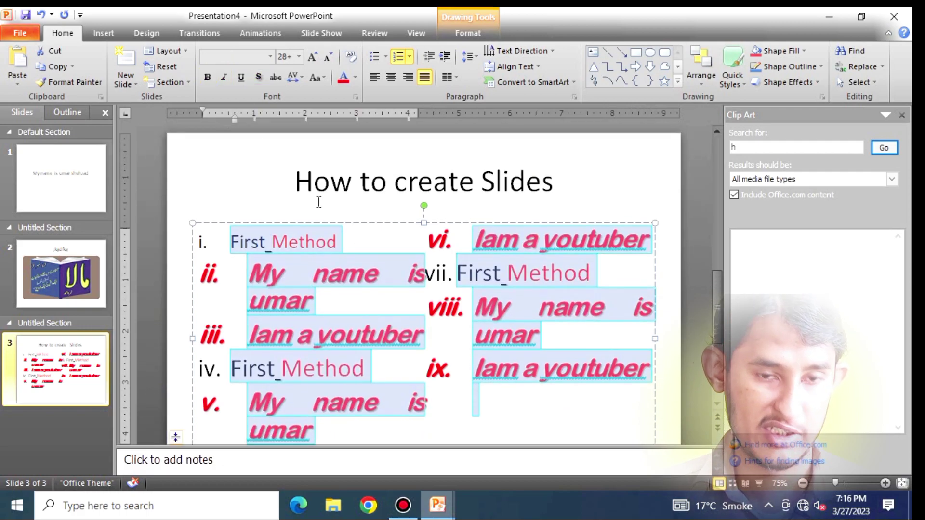
scroll(251, 253, down, 3)
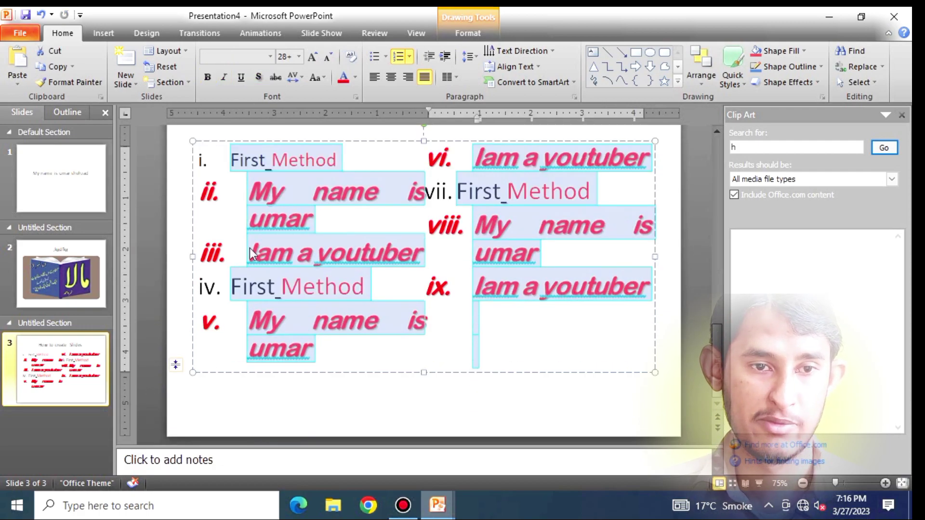
- Set the list text to 20 pt and paste the three-line block repeatedly
click(299, 57)
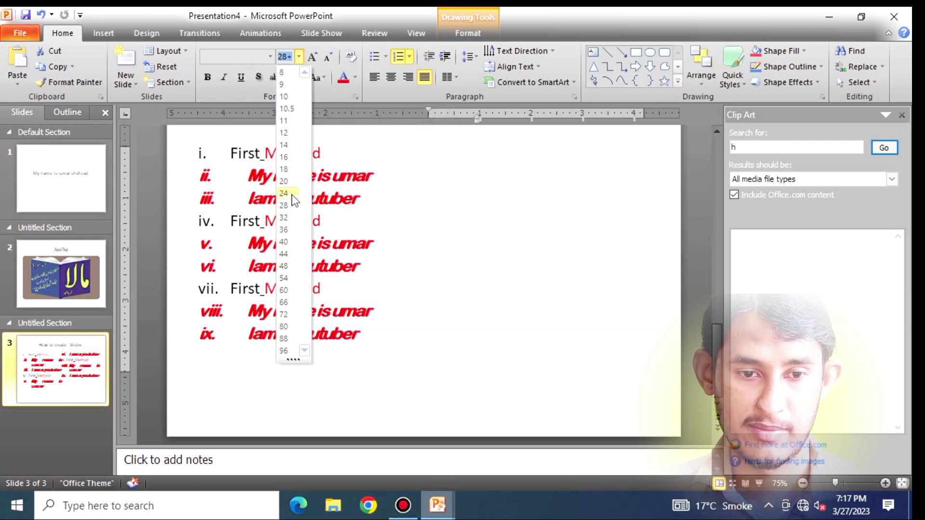
click(291, 182)
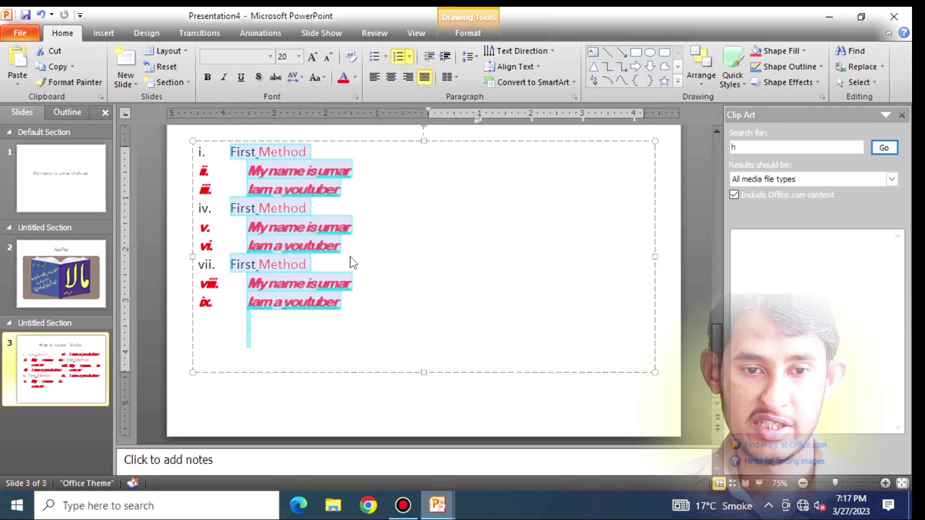
click(388, 320)
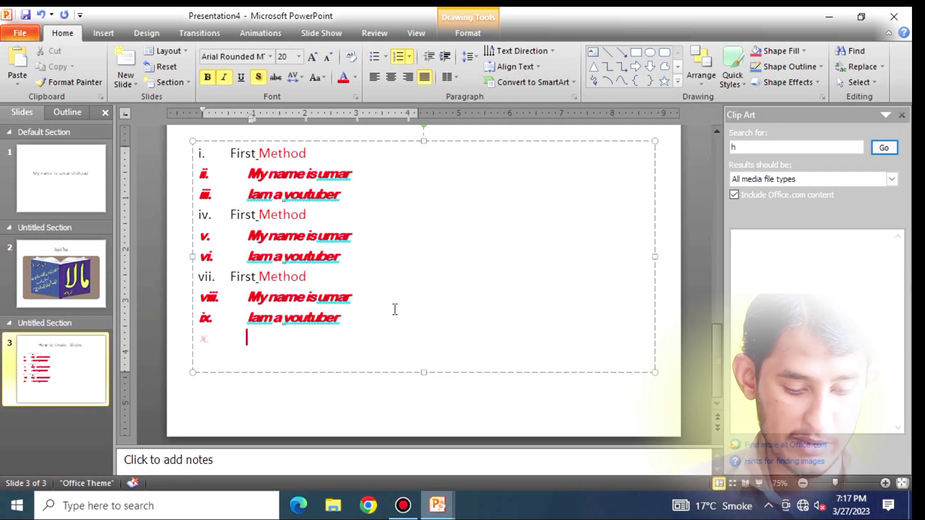
key(ctrl+v)
key(ctrl+v)
key(ctrl+v)
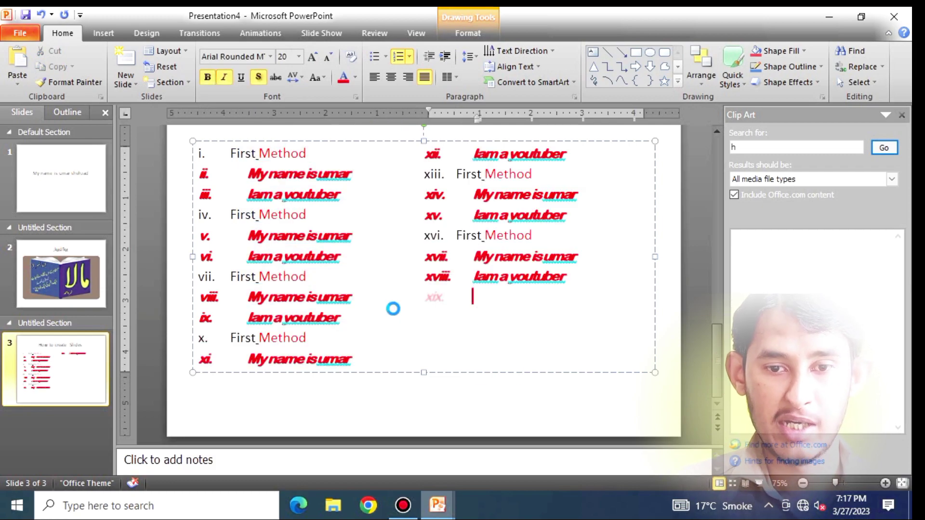
key(ctrl+v)
key(ctrl+v)
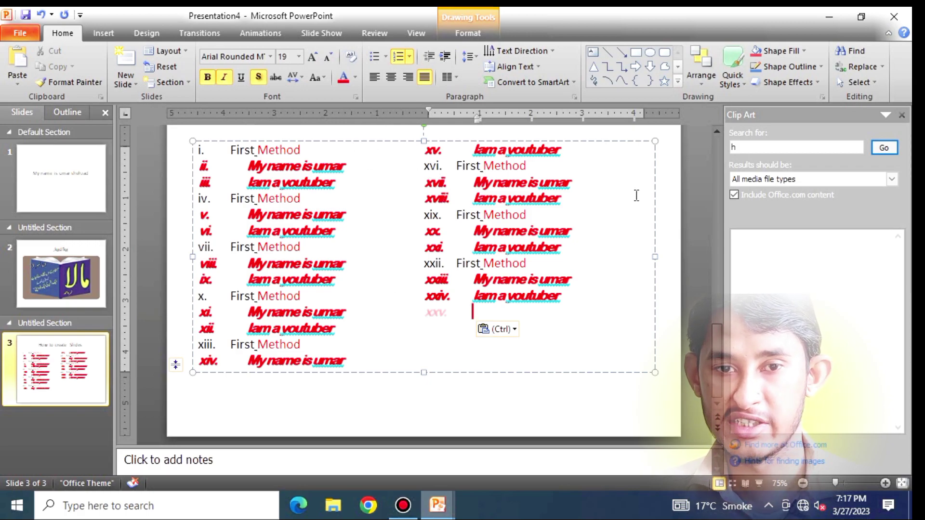
- Split the list text box into three columns and paste more copies of the block
click(448, 77)
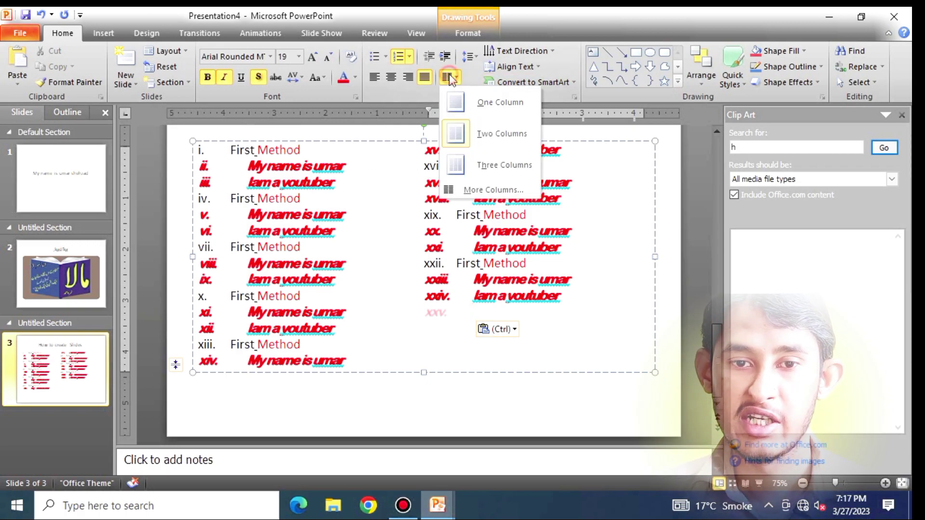
click(477, 164)
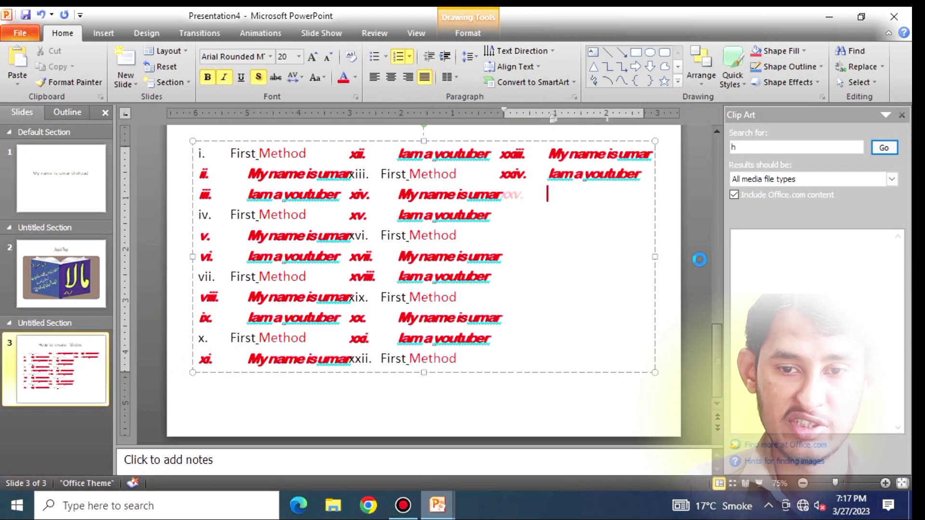
key(ctrl+v)
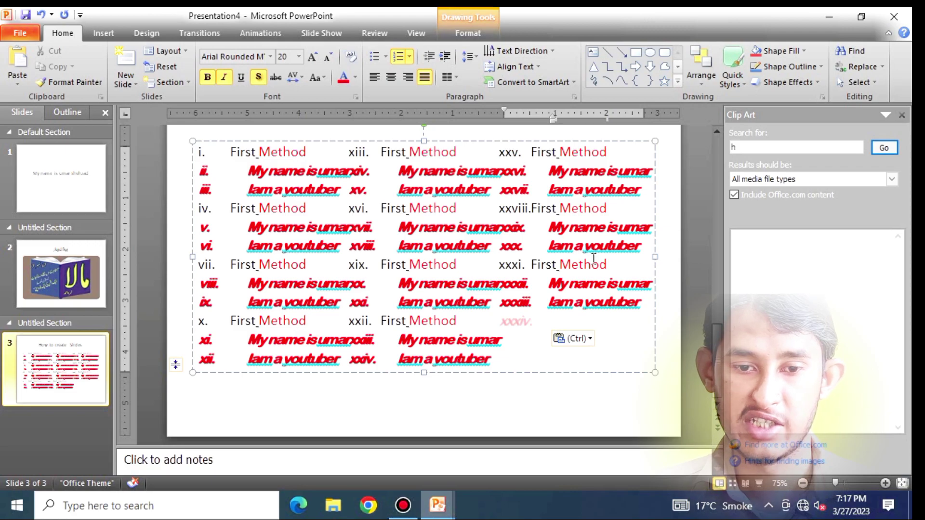
- Set the text box to 5 columns through More Columns
click(450, 77)
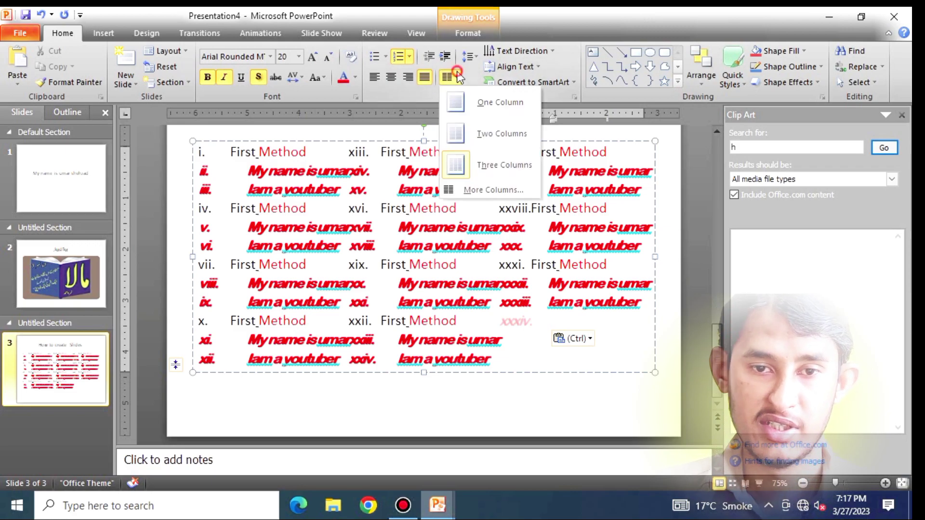
click(491, 190)
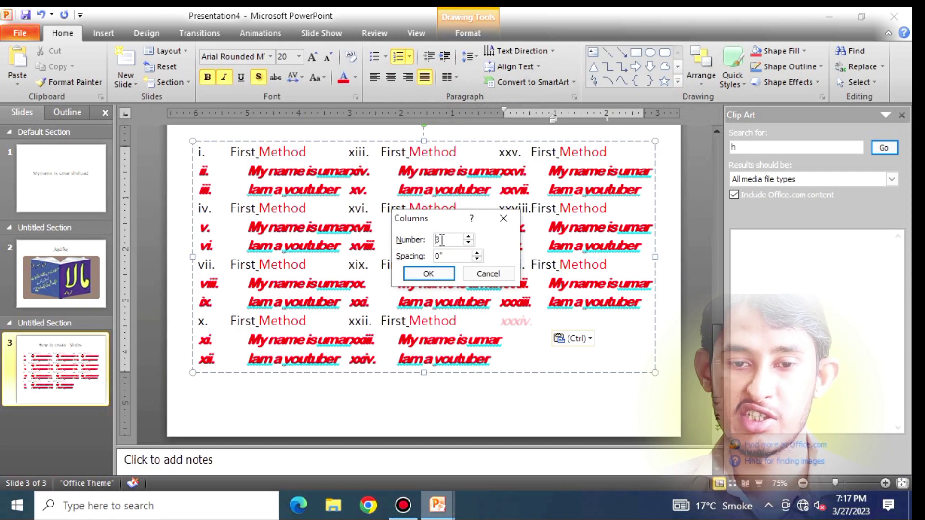
text(5)
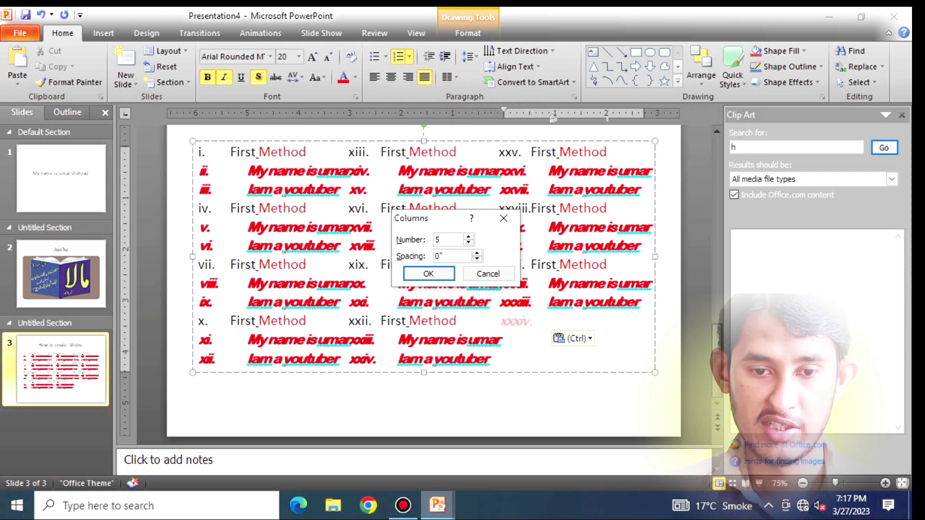
click(429, 274)
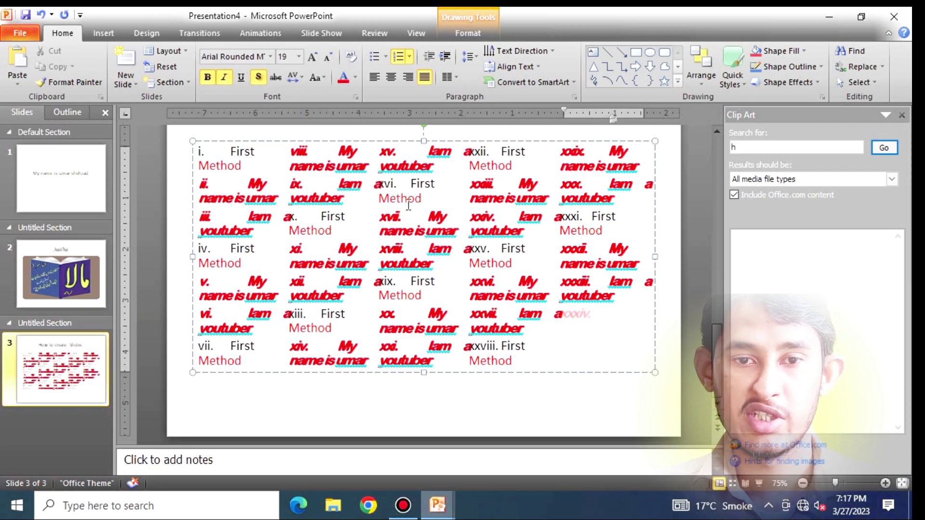
click(504, 54)
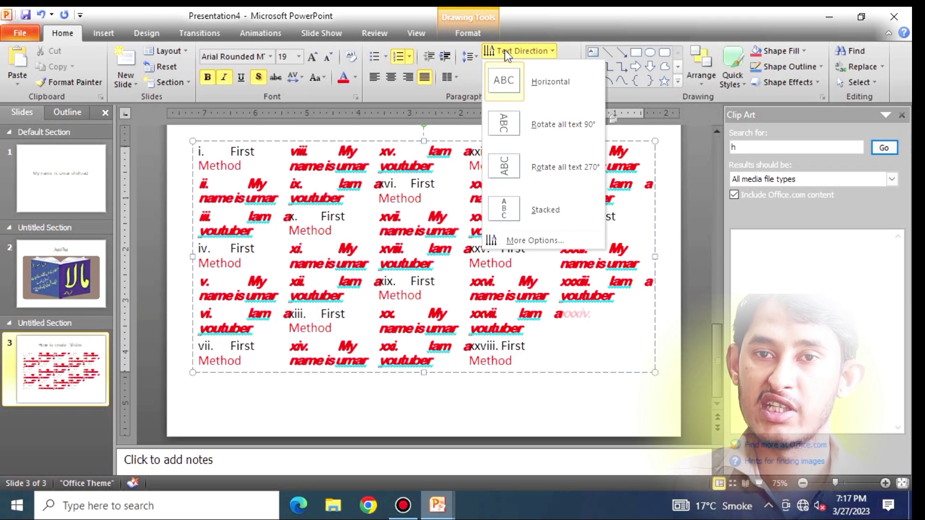
- Make the list text stacked and center-align all of it within its columns
click(474, 167)
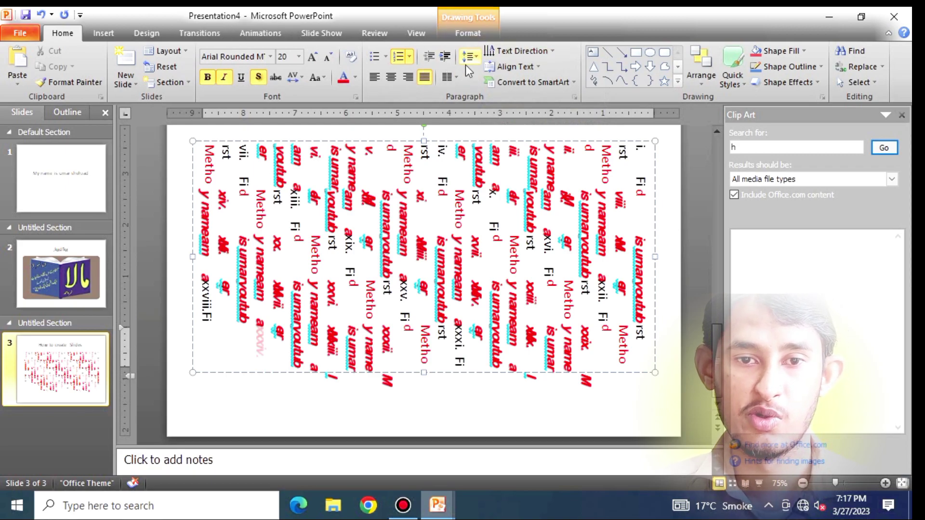
click(537, 51)
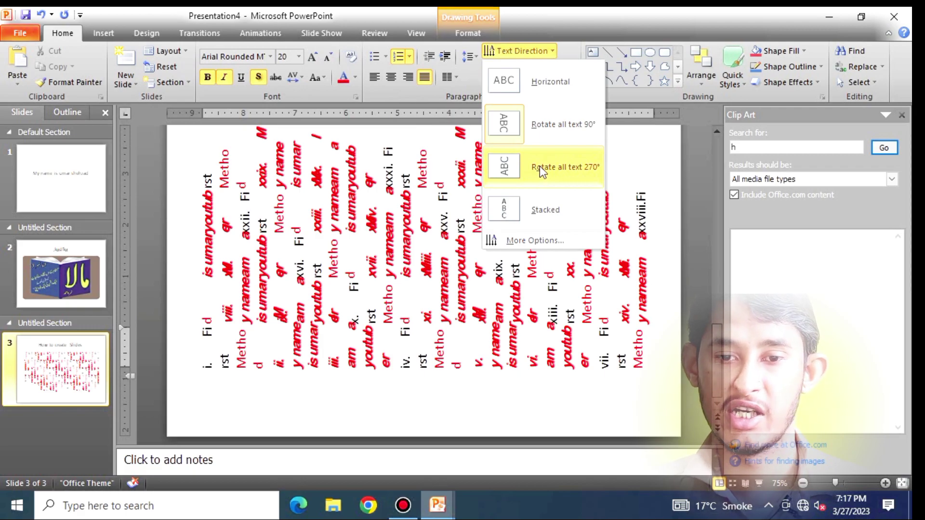
click(534, 210)
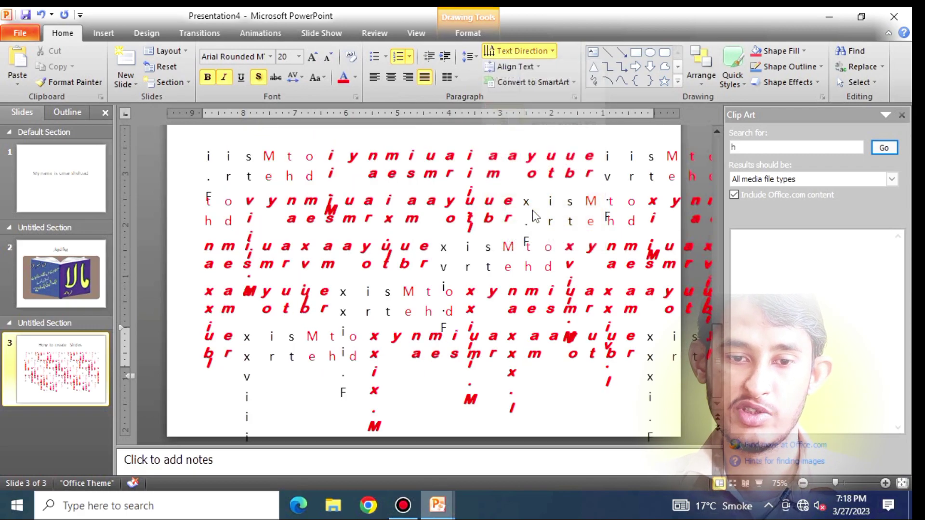
click(472, 230)
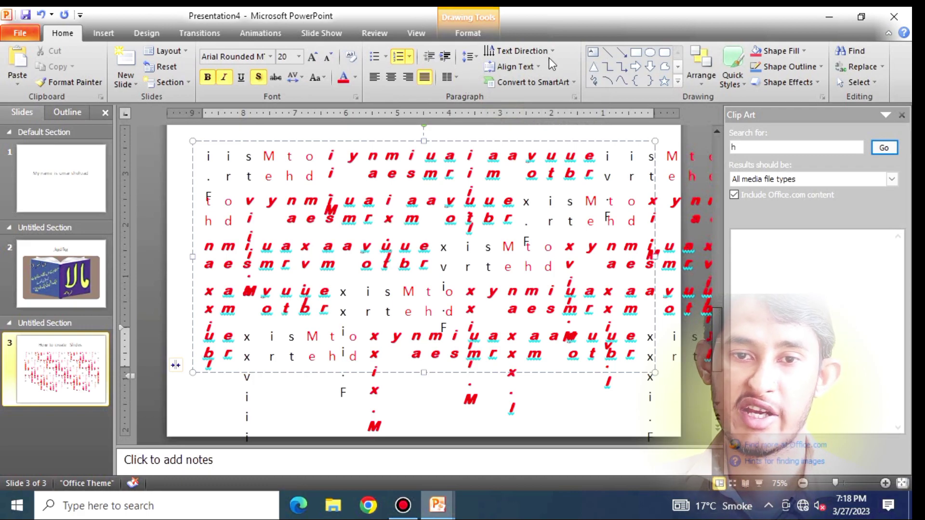
click(534, 67)
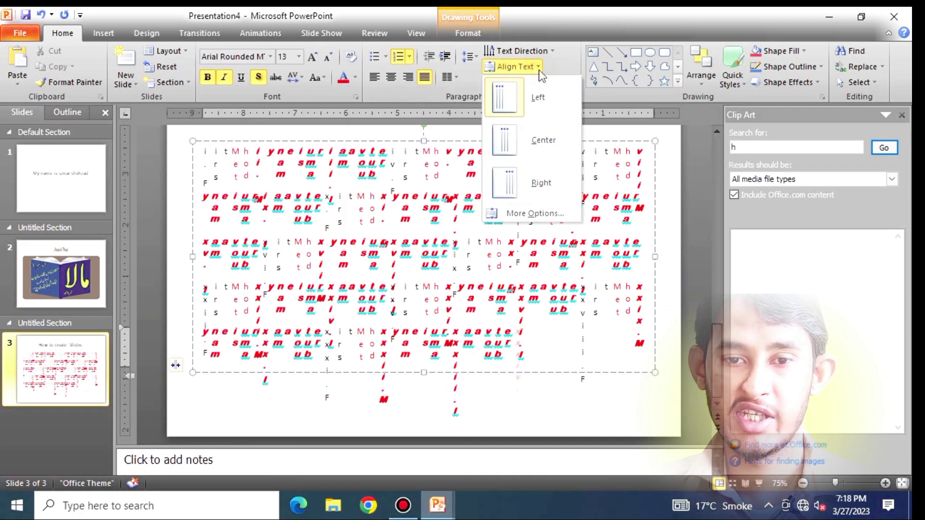
click(525, 140)
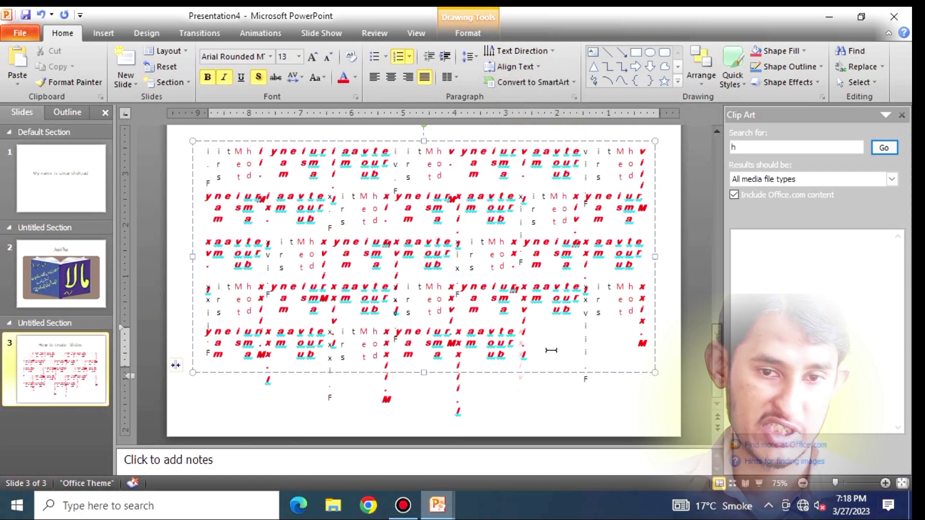
key(ctrl+a)
click(514, 67)
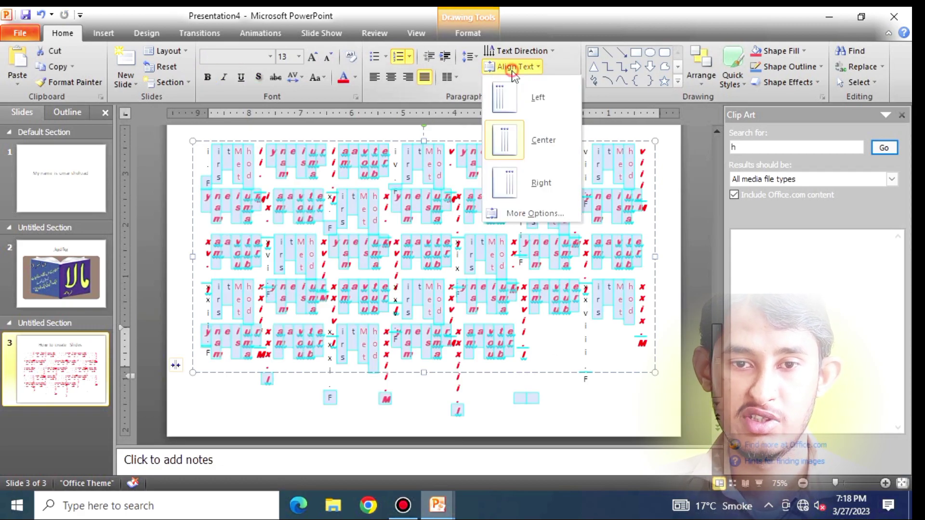
click(530, 139)
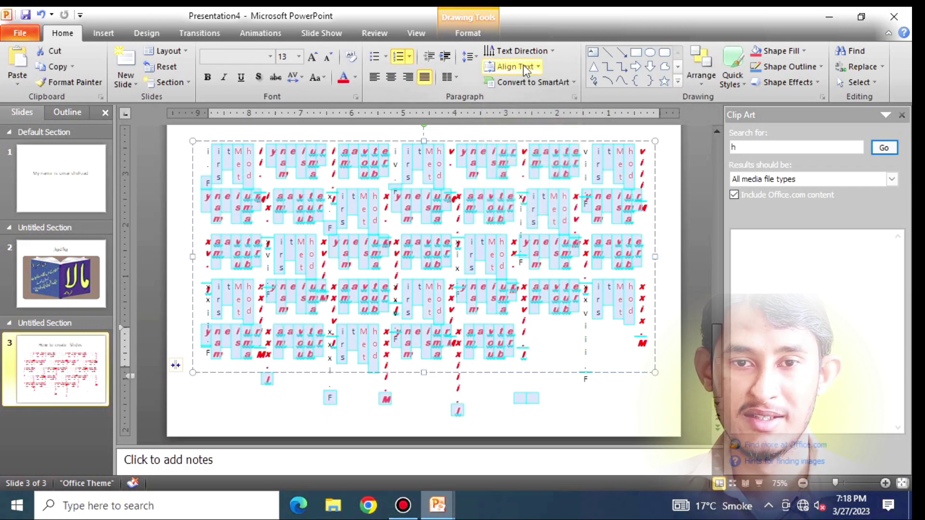
- Return the list text to horizontal and align it to the bottom of the box
click(522, 50)
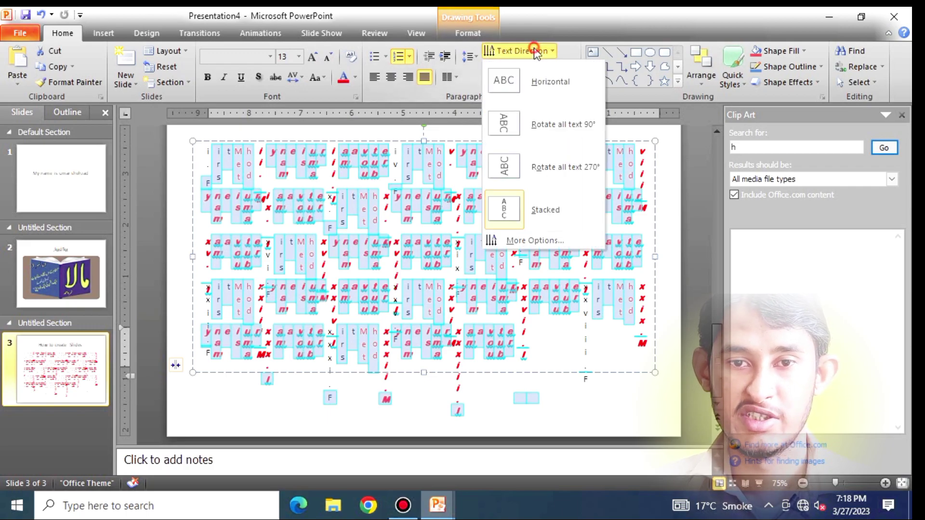
click(540, 91)
click(484, 268)
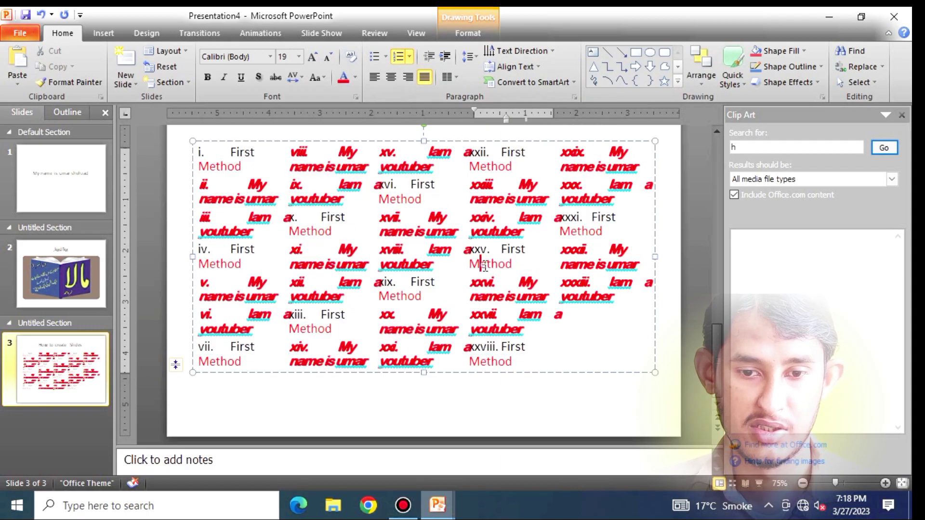
key(ctrl+a)
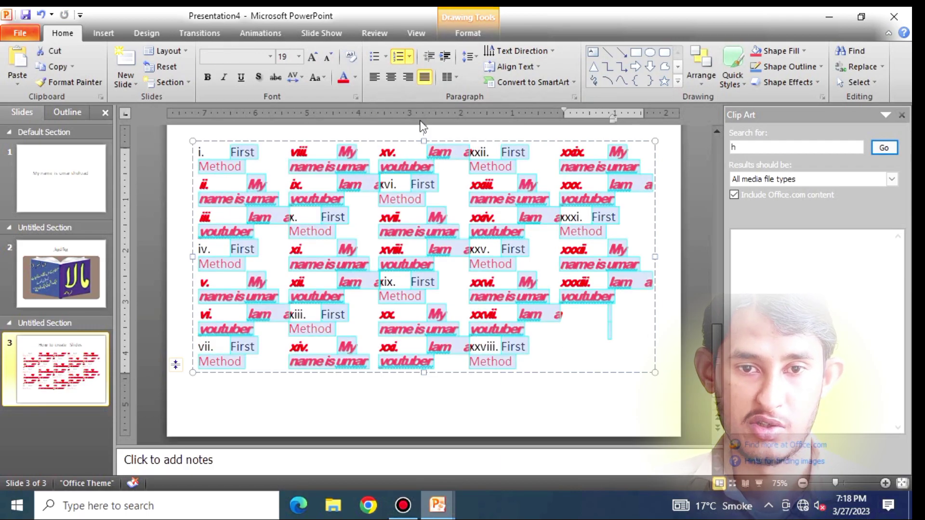
click(514, 72)
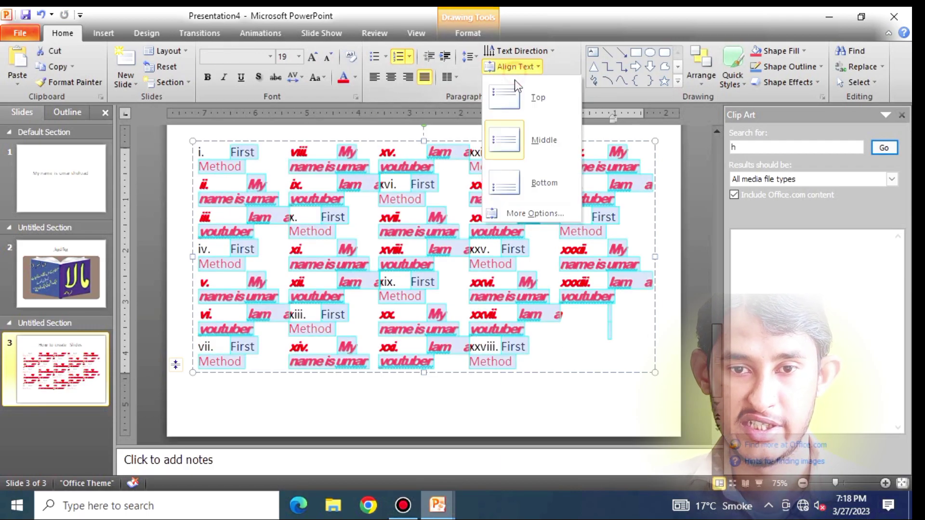
click(530, 174)
click(393, 218)
- Scroll back to slide 1 and select all of the presenter's name title text
scroll(394, 219, up, 10)
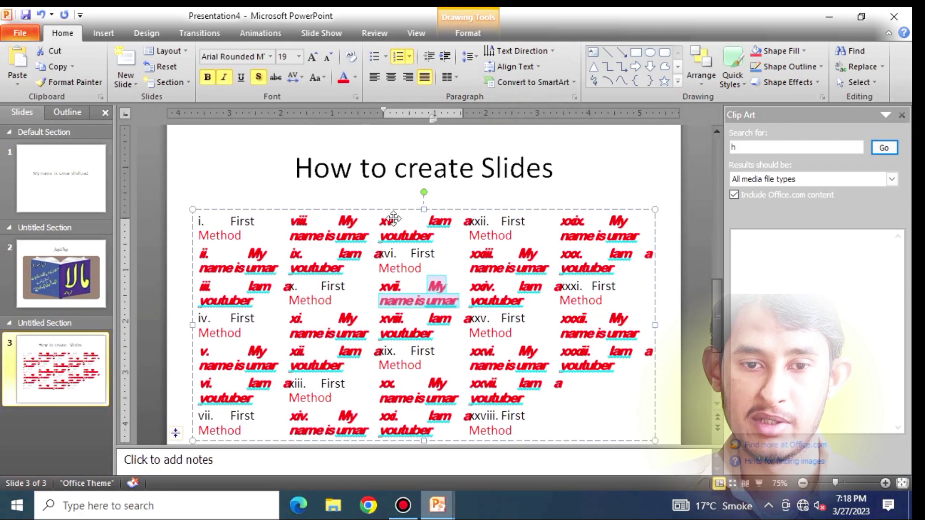
scroll(394, 219, down, 1)
scroll(394, 219, down, 2)
scroll(394, 218, down, 2)
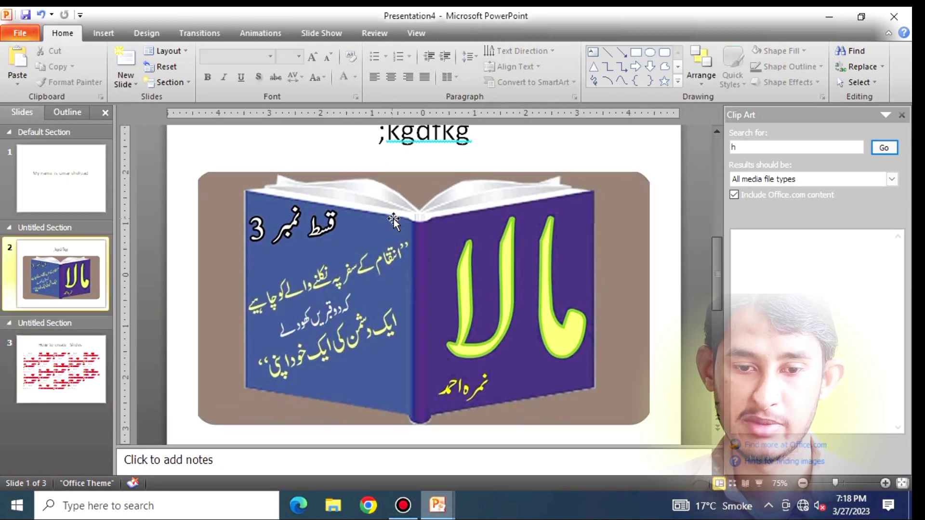
scroll(395, 212, up, 2)
scroll(397, 207, down, 2)
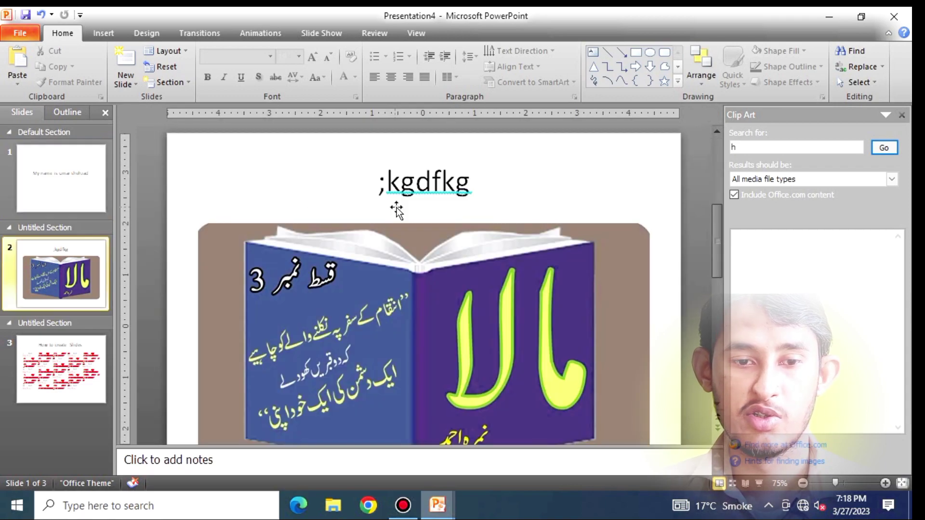
scroll(398, 207, up, 2)
click(547, 299)
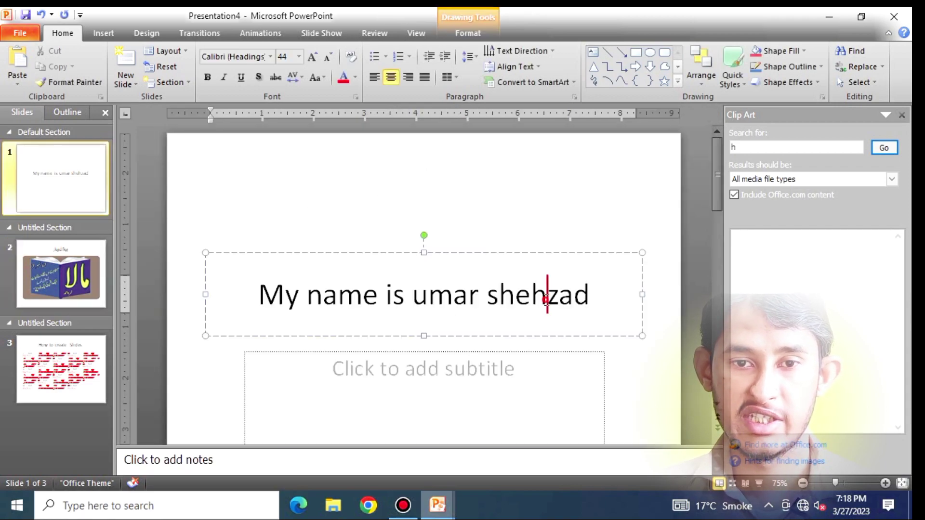
mouse_move(547, 300)
mouse_down()
mouse_move(254, 275)
mouse_move(374, 178)
mouse_up()
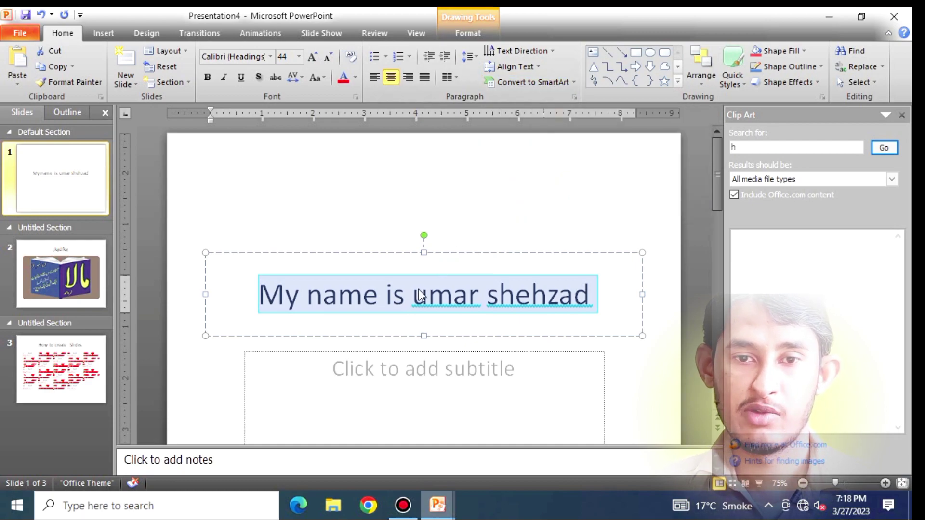
- Convert the title to a picture-callout SmartArt and insert the presenter's photo into its circle
click(551, 83)
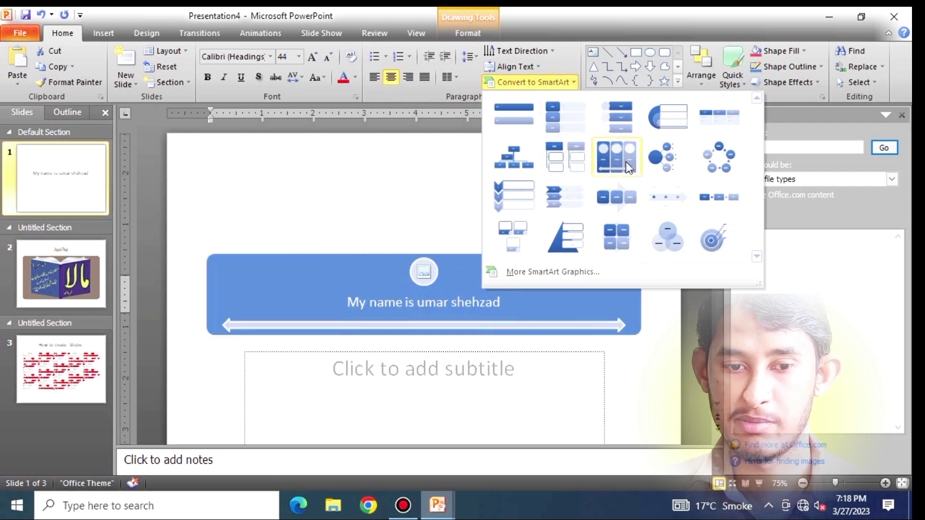
click(623, 126)
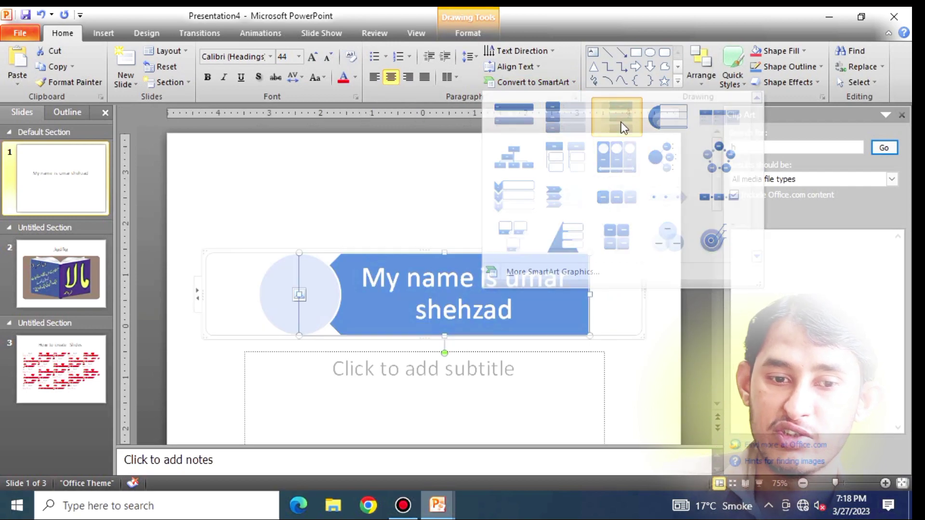
click(291, 305)
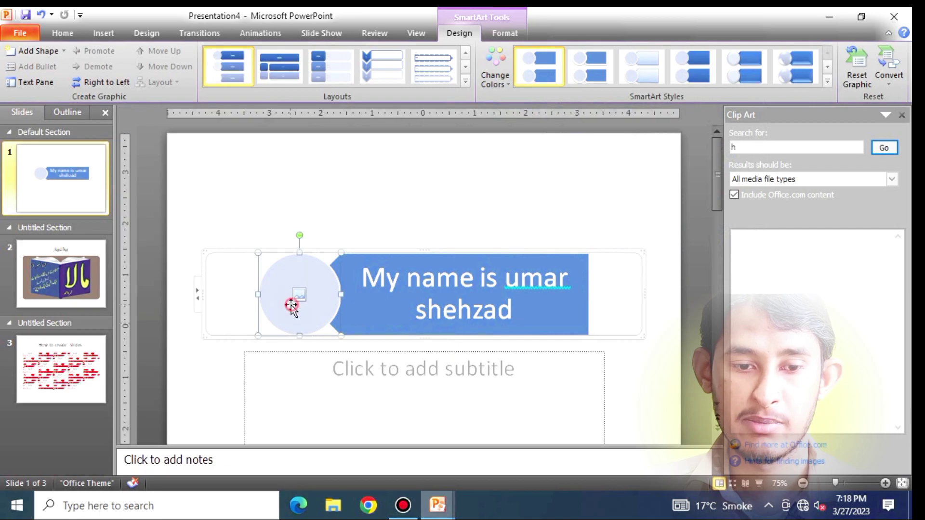
click(300, 295)
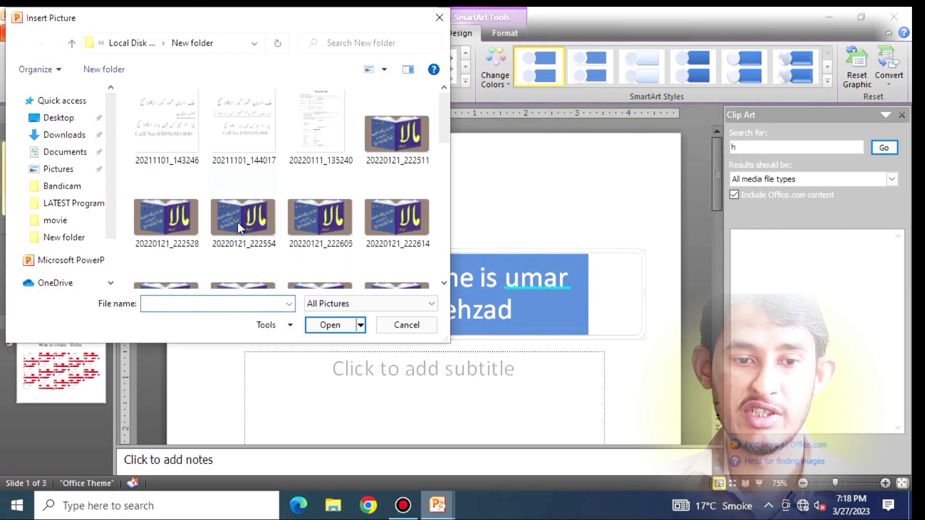
click(251, 226)
scroll(354, 270, down, 5)
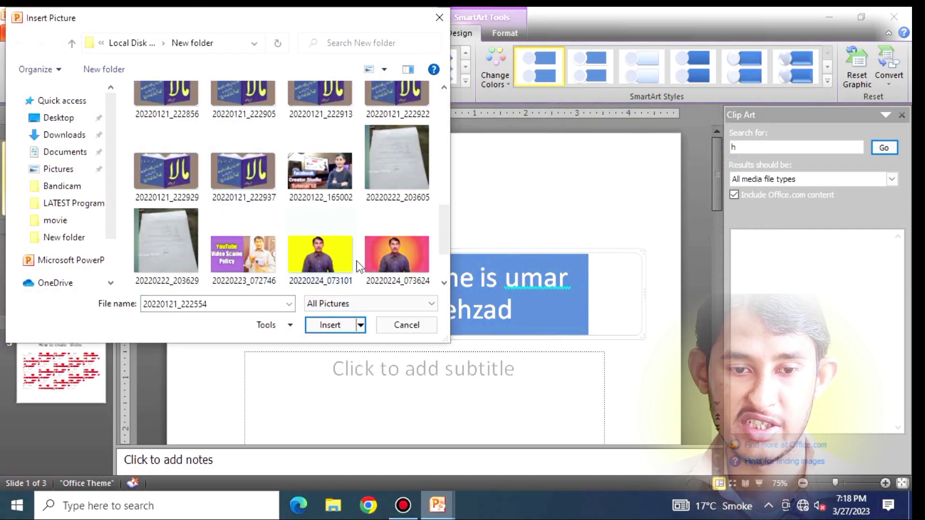
double_click(412, 257)
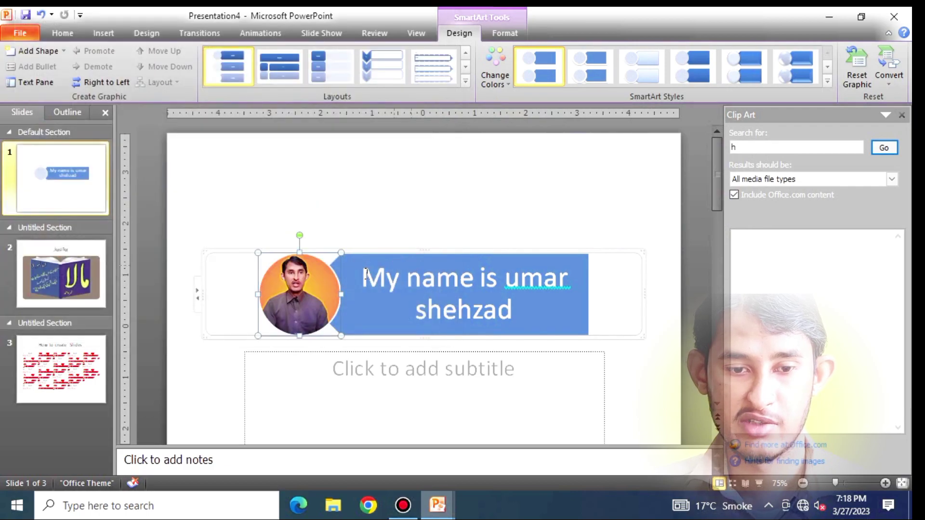
click(556, 204)
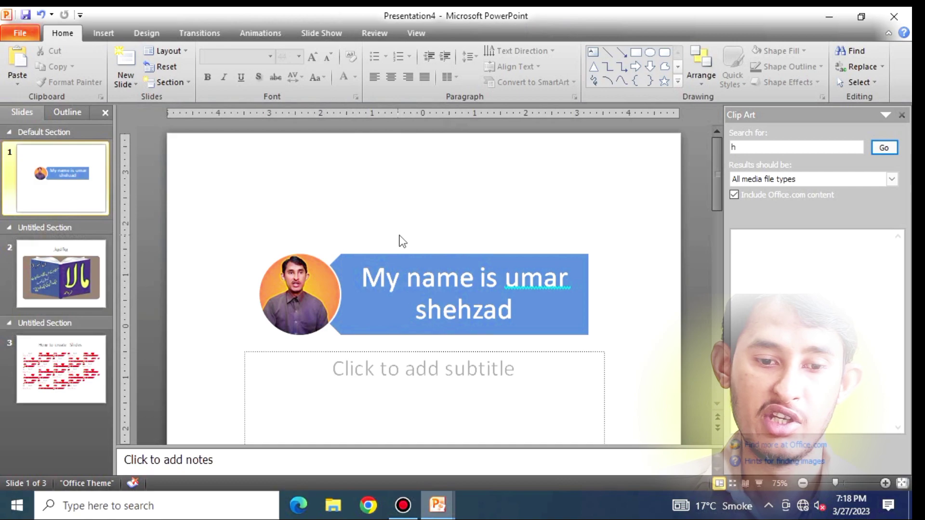
scroll(403, 233, down, 1)
- Draw an arrow line from under the photo into the subtitle box and add empty lines there
click(529, 284)
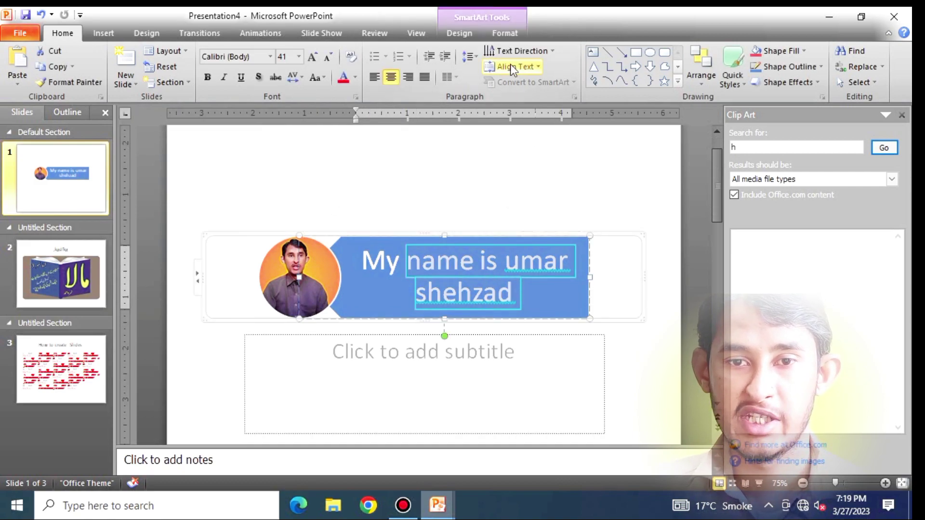
click(599, 194)
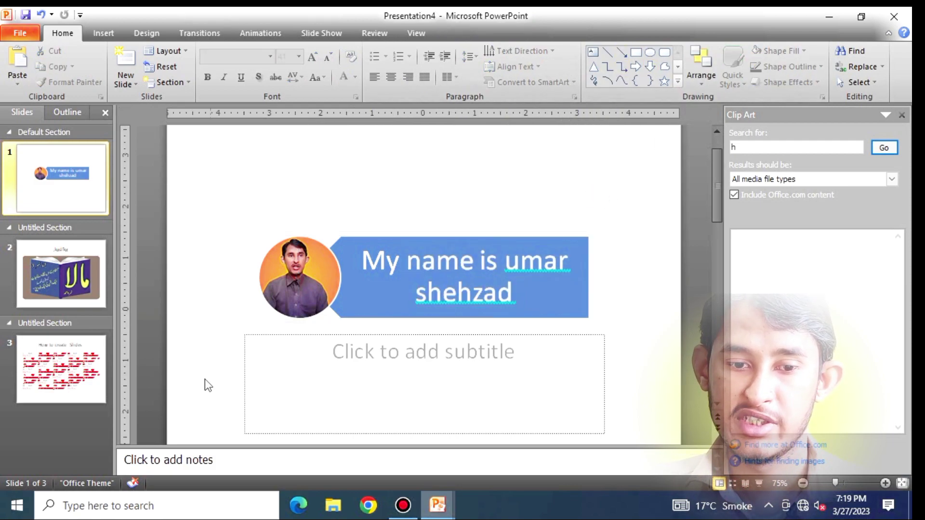
click(622, 51)
drag(330, 325, 415, 392)
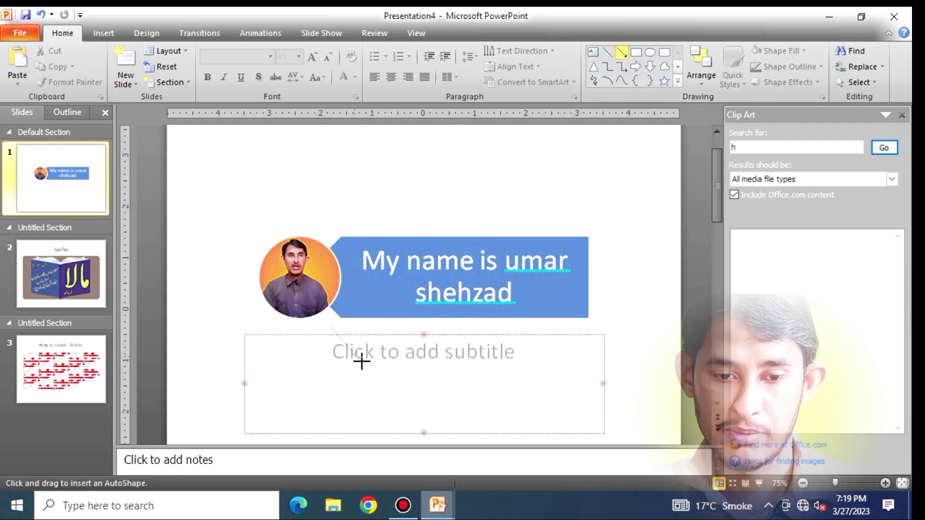
scroll(485, 394, down, 2)
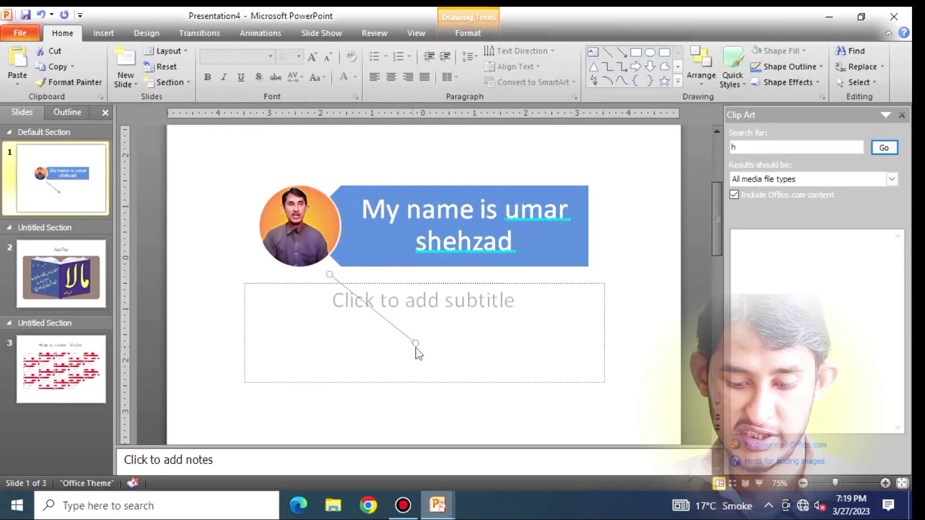
click(435, 352)
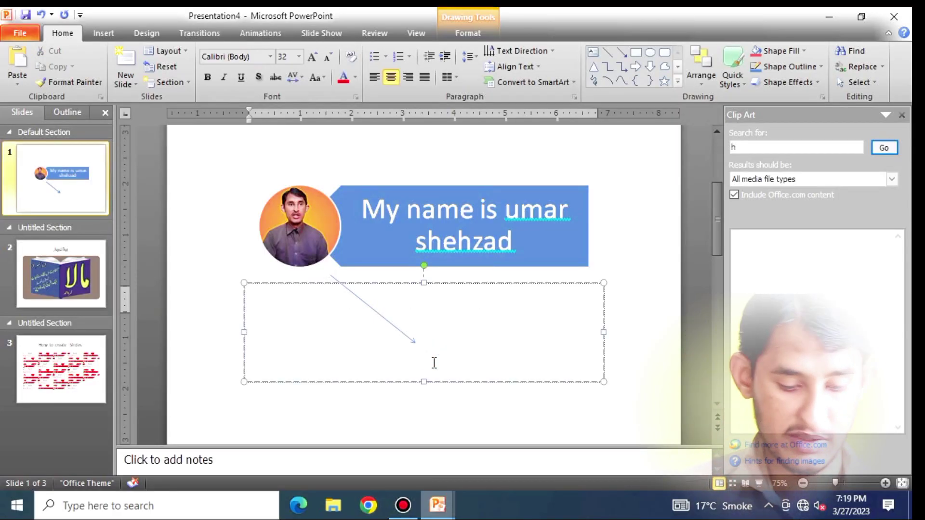
key(Return)
key(Return)
- Type 'Subscribe my channel' into the subtitle box
key(BackSpace)
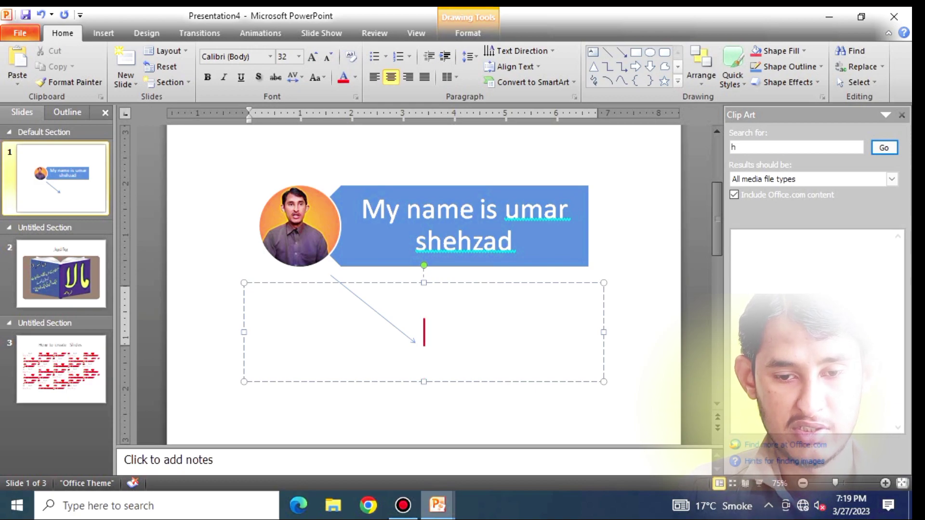
text(sub)
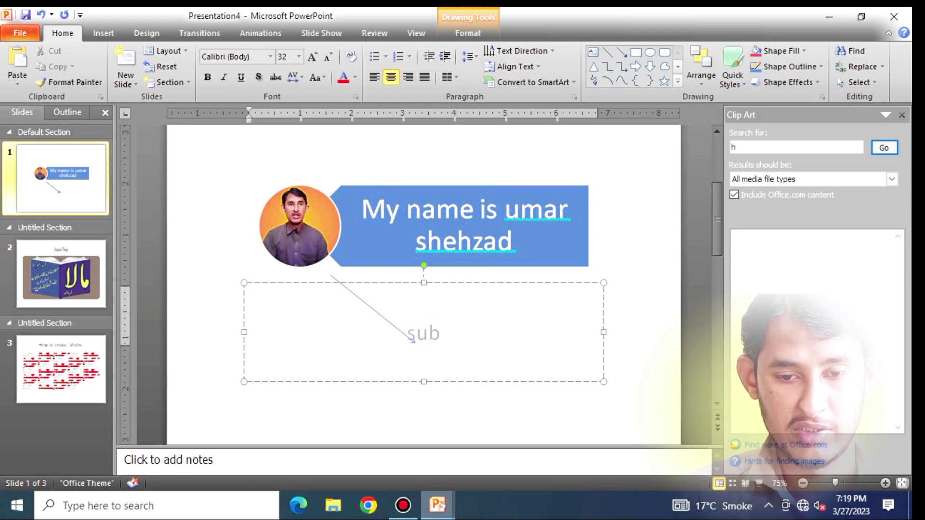
text(scribe )
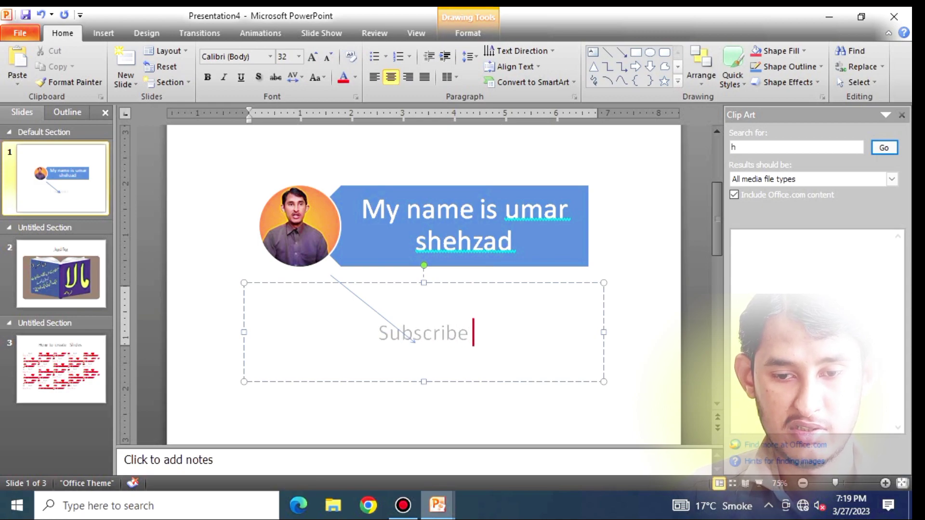
text(my cha)
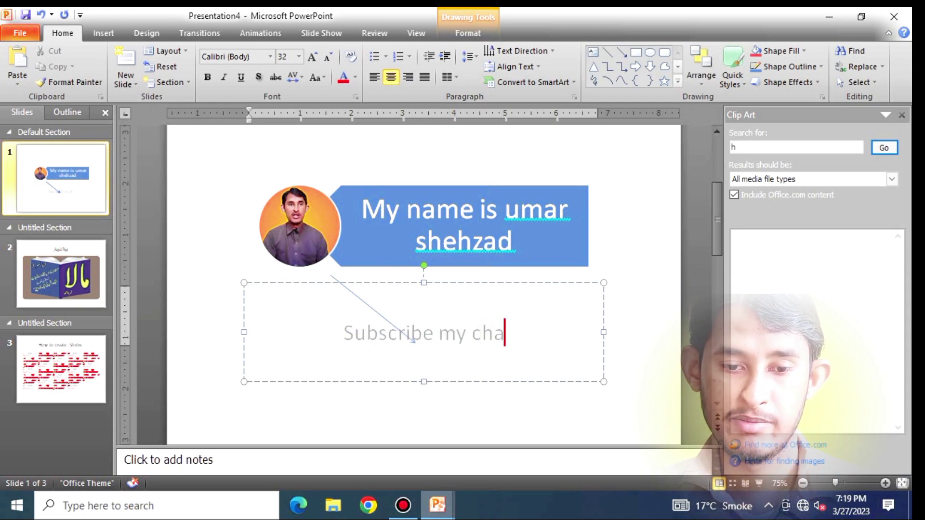
text(nnel)
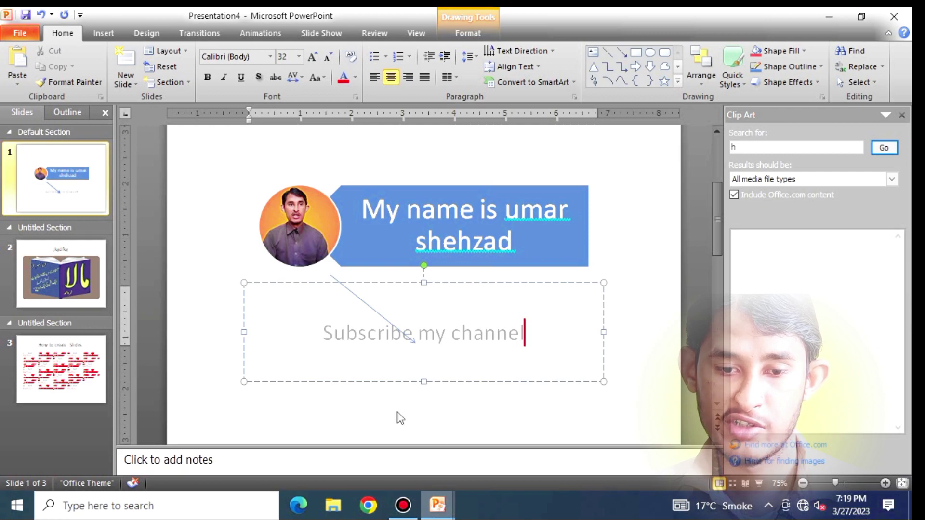
- Delete the diagonal arrow line running from the photo
click(410, 341)
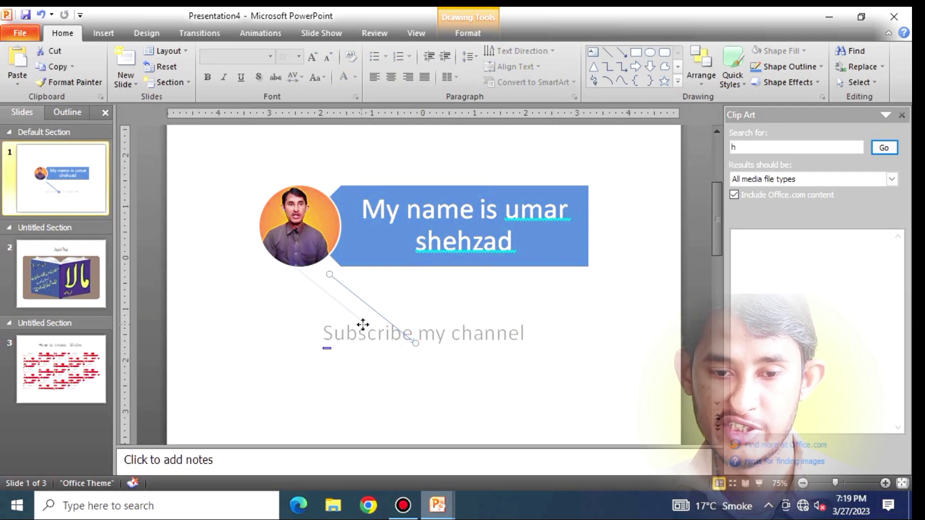
drag(409, 324, 411, 326)
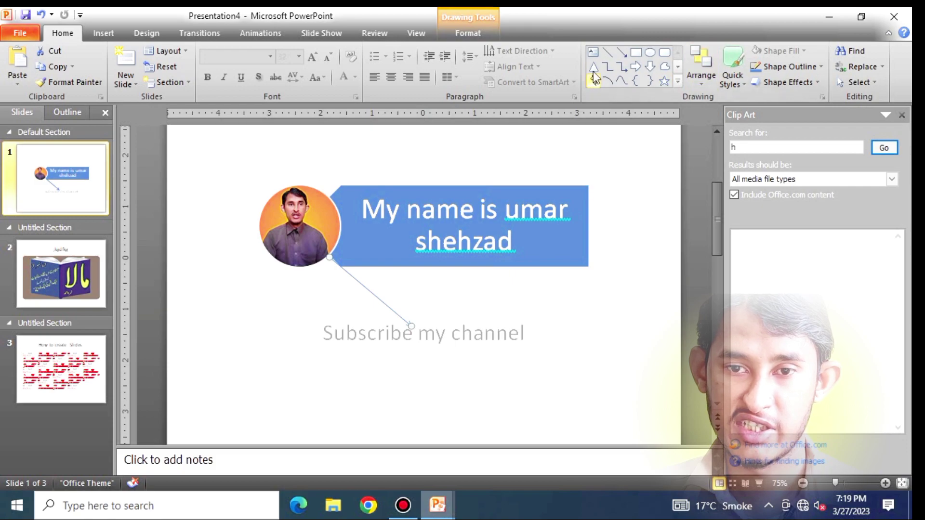
click(648, 68)
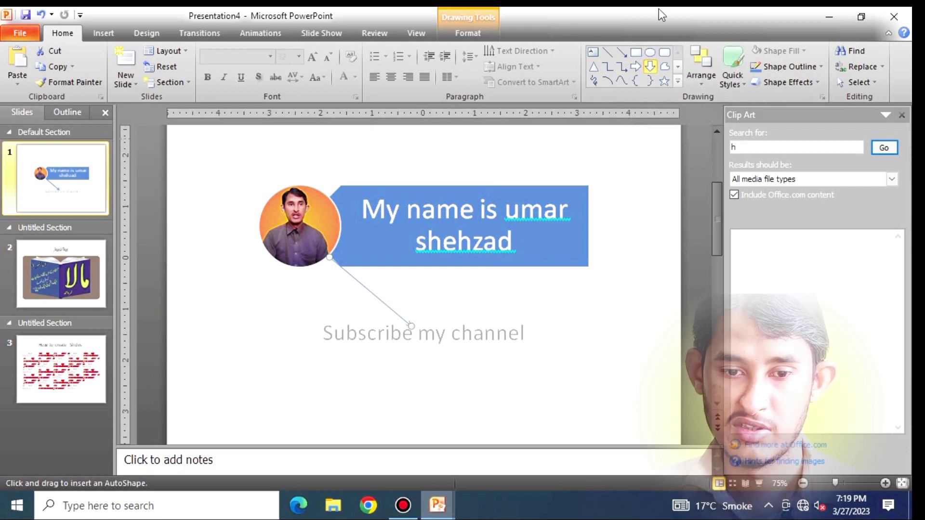
click(595, 69)
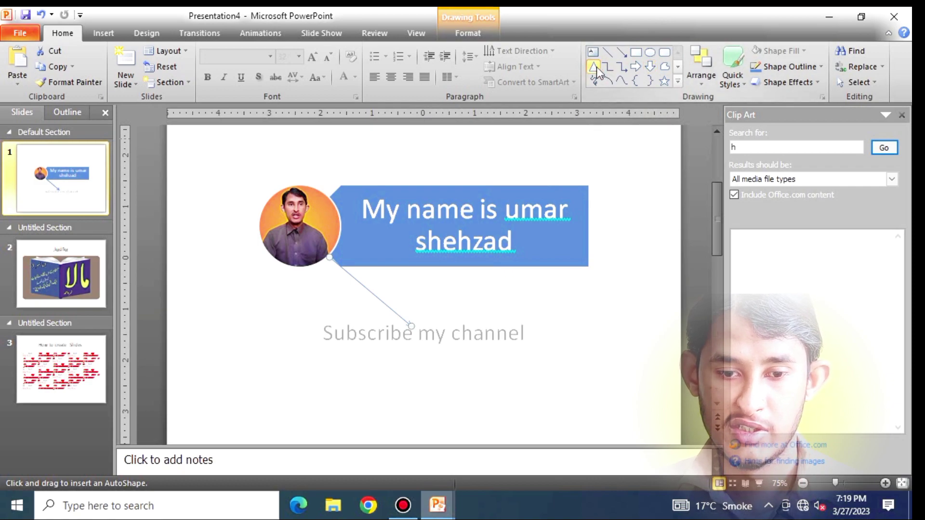
click(650, 52)
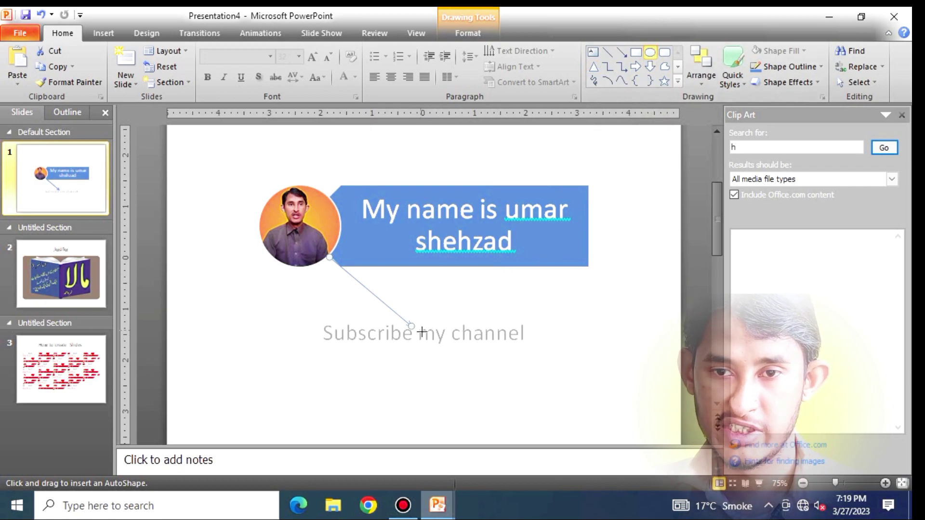
key(Delete)
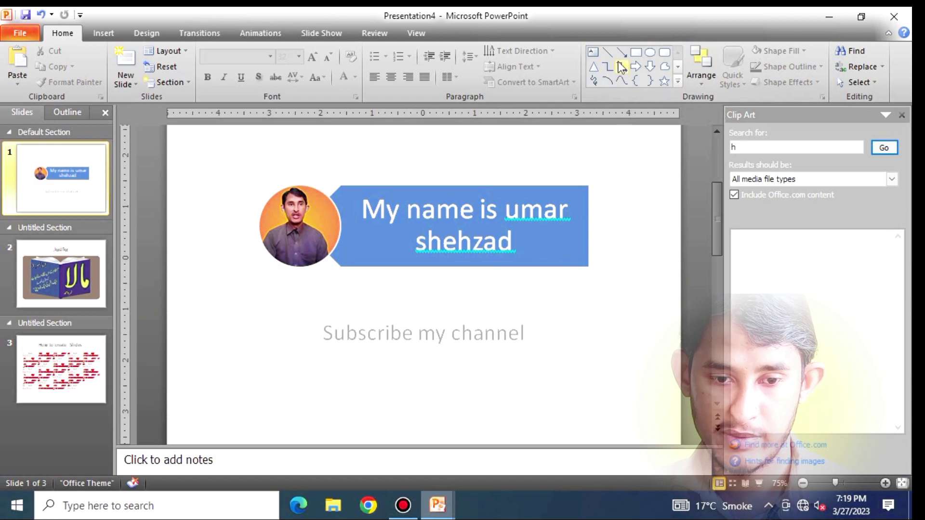
- Draw a down arrow shape between the name banner and 'Subscribe my channel'
click(650, 67)
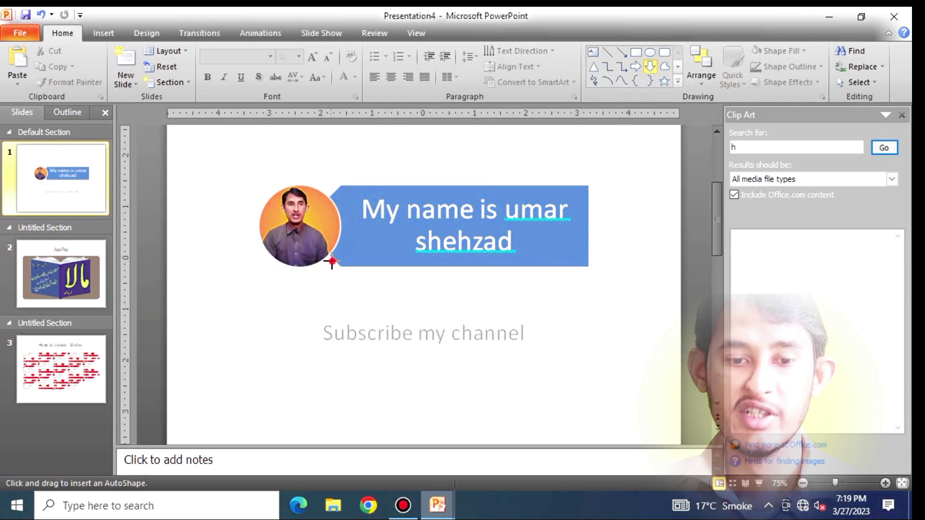
drag(333, 262, 403, 320)
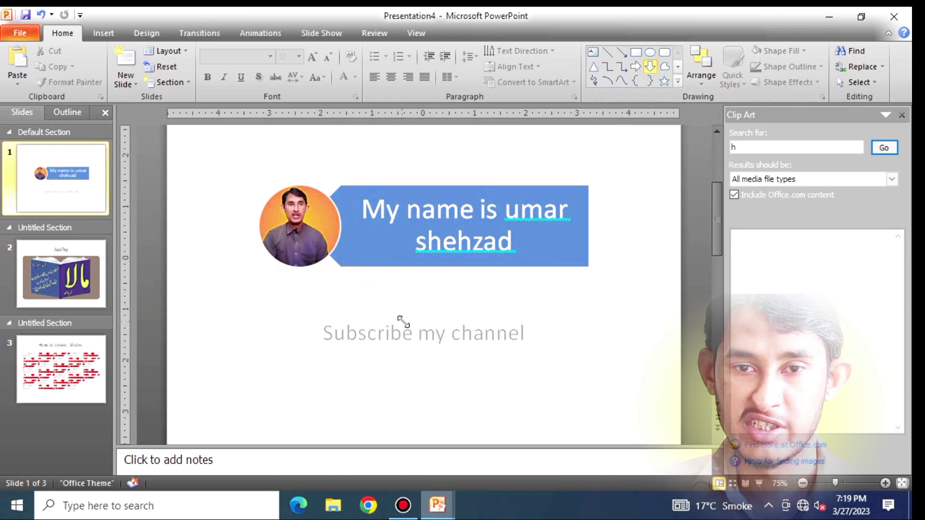
click(413, 361)
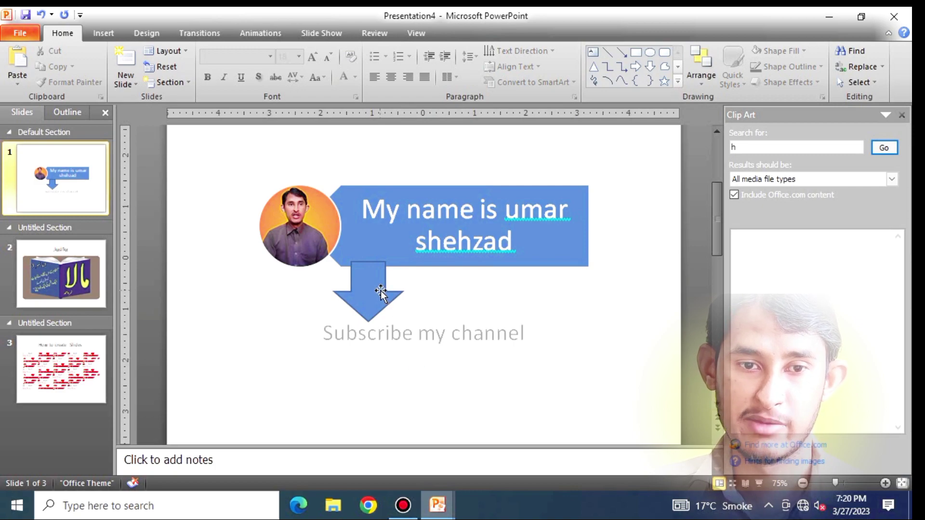
click(382, 291)
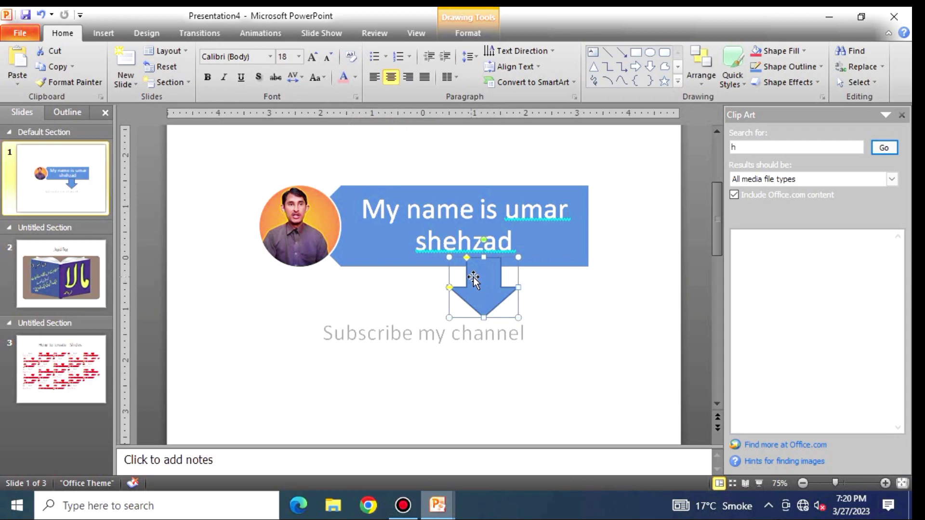
- Fill the down arrow with yellow
click(561, 243)
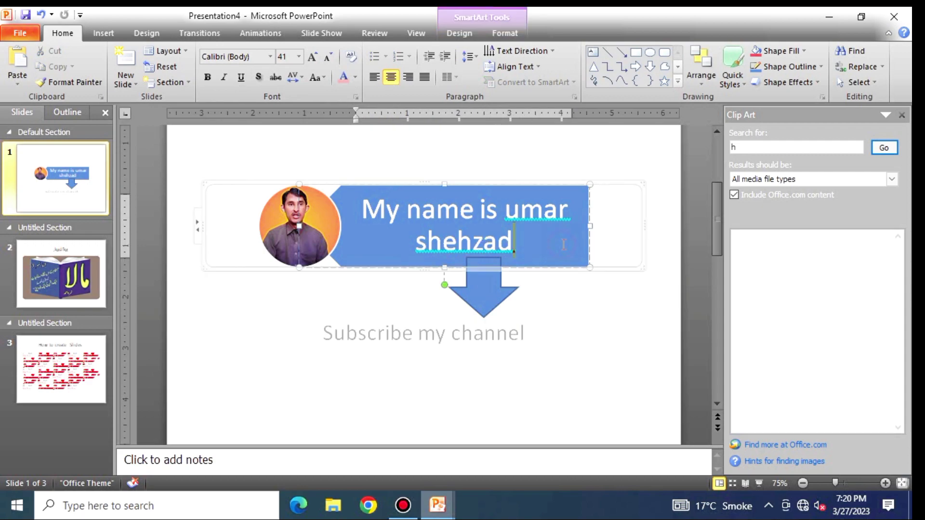
click(494, 296)
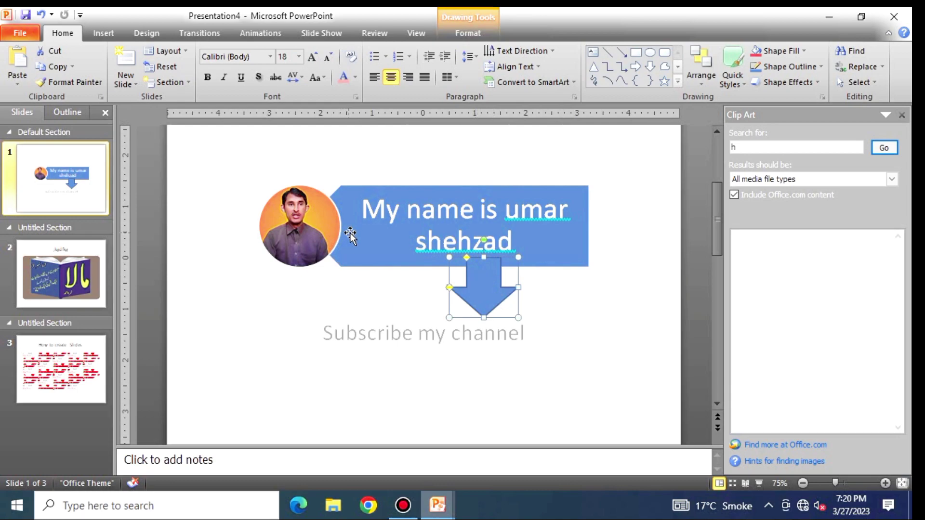
click(790, 50)
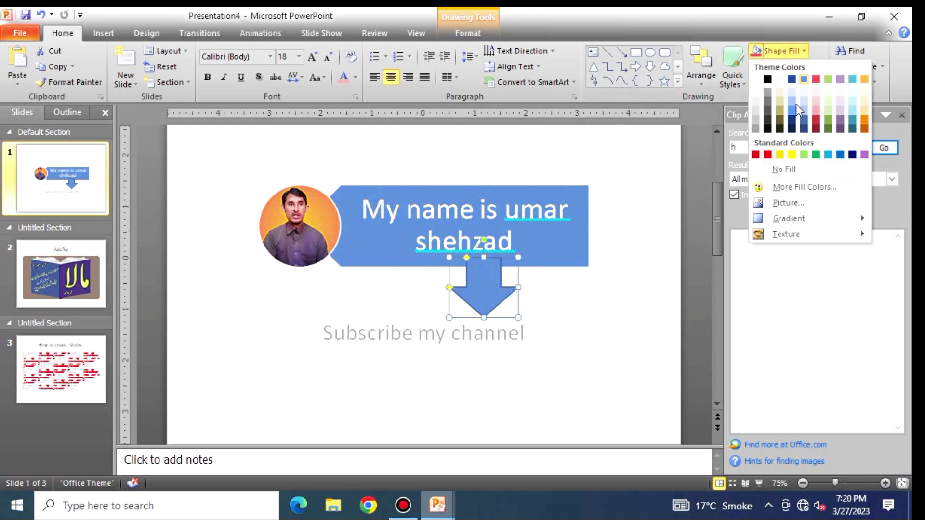
click(792, 155)
click(559, 299)
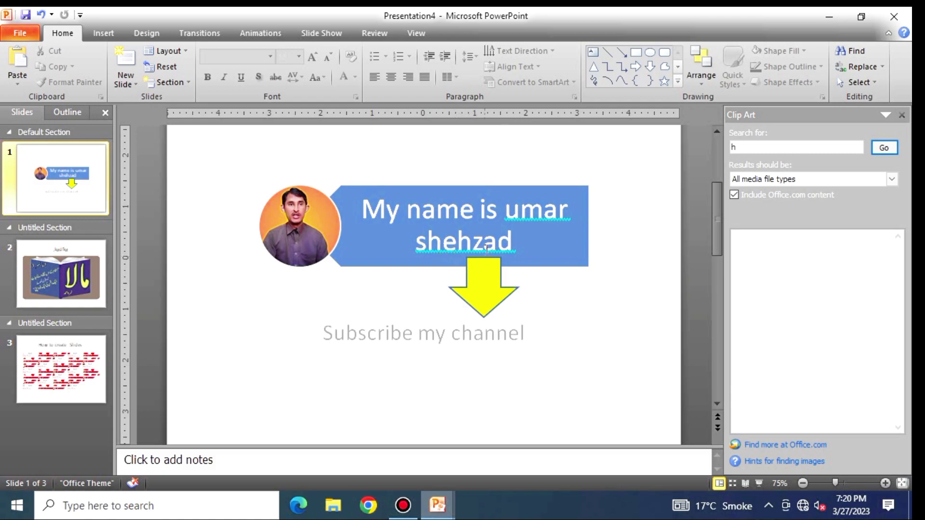
- Apply Send to Back to the yellow down arrow, tucking it beneath the name banner
click(480, 274)
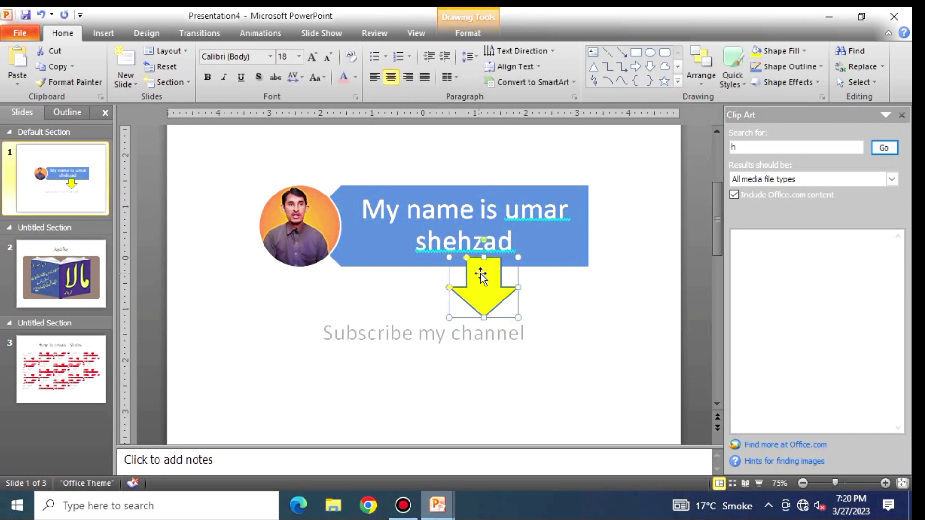
click(697, 79)
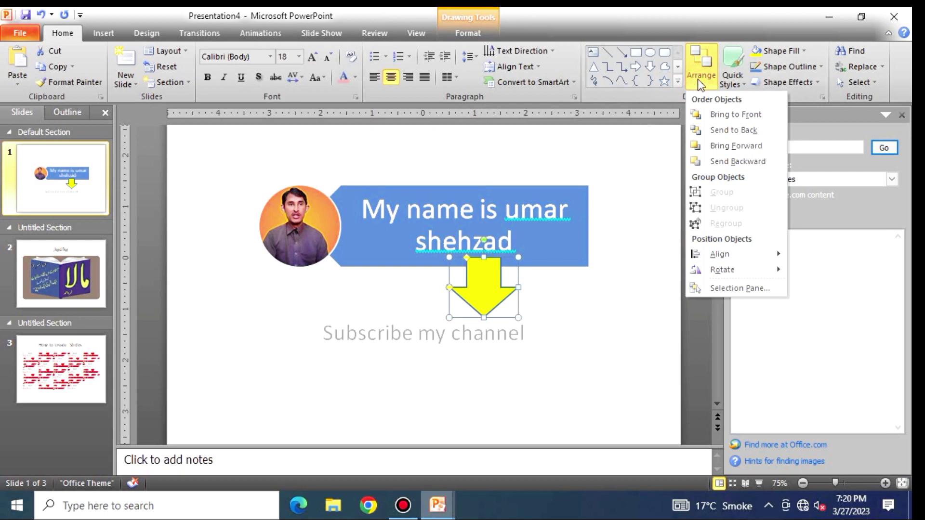
click(727, 129)
click(647, 289)
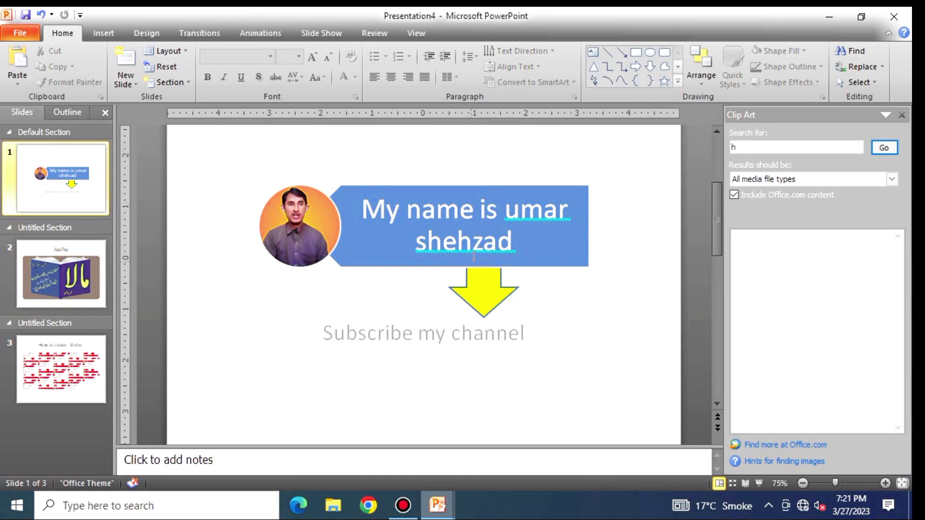
click(493, 282)
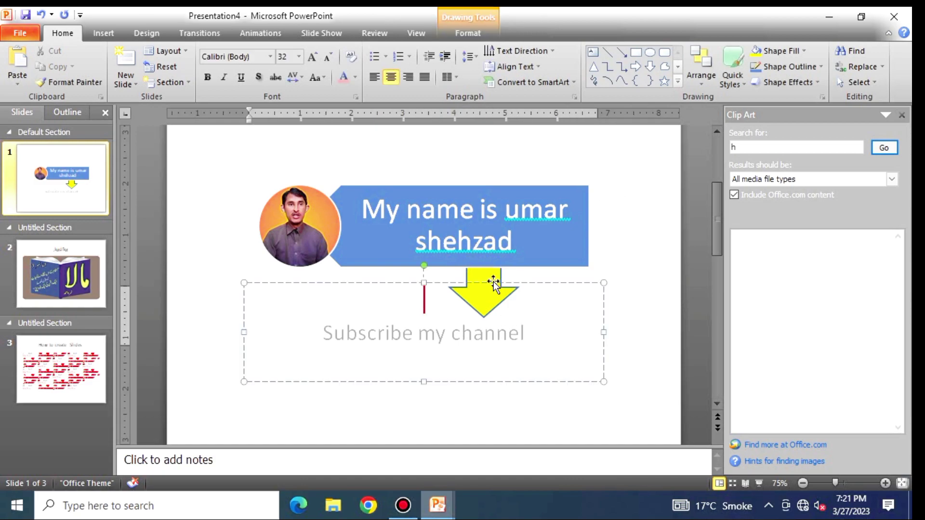
click(487, 272)
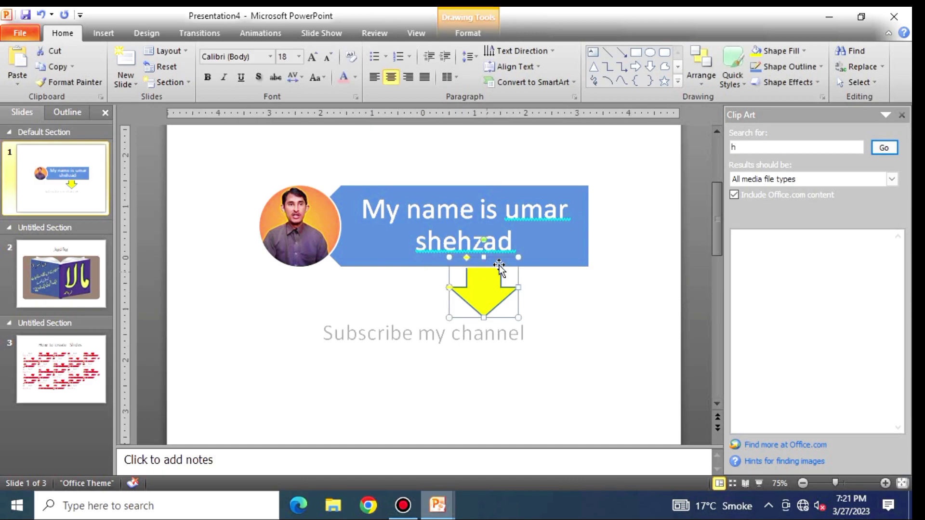
click(699, 85)
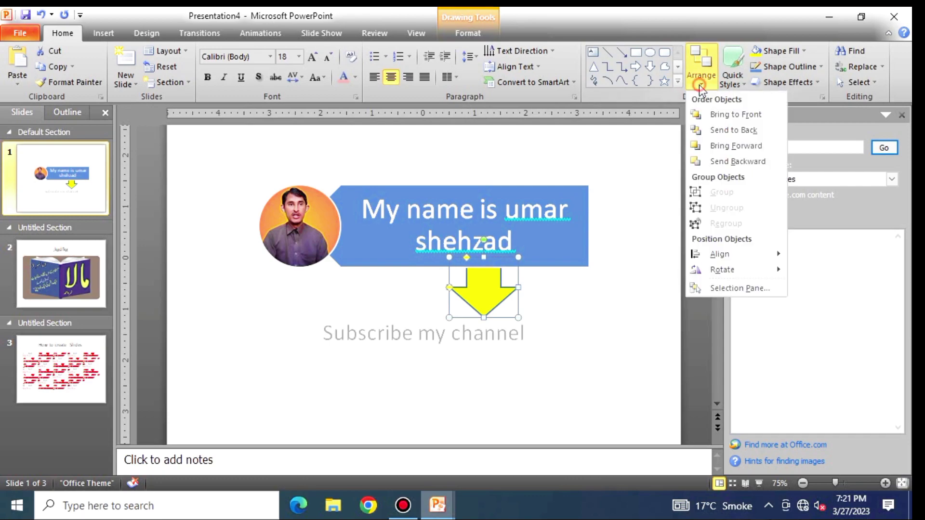
click(723, 116)
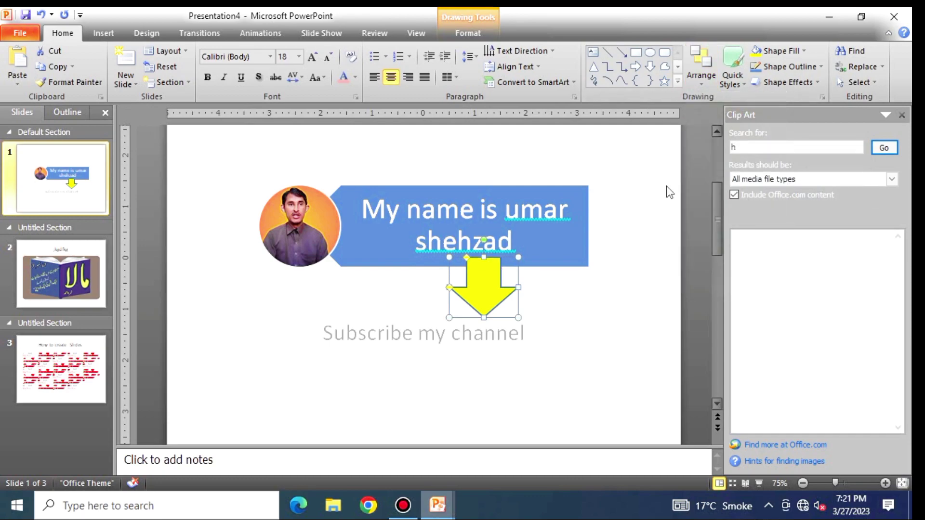
click(574, 309)
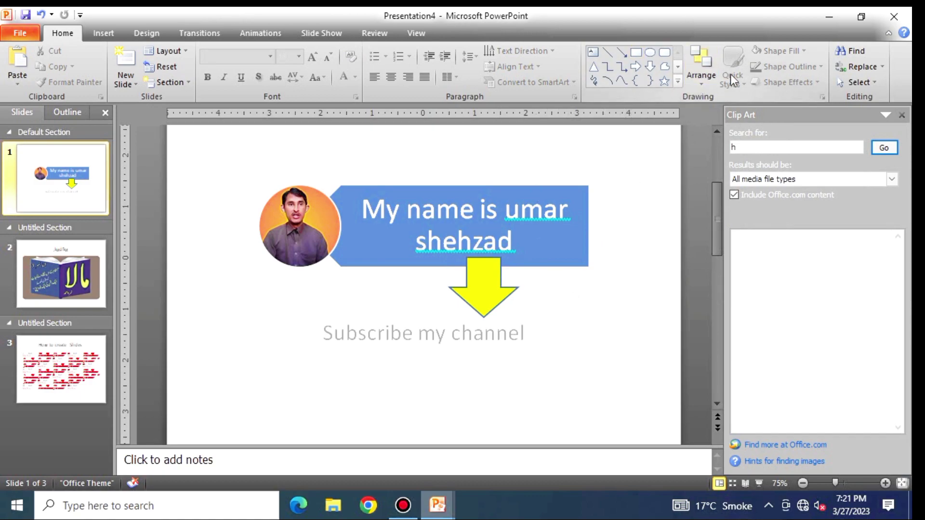
- Apply the purple SmartArt style to the name banner
click(513, 259)
click(513, 260)
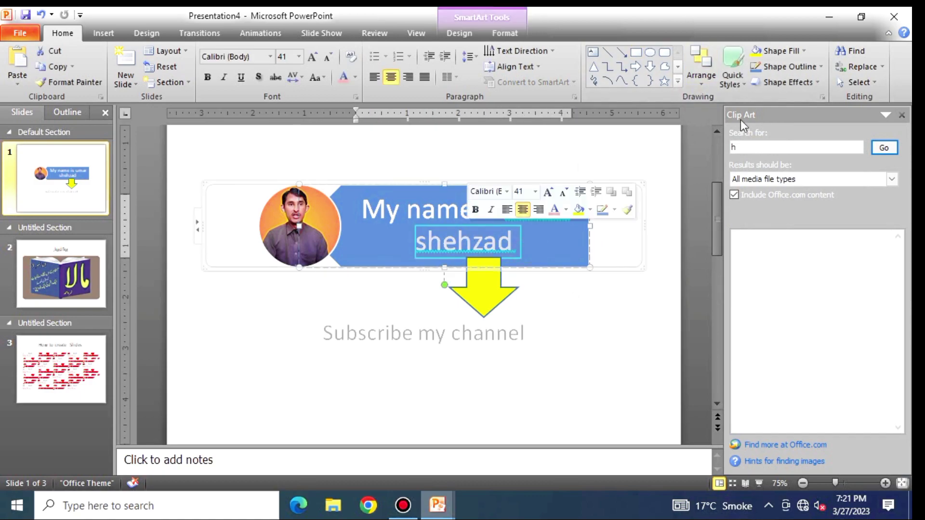
click(727, 71)
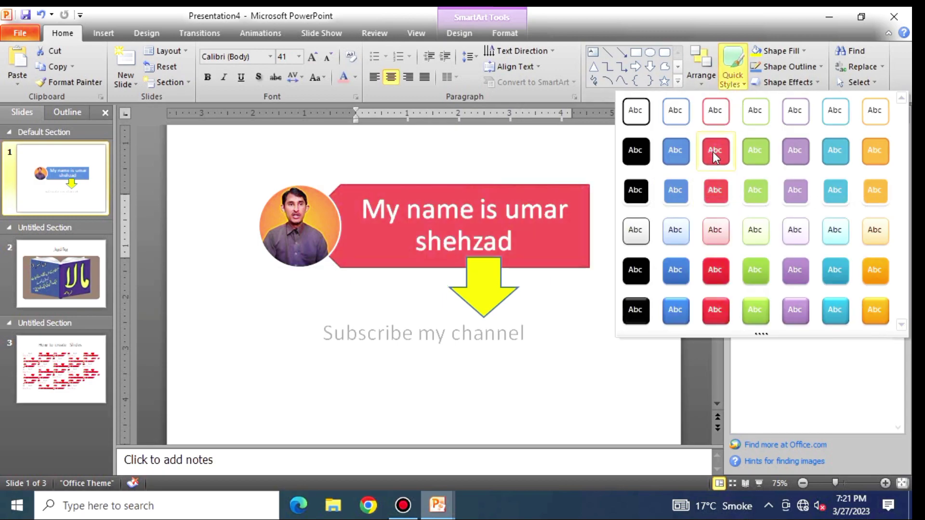
click(788, 311)
click(615, 280)
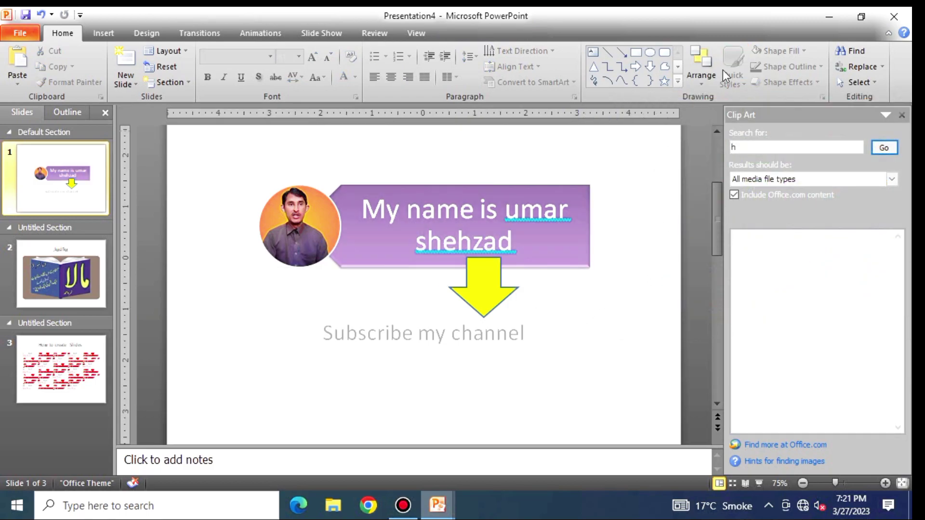
- Add a Glow shape effect to the banner's name text
click(556, 250)
drag(517, 249, 407, 202)
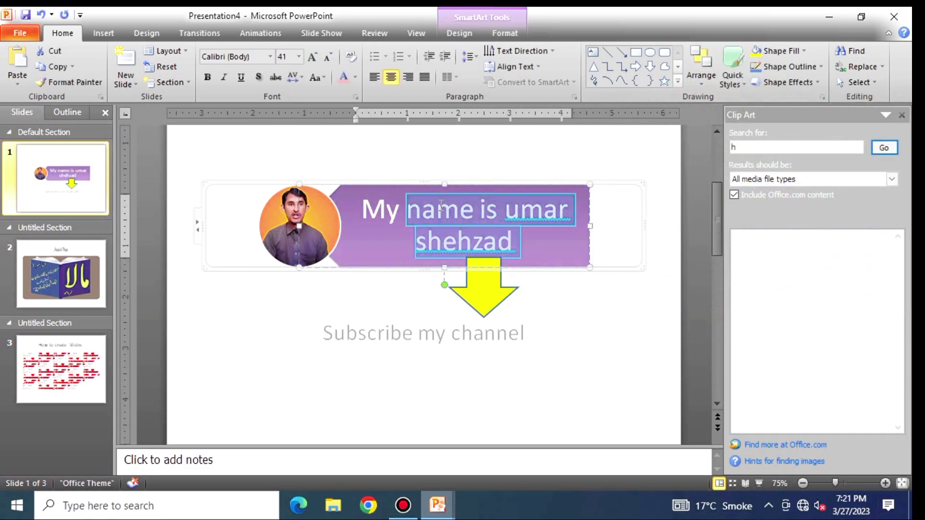
click(779, 85)
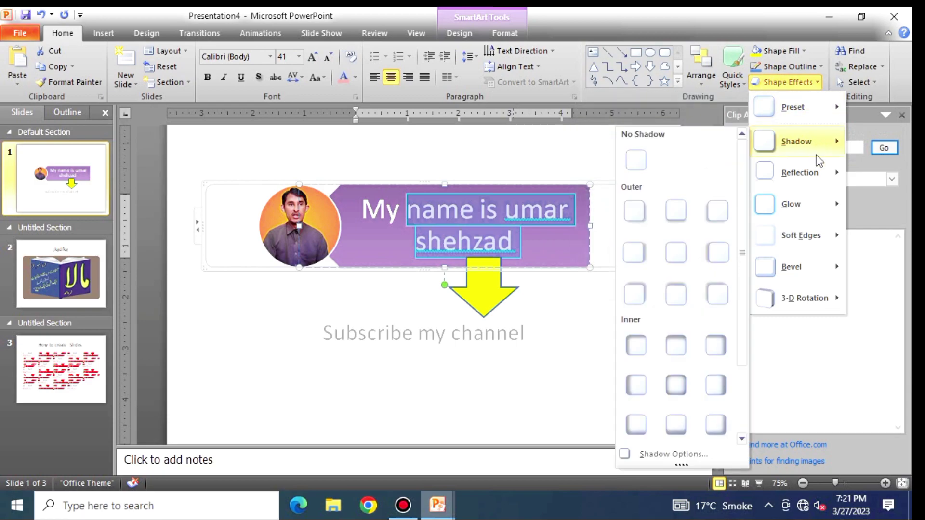
mouse_move(791, 204)
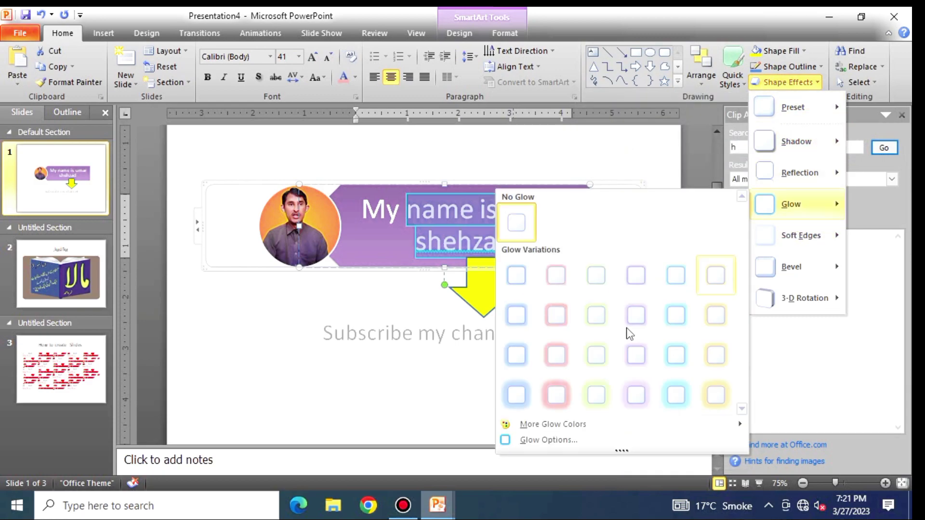
click(553, 354)
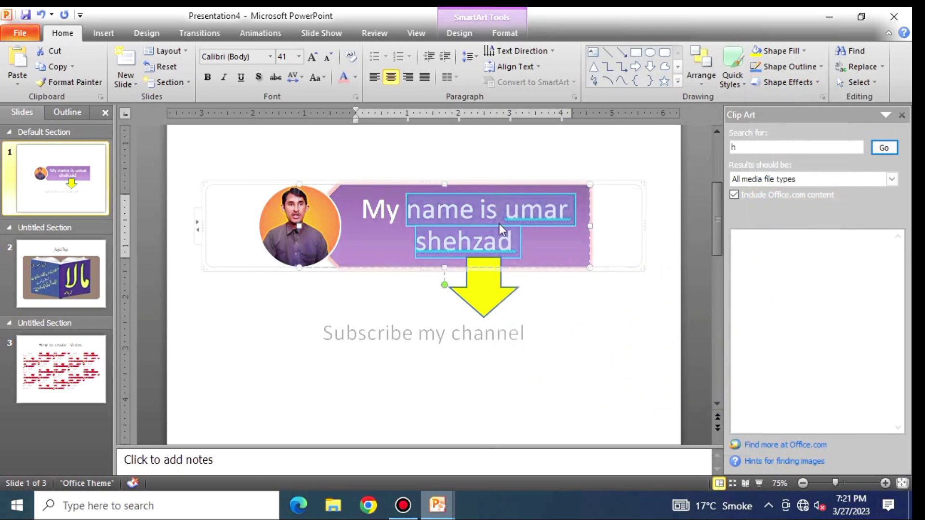
click(573, 299)
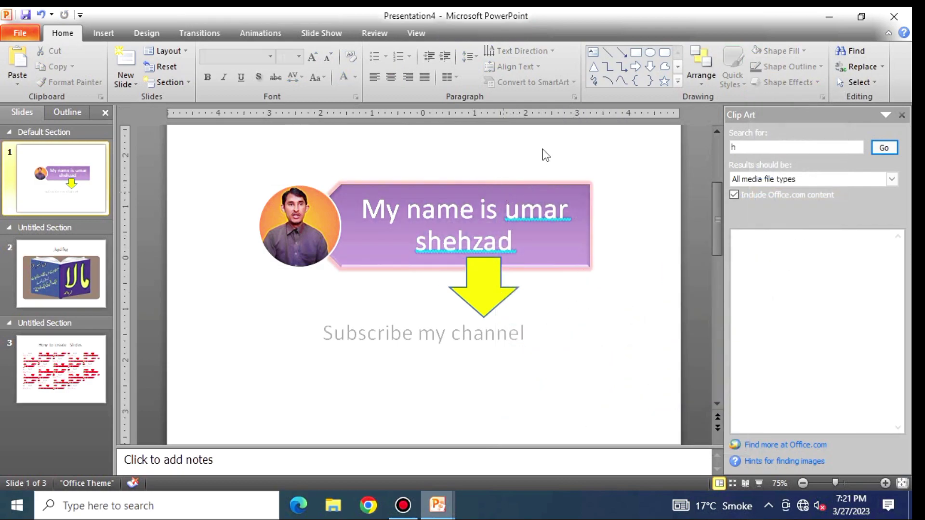
click(519, 245)
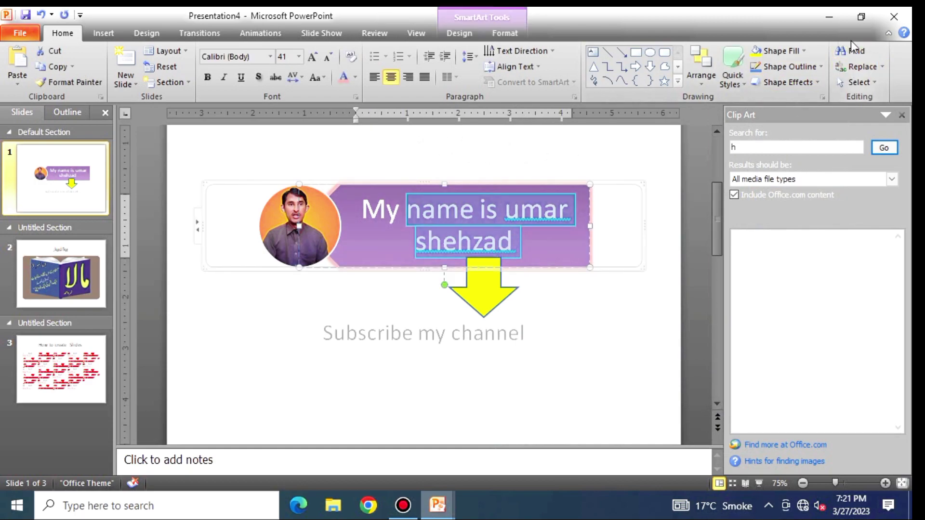
- Run a Match case Find for the presenter's surname, then close the Find dialog
click(858, 50)
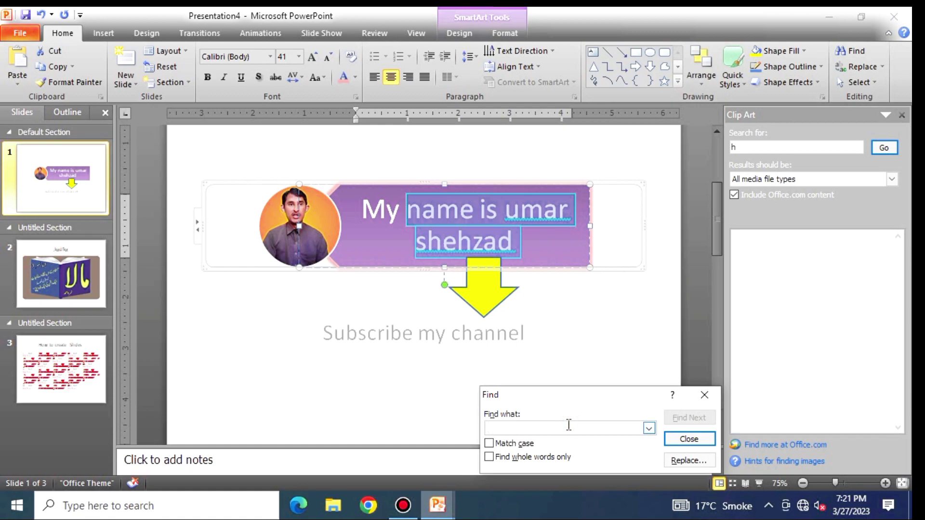
text(shehzad)
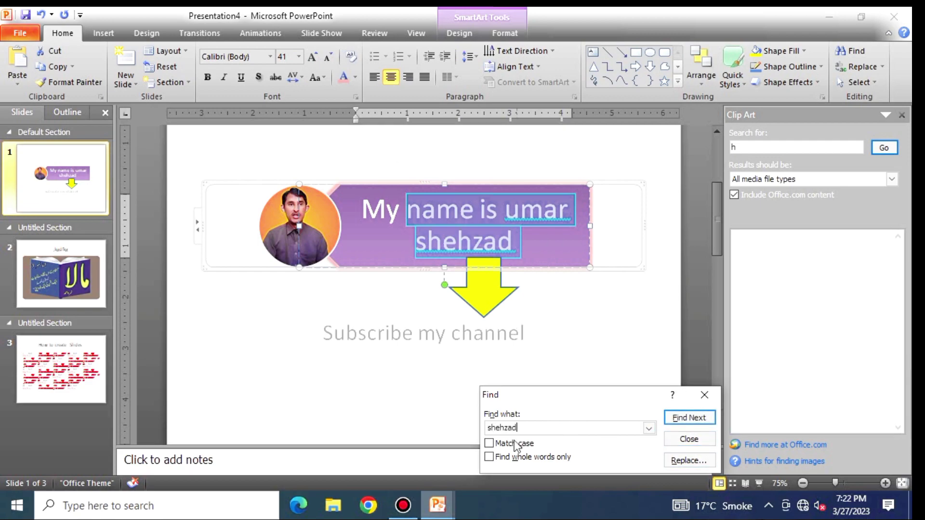
click(489, 443)
click(682, 420)
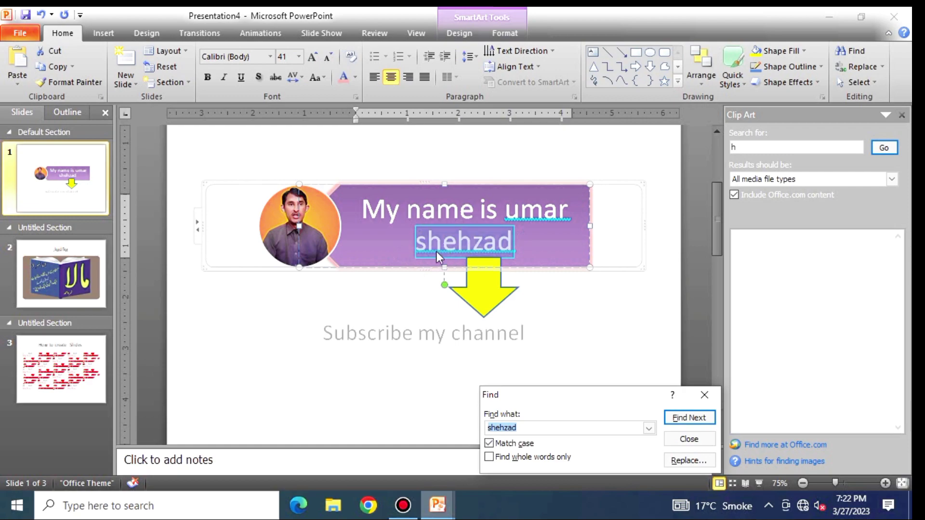
click(709, 394)
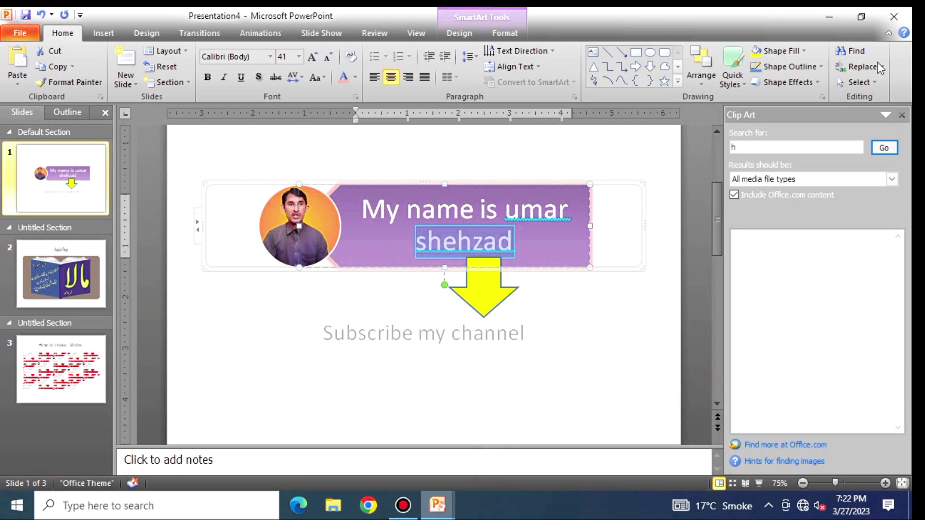
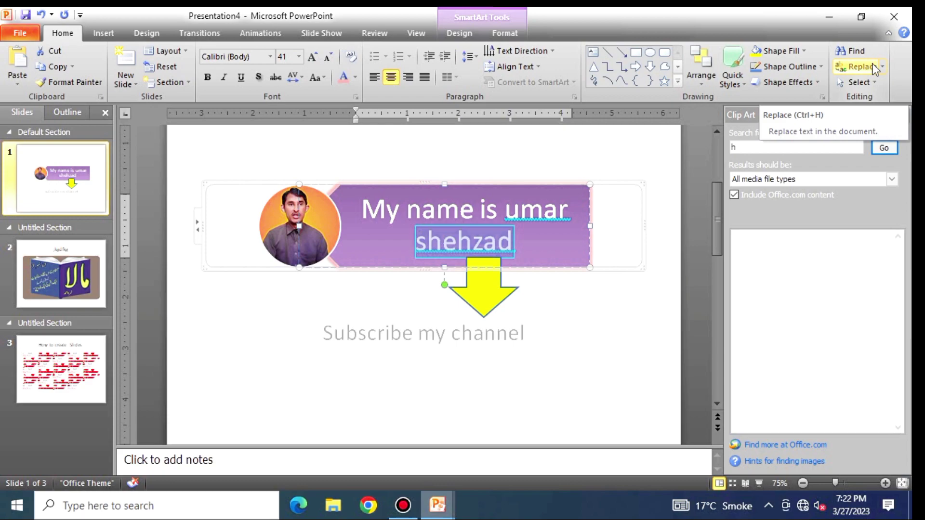
- Select the word 'is' in the banner text, then deselect the banner
click(544, 212)
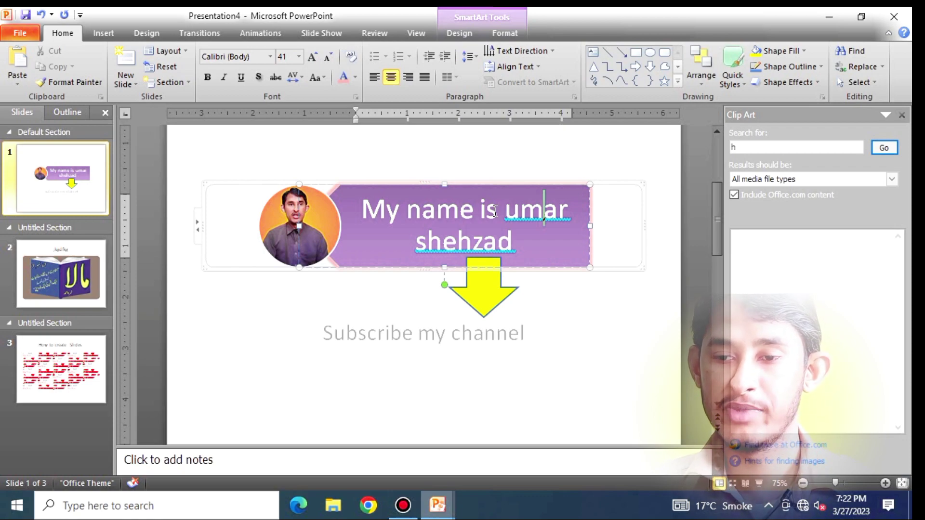
double_click(484, 206)
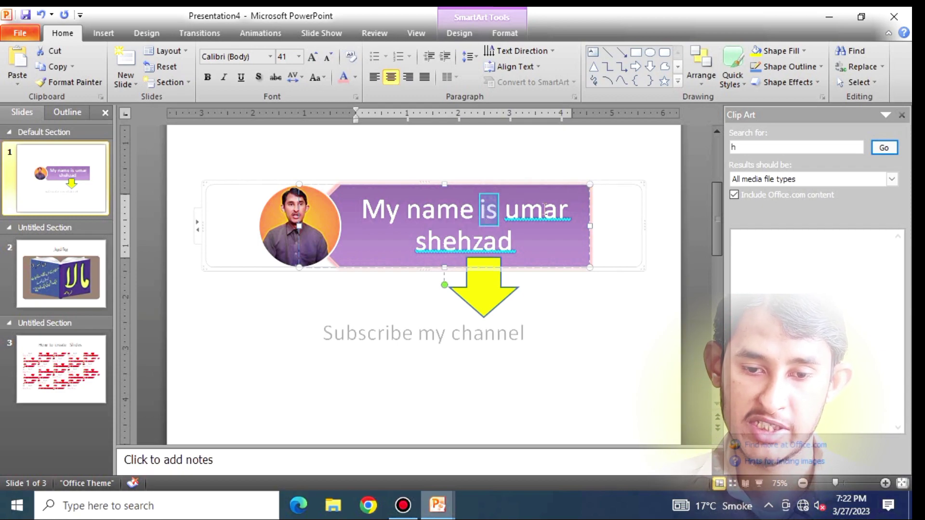
click(553, 338)
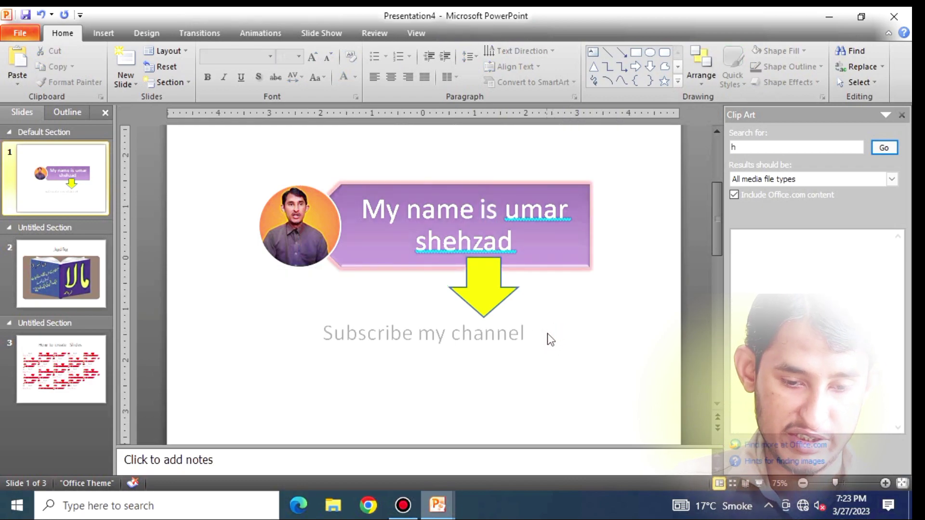
- Extend the caption to 'Subscribe my channel is', adding new lines 'Is' and 'is'
click(532, 332)
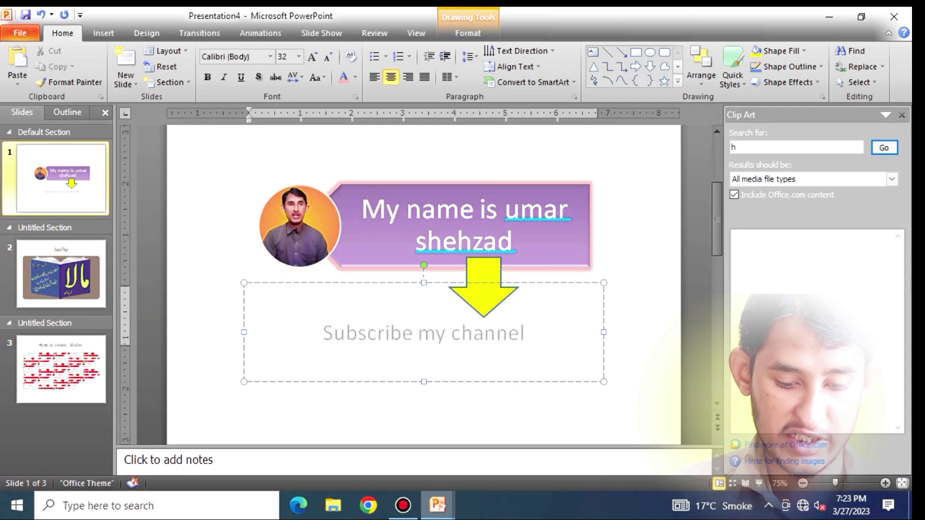
text( is)
key(Return)
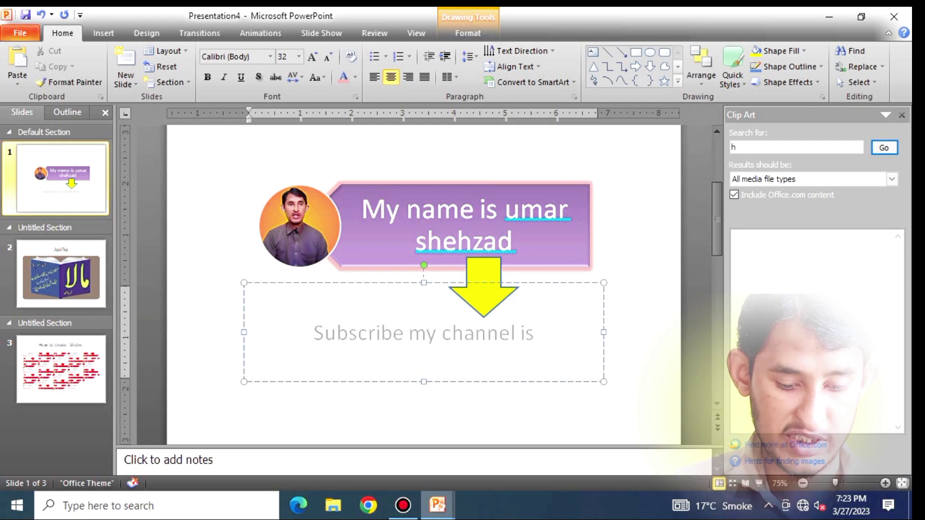
text(Is)
key(Return)
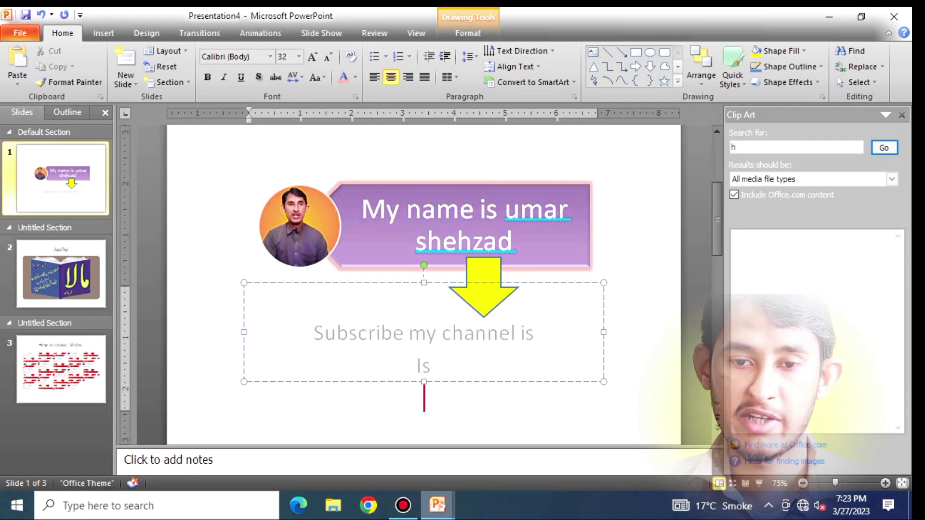
text(is)
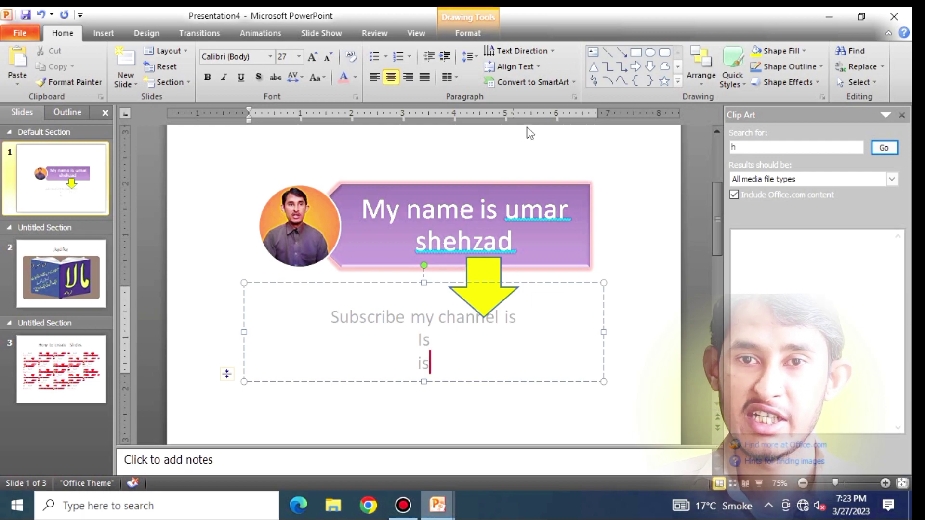
click(576, 146)
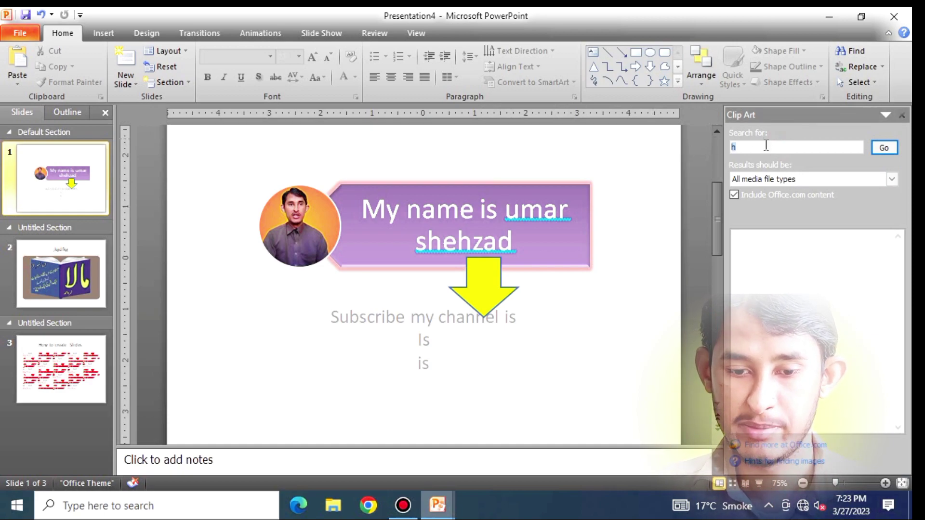
- Replace all lowercase 'is' with 'technical' with Match case on, making 14 replacements
click(863, 65)
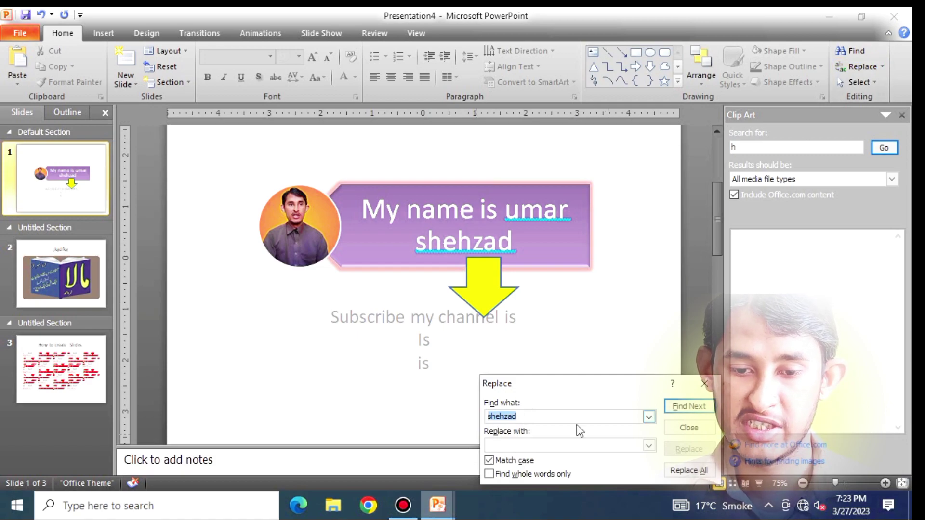
click(649, 417)
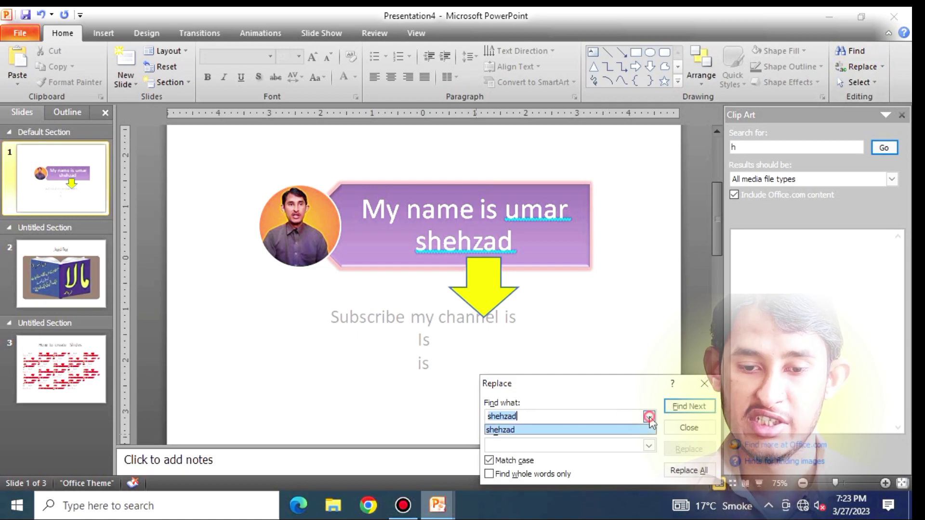
click(649, 418)
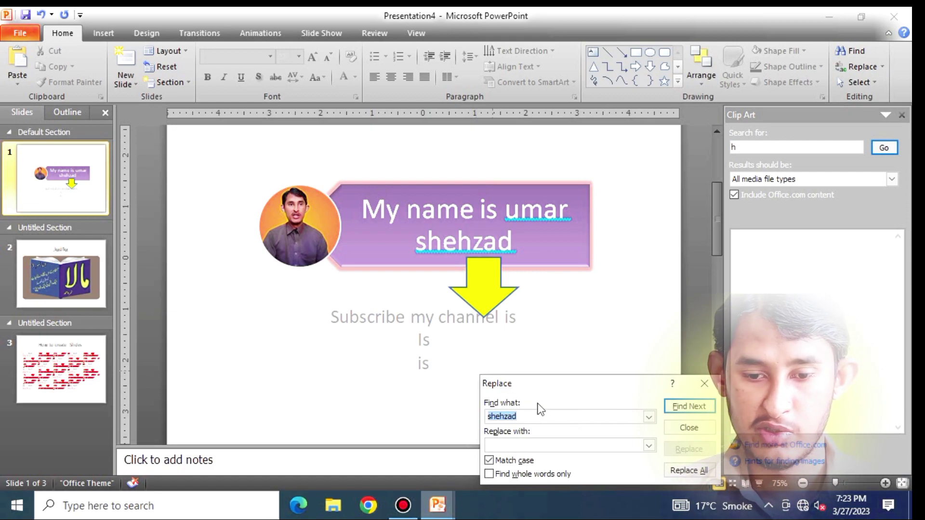
text(is)
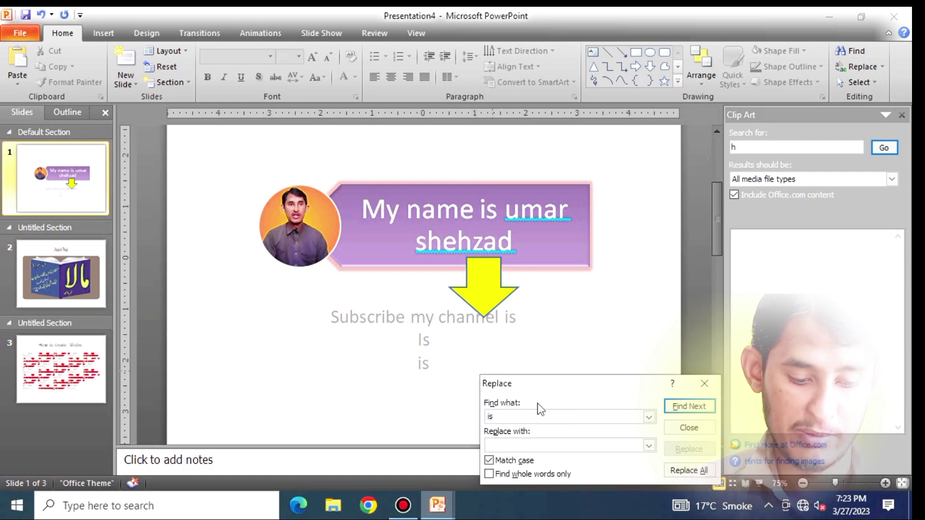
click(520, 445)
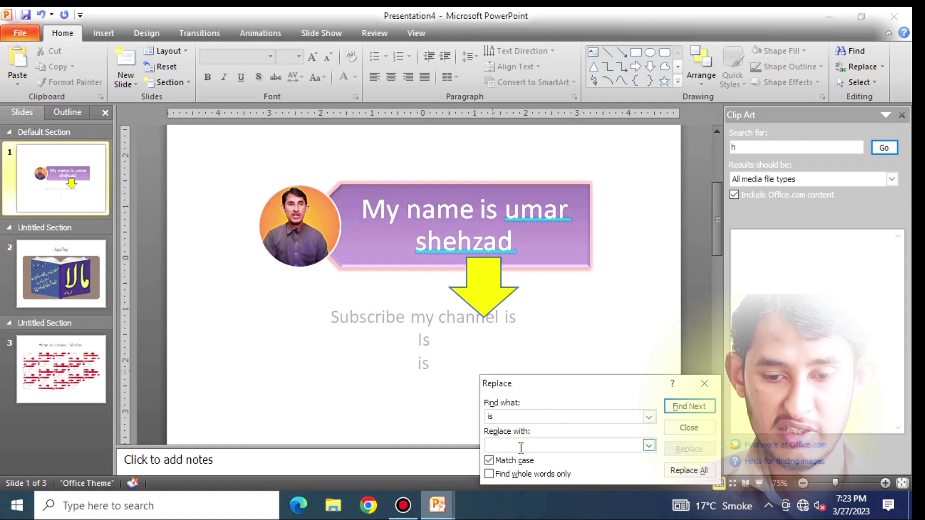
text(technical)
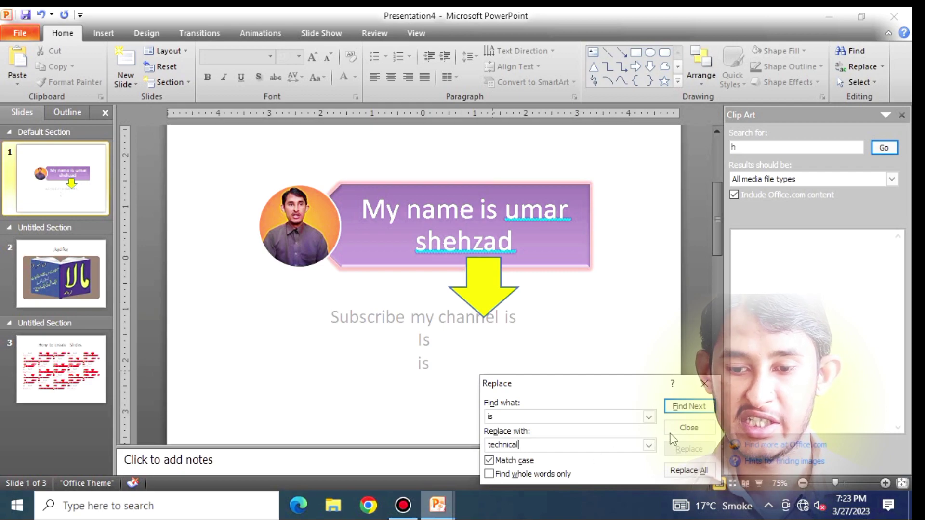
click(685, 468)
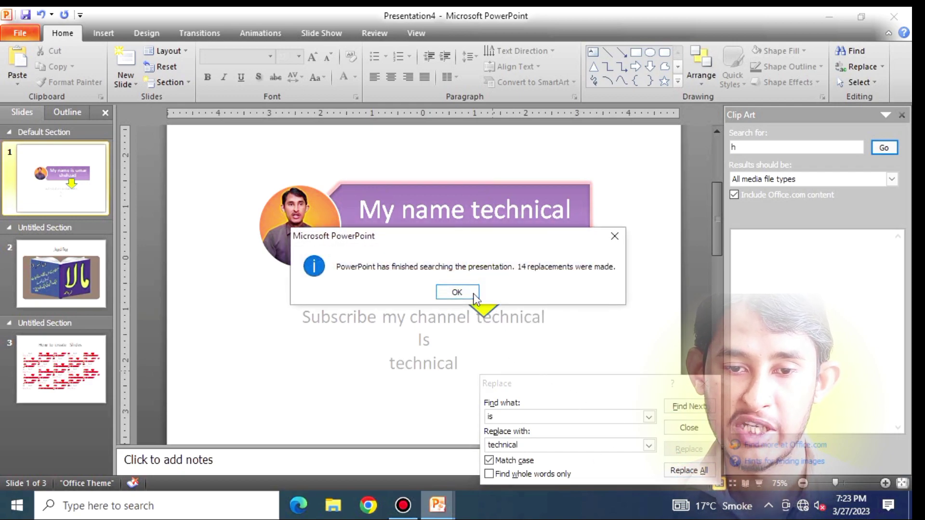
click(474, 294)
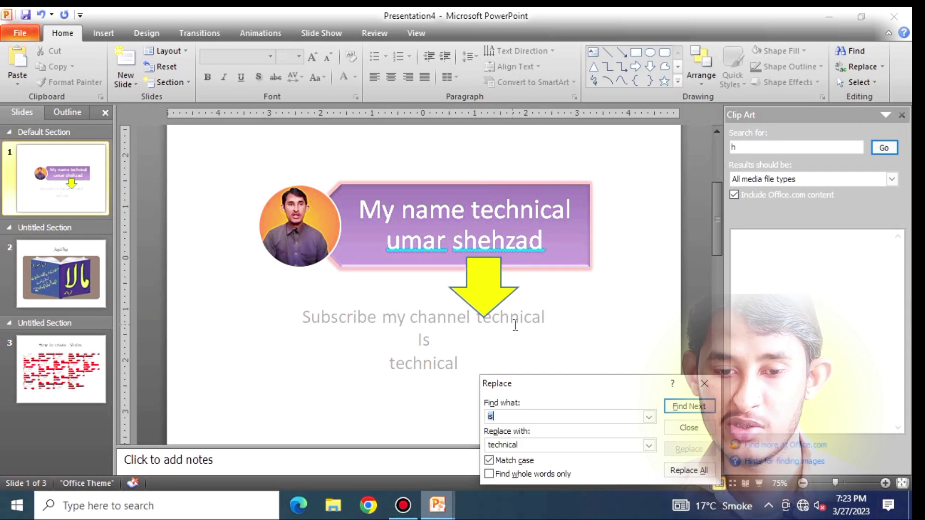
- Replace the capitalised 'Is' with 'technical' in one replacement and close the Replace dialog
click(427, 343)
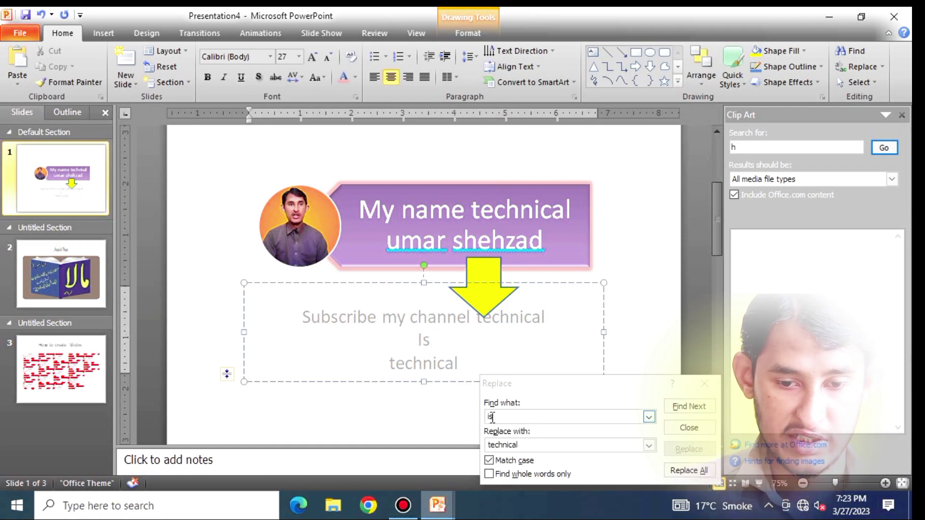
drag(493, 416, 480, 416)
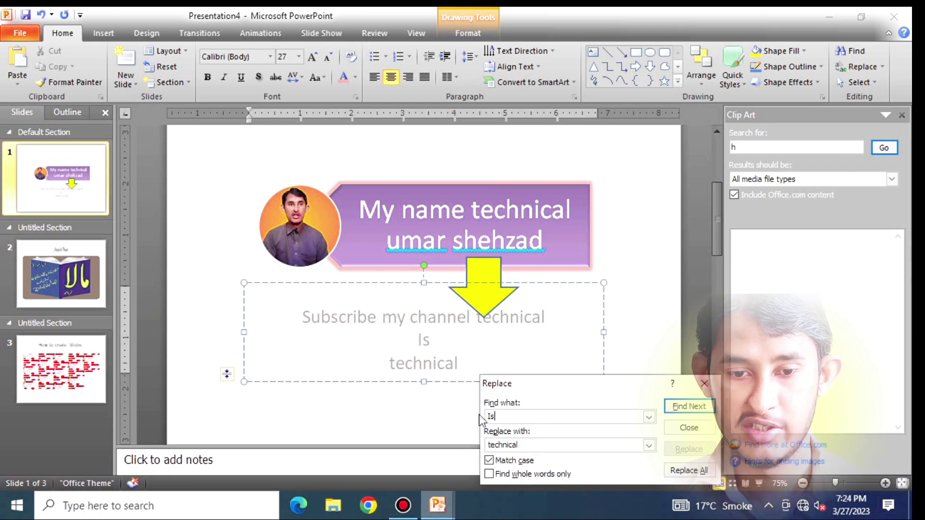
click(696, 471)
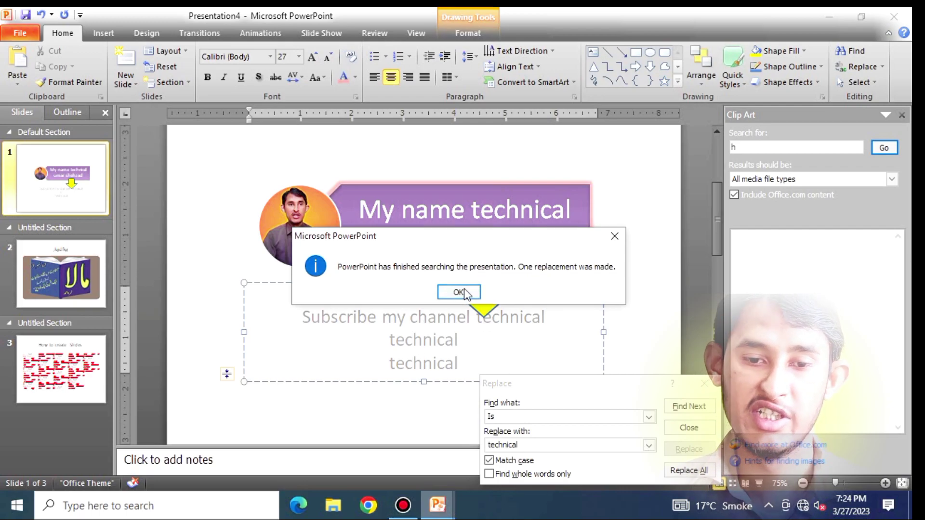
click(462, 294)
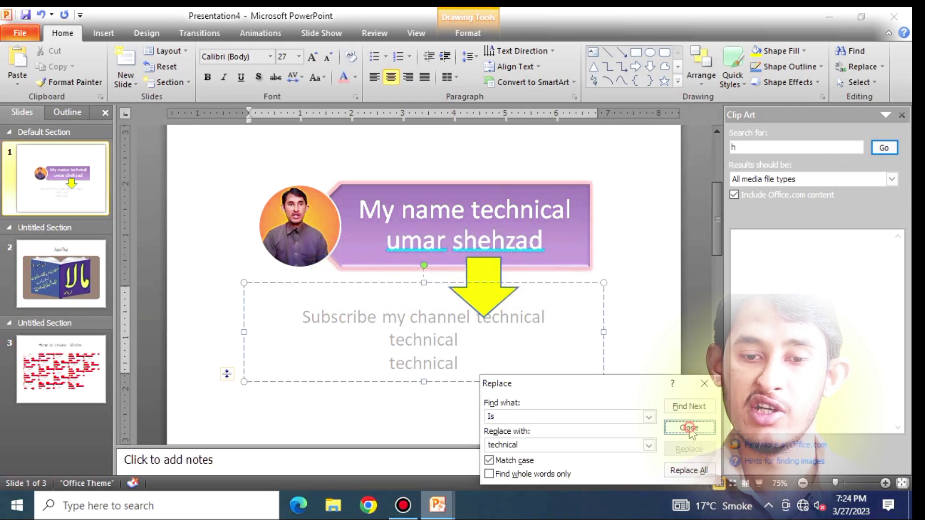
click(689, 428)
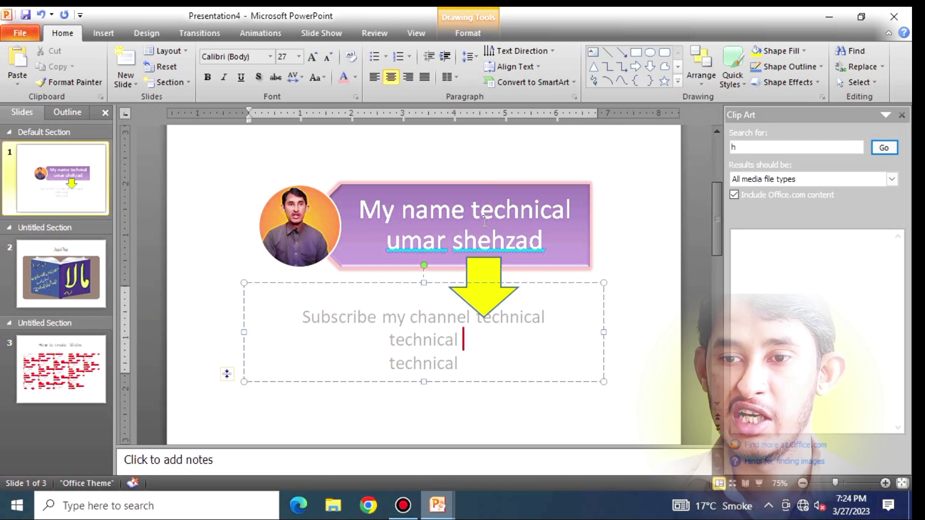
- Use Home > Select > Select All to highlight all the subtitle text
click(875, 82)
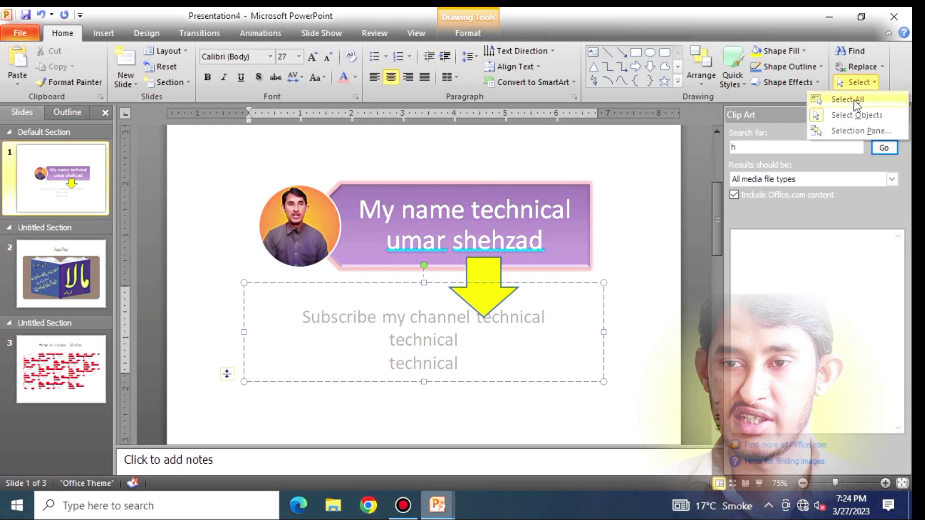
click(853, 100)
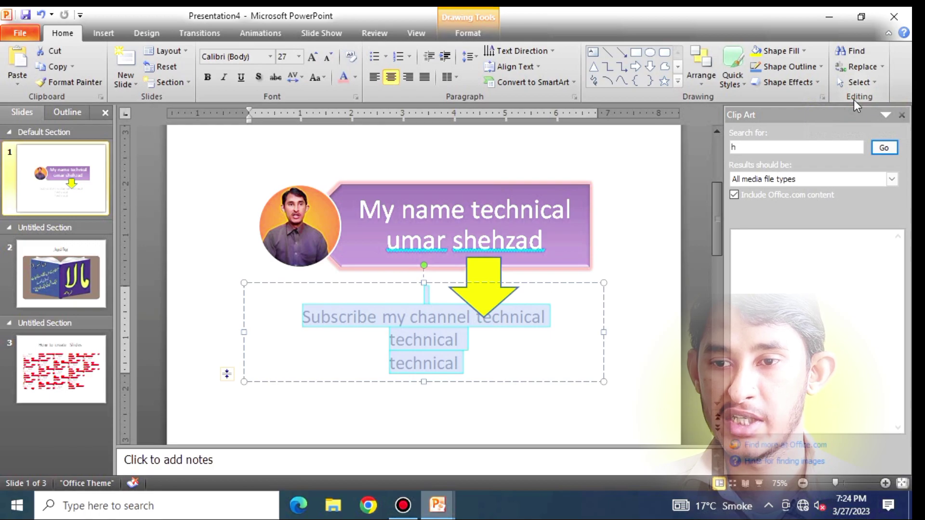
click(852, 83)
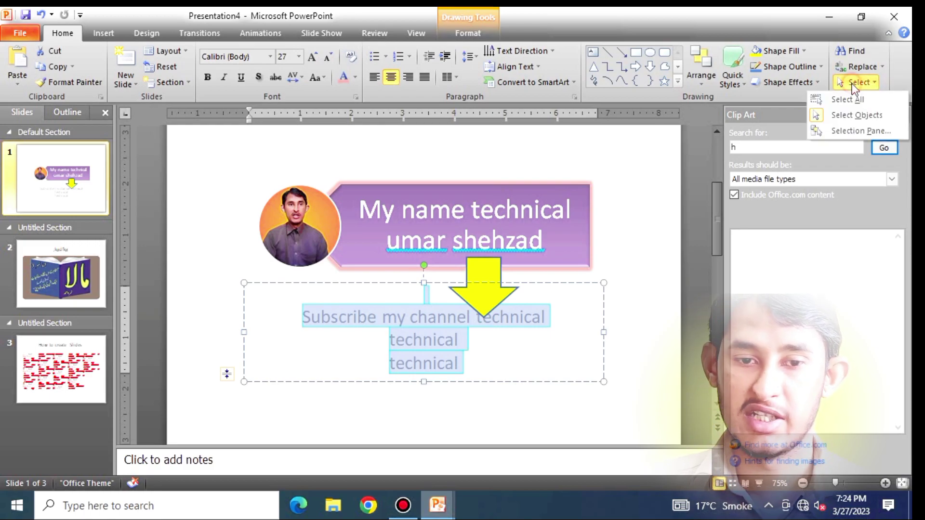
- Open the Selection Pane and select Down Arrow 9, Subtitle 4 and Diagram 5 in turn
click(856, 131)
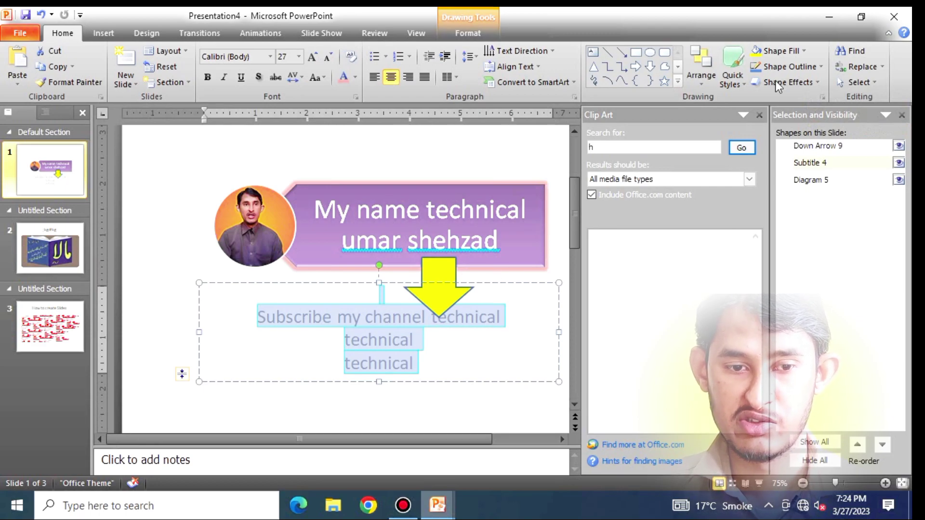
click(812, 180)
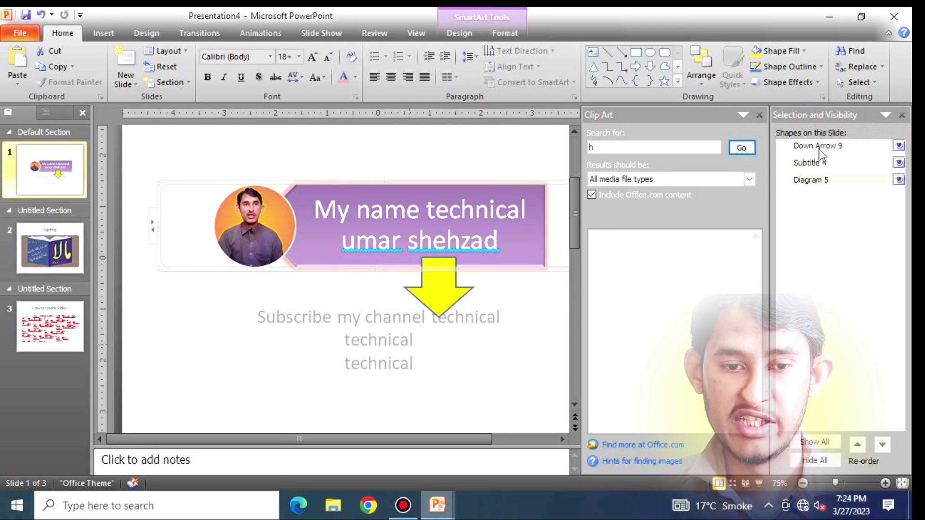
click(819, 147)
click(819, 181)
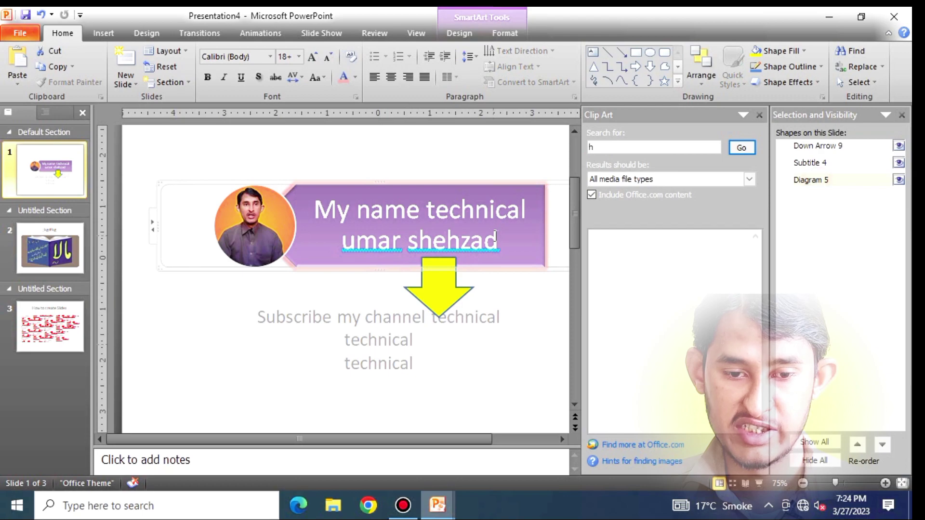
click(397, 340)
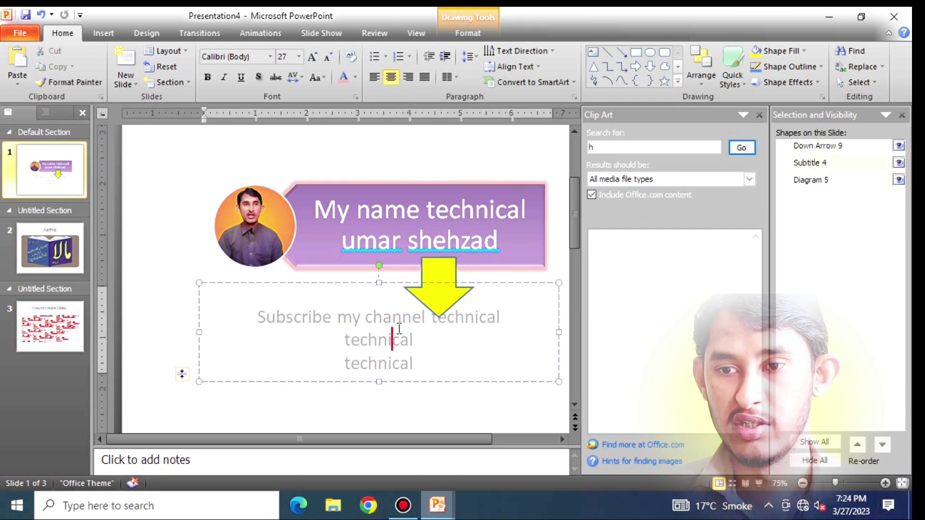
click(820, 181)
click(827, 146)
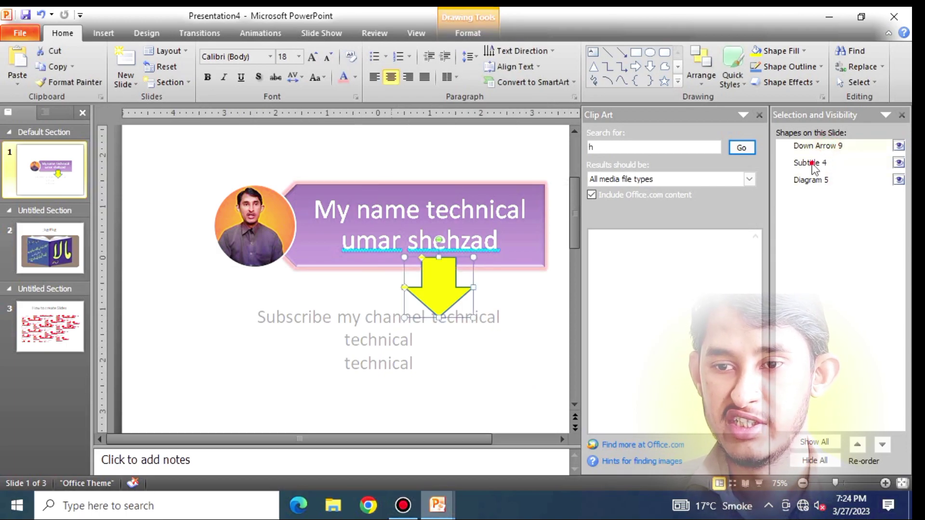
click(812, 164)
click(816, 181)
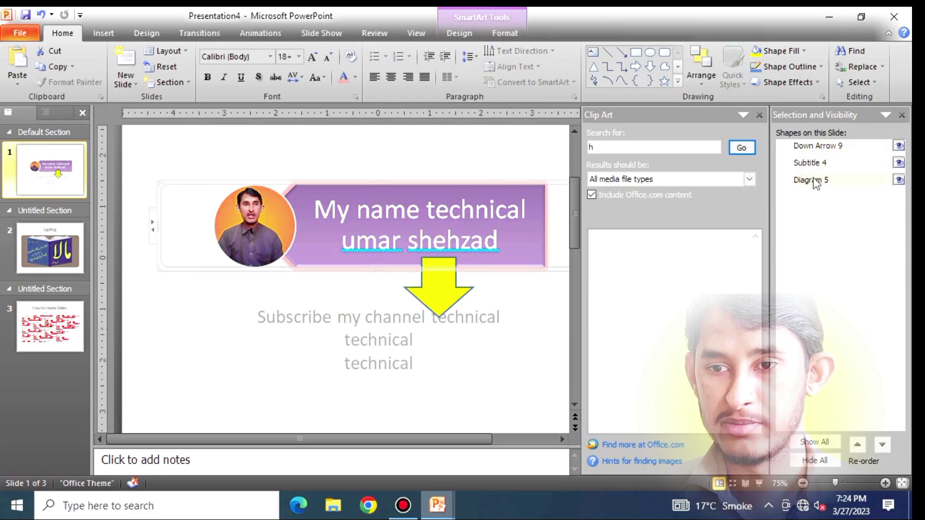
click(875, 83)
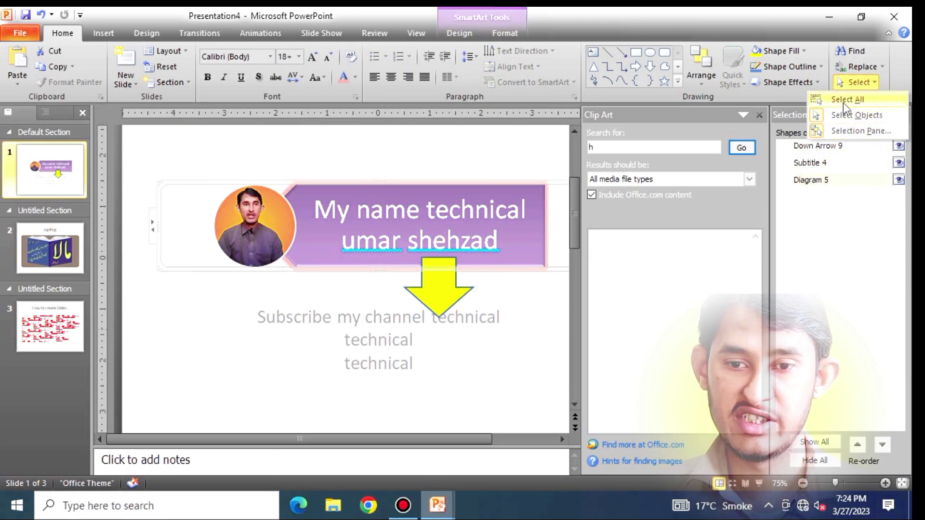
click(845, 116)
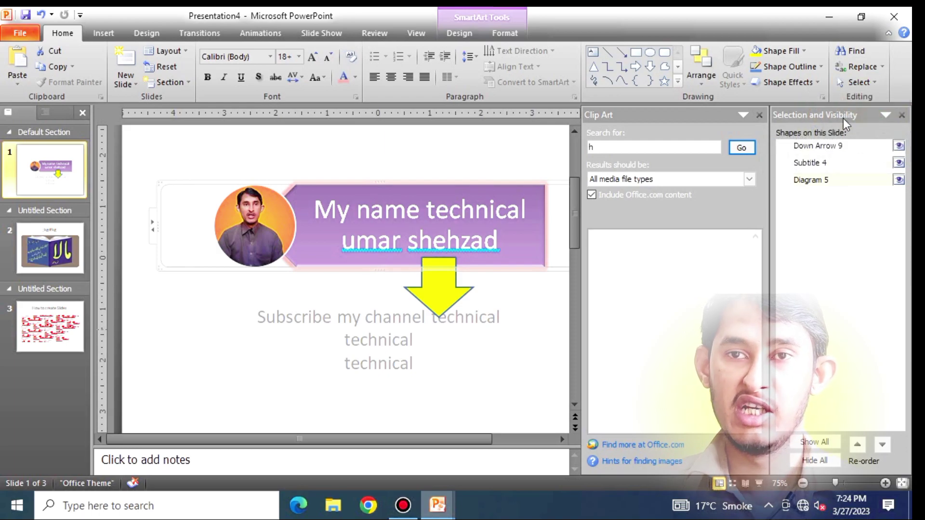